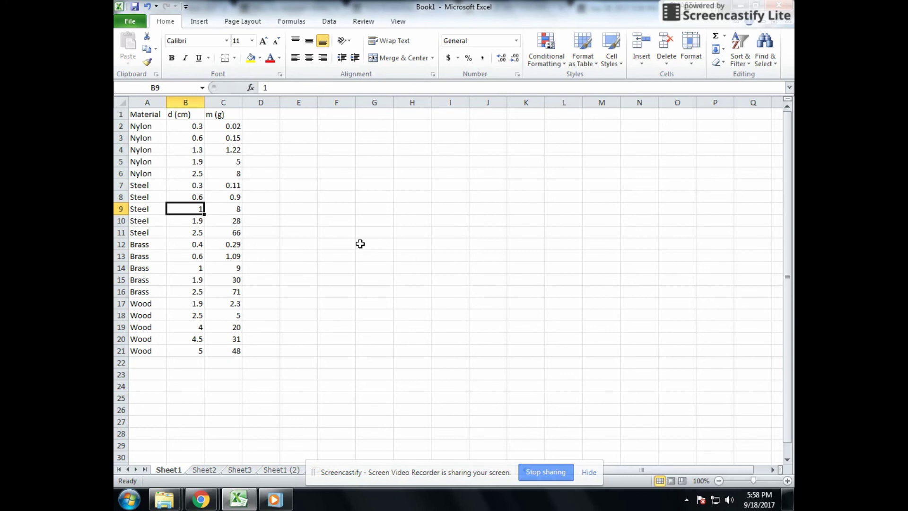
Examine the material, diameter and mass columns for the nylon, steel, brass and wood samples
{"action": "left_click", "coordinate": [152, 126]}
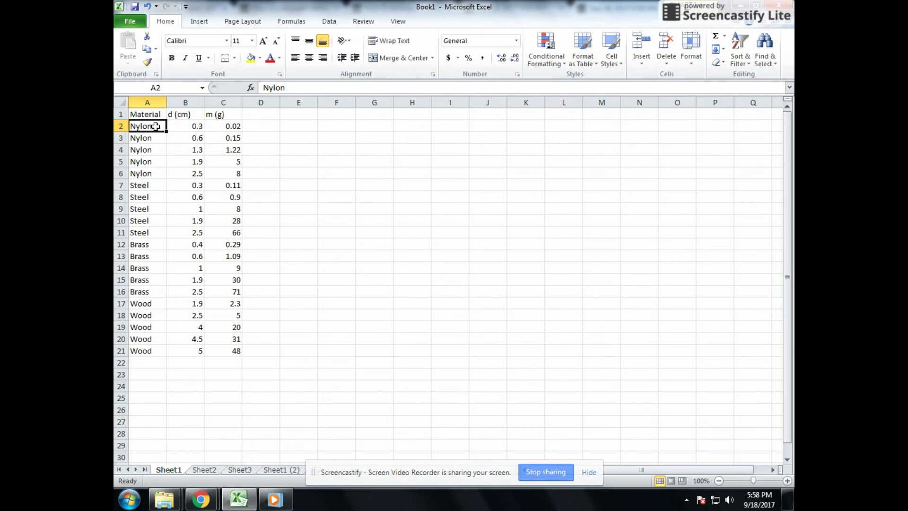
{"action": "left_click", "coordinate": [147, 114]}
{"action": "left_click", "coordinate": [156, 127]}
{"action": "left_click", "coordinate": [184, 126]}
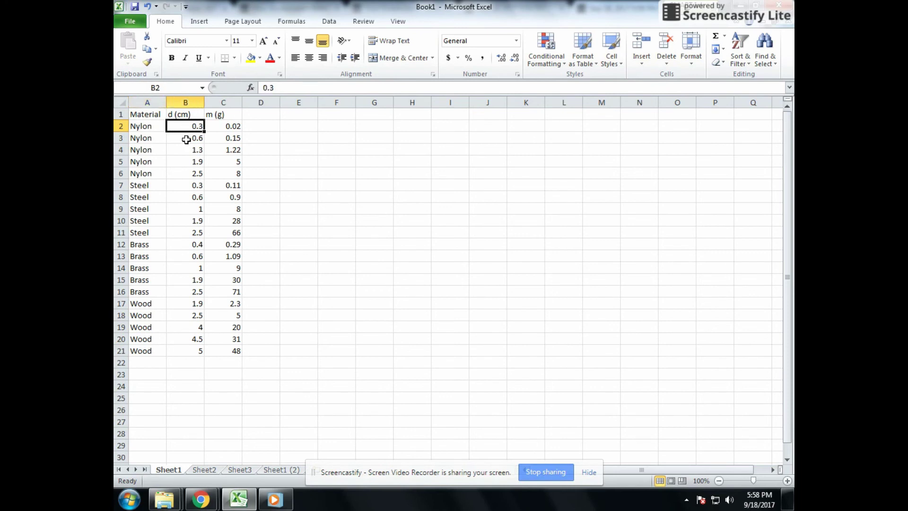
{"action": "left_click", "coordinate": [219, 125]}
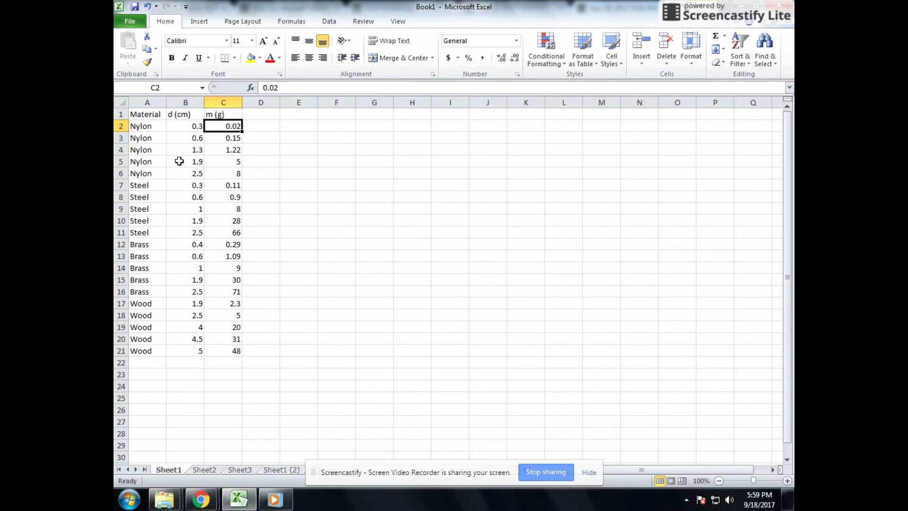
{"action": "left_click", "coordinate": [157, 128]}
{"action": "left_click", "coordinate": [157, 149]}
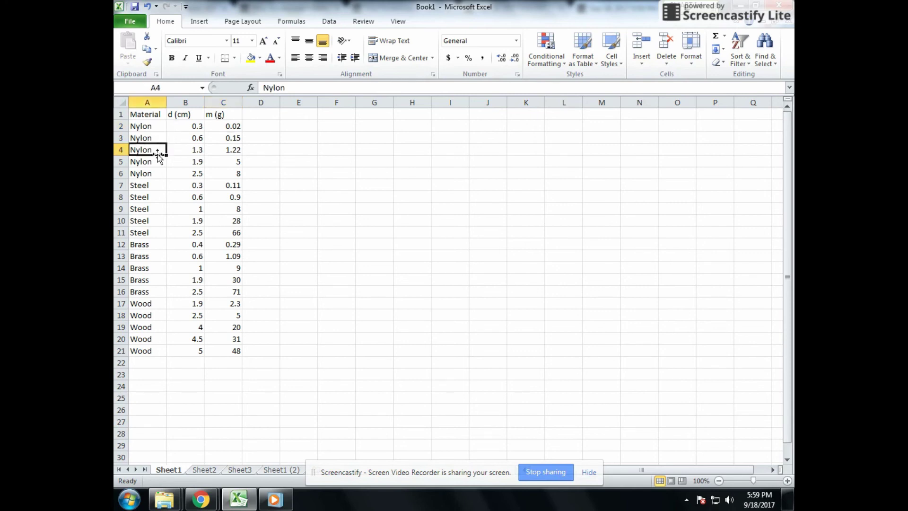
{"action": "left_click", "coordinate": [158, 174]}
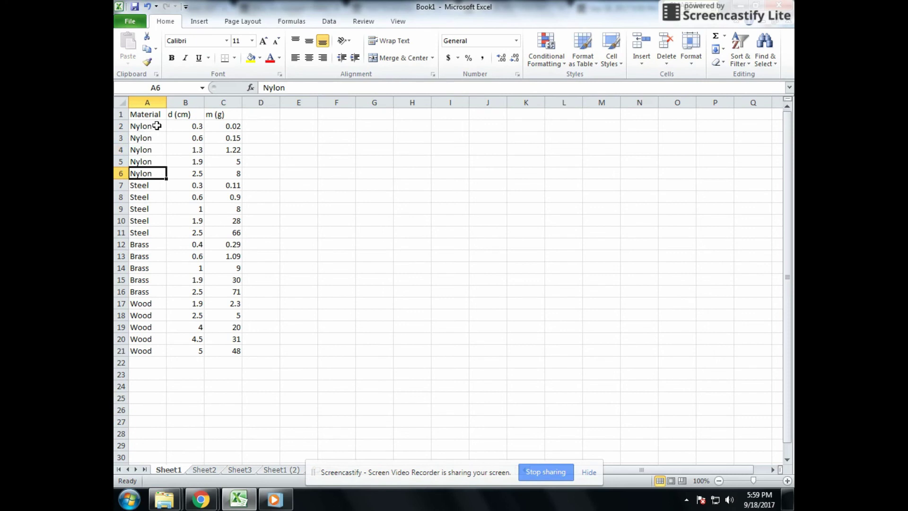
{"action": "left_click", "coordinate": [182, 127]}
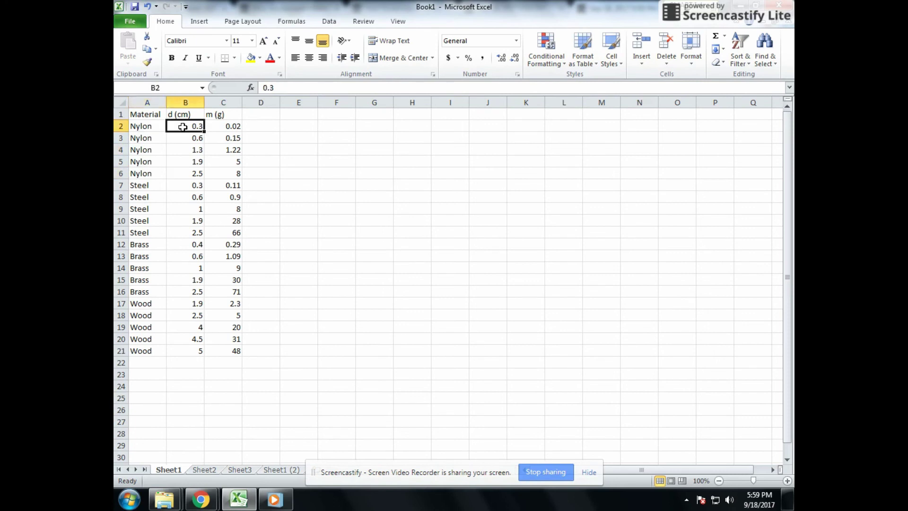
{"action": "left_click", "coordinate": [183, 174]}
{"action": "left_click", "coordinate": [215, 125]}
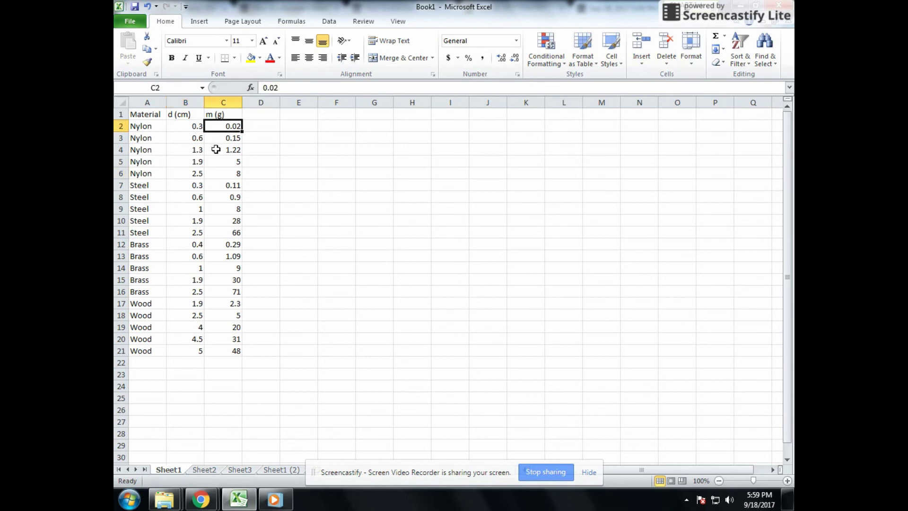
{"action": "left_click", "coordinate": [216, 150]}
{"action": "left_click", "coordinate": [222, 161]}
{"action": "left_click", "coordinate": [223, 172]}
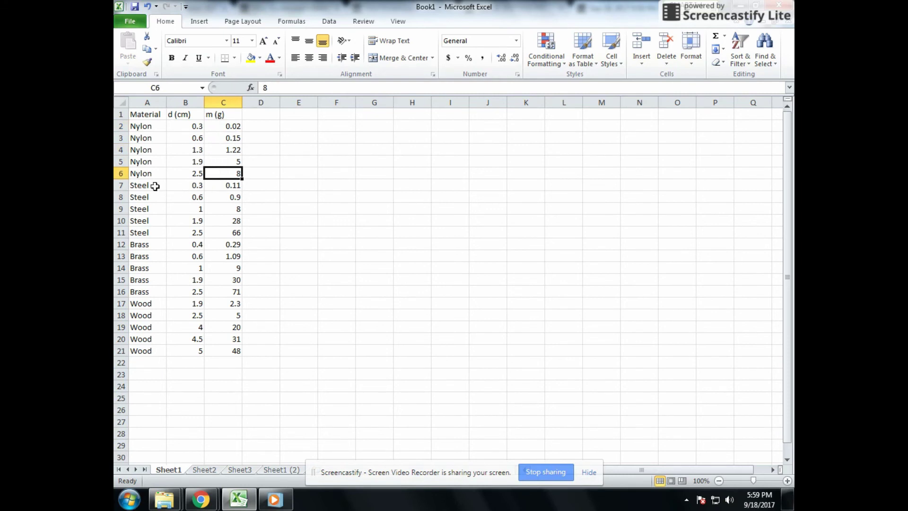
{"action": "left_click", "coordinate": [137, 185]}
{"action": "left_click", "coordinate": [155, 245]}
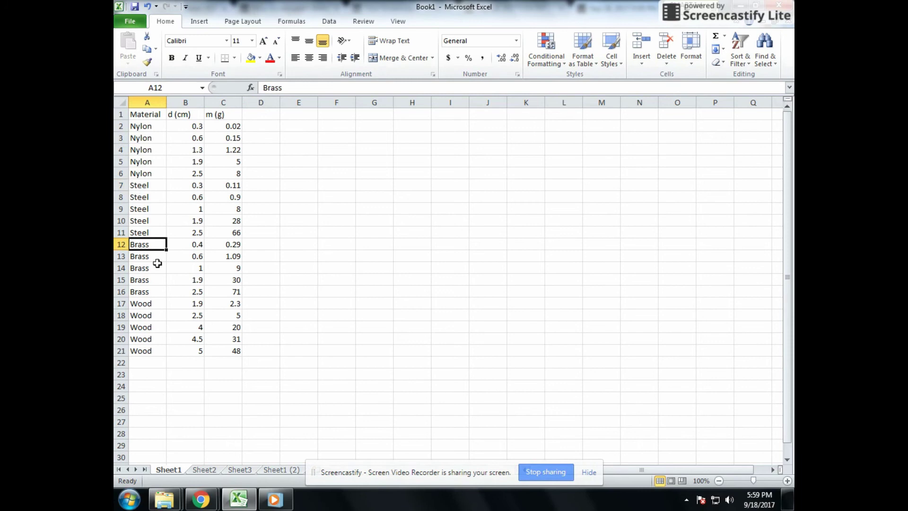
{"action": "left_click", "coordinate": [158, 304]}
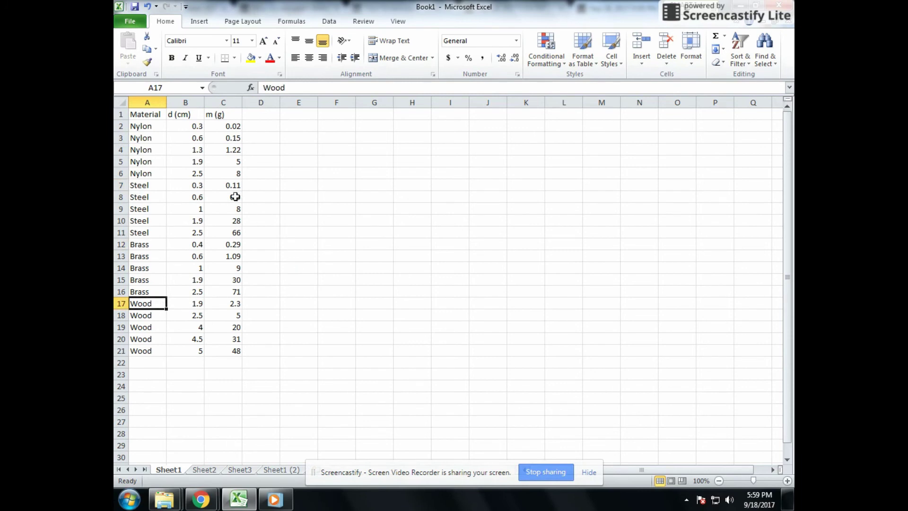
{"action": "left_click", "coordinate": [155, 126]}
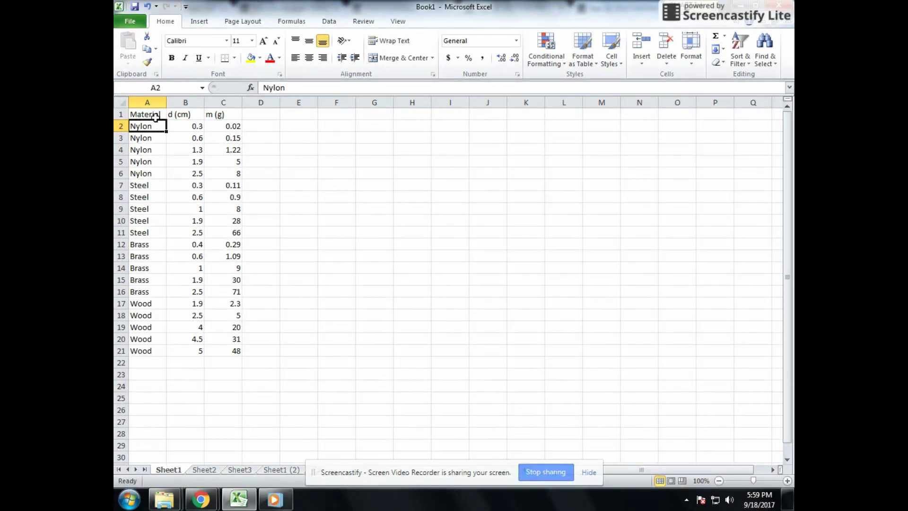
Center the contents of the data table A1:C21 and apply all borders to its cells
{"action": "left_click_drag", "start_coordinate": [145, 112], "coordinate": [236, 349]}
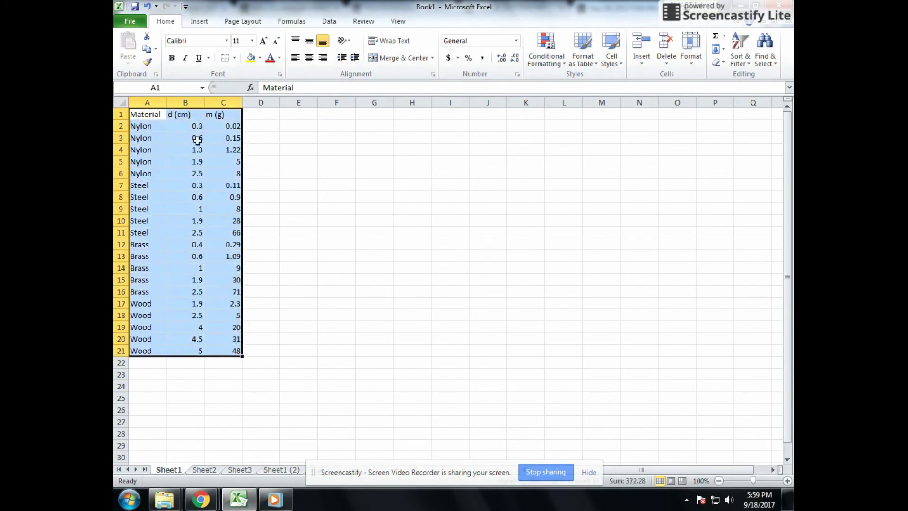
{"action": "left_click", "coordinate": [310, 59]}
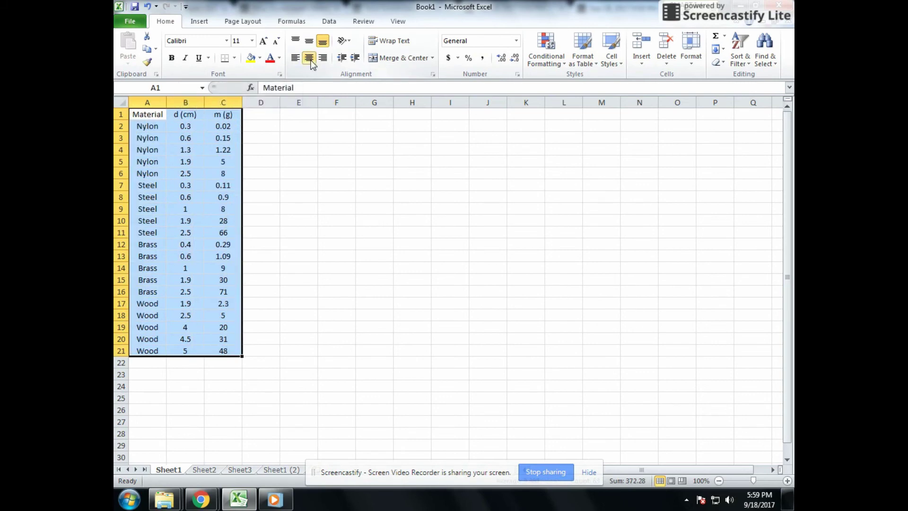
{"action": "left_click", "coordinate": [234, 59]}
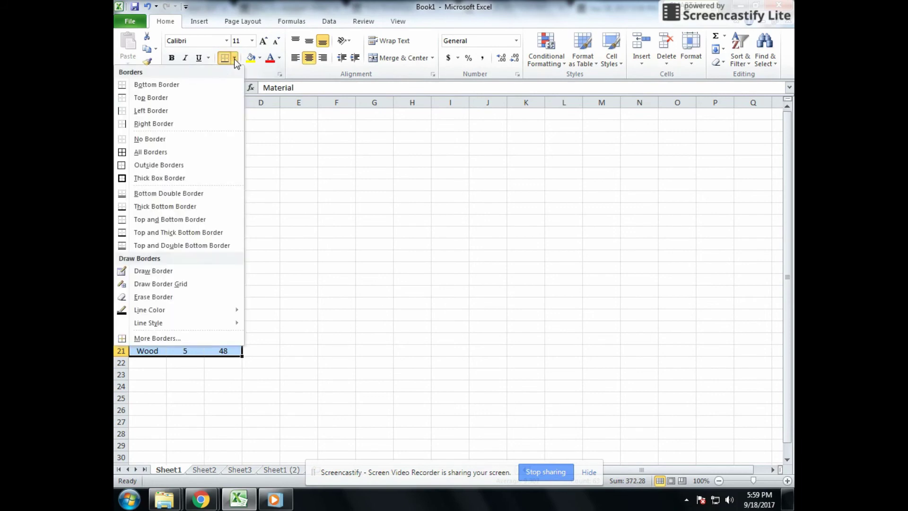
{"action": "left_click", "coordinate": [193, 152]}
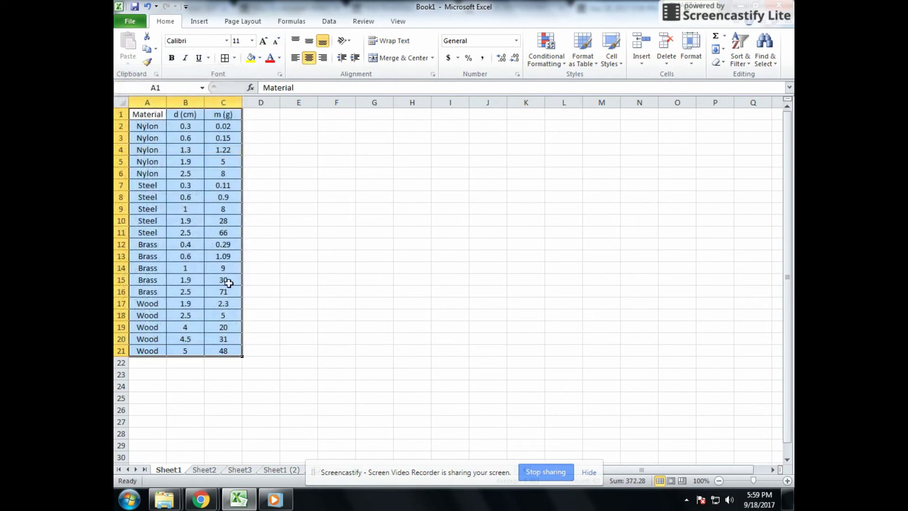
Open a new Word document, enter the heading "Data:" with a new line below it, and show it maximized at 100% zoom
{"action": "left_click", "coordinate": [134, 503]}
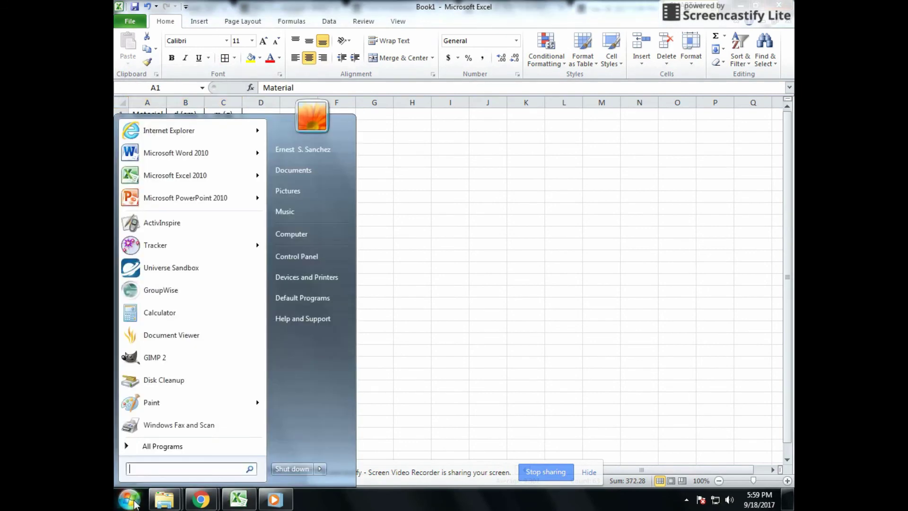
{"action": "left_click", "coordinate": [185, 152]}
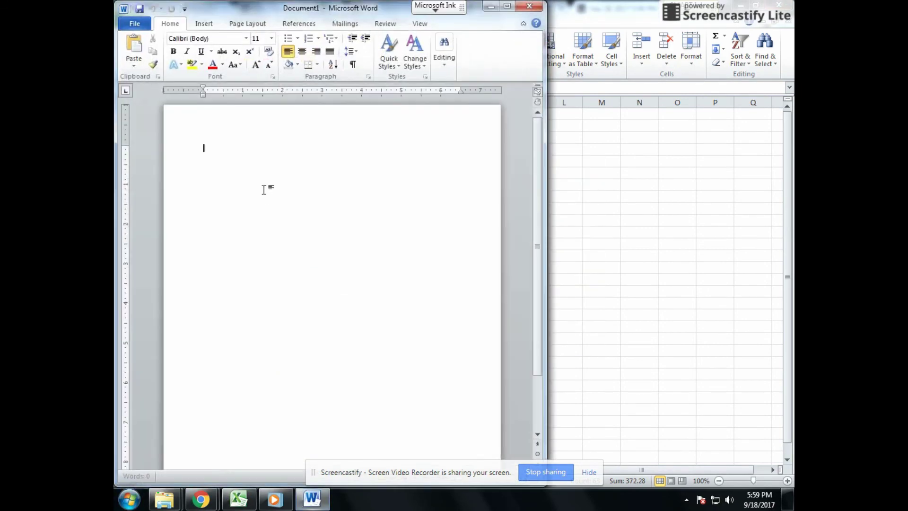
{"action": "type", "text": "Data:"}
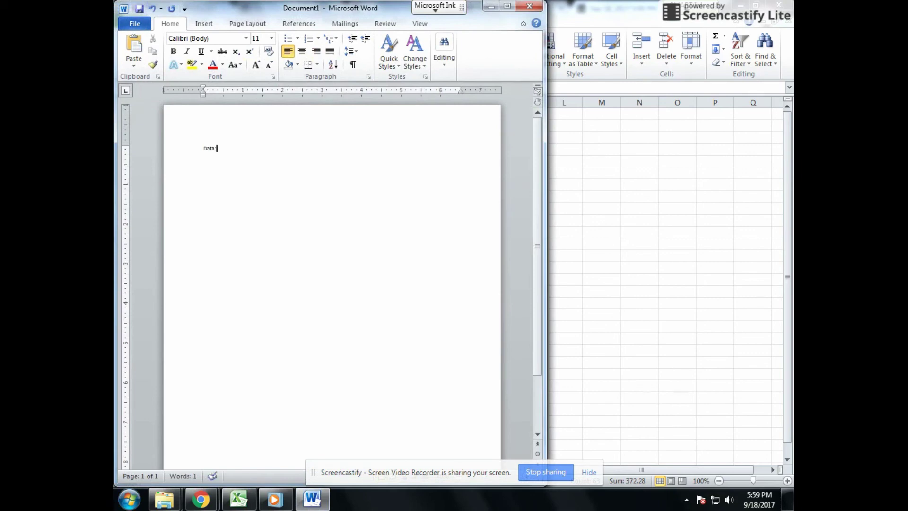
{"action": "key", "text": "Return"}
{"action": "double_click", "coordinate": [343, 11]}
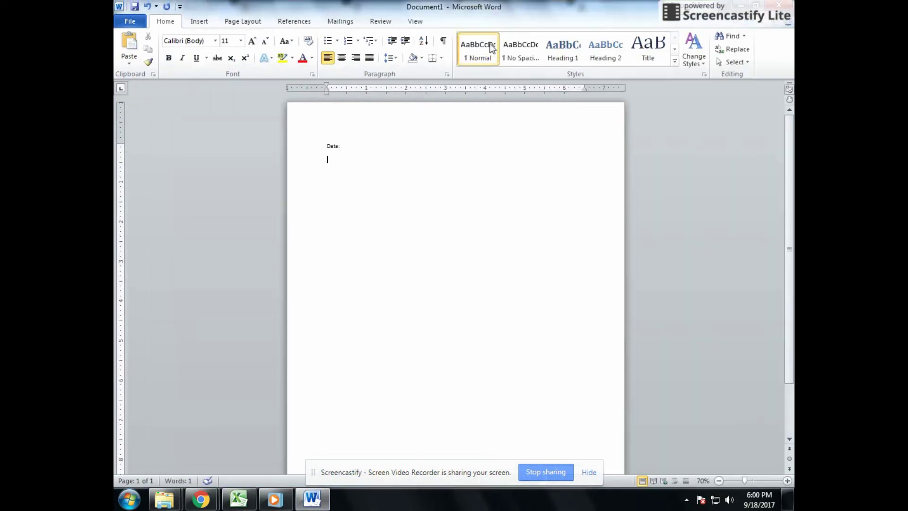
{"action": "left_click", "coordinate": [786, 481]}
{"action": "left_click", "coordinate": [787, 481]}
{"action": "left_click", "coordinate": [787, 481]}
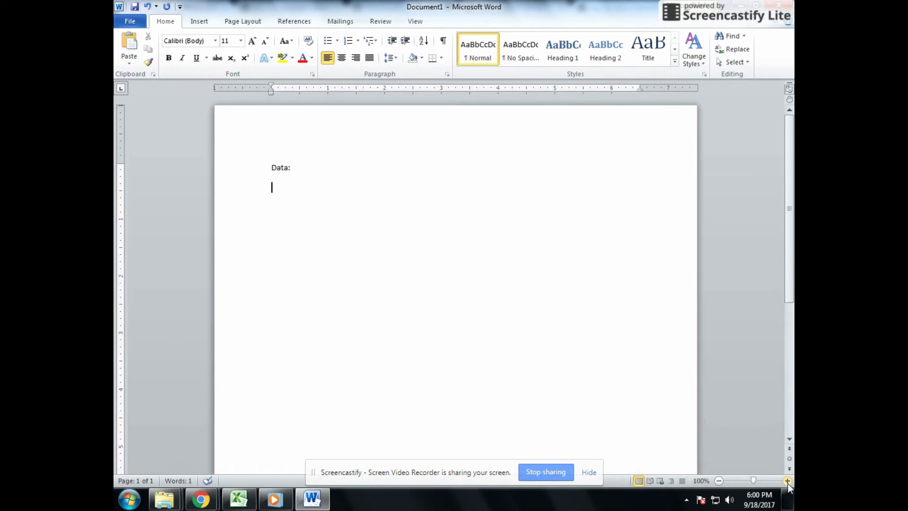
Copy the table A1:C21 from Excel, paste it under the "Data:" heading in Word, and add a blank line below it
{"action": "left_click", "coordinate": [742, 5]}
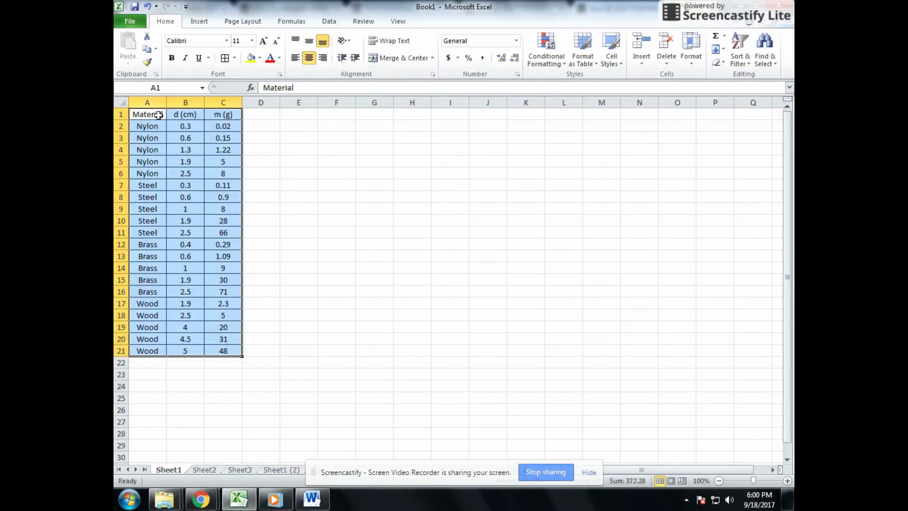
{"action": "left_click", "coordinate": [300, 171]}
{"action": "left_click_drag", "start_coordinate": [148, 115], "coordinate": [222, 351]}
{"action": "key", "text": "ctrl+c"}
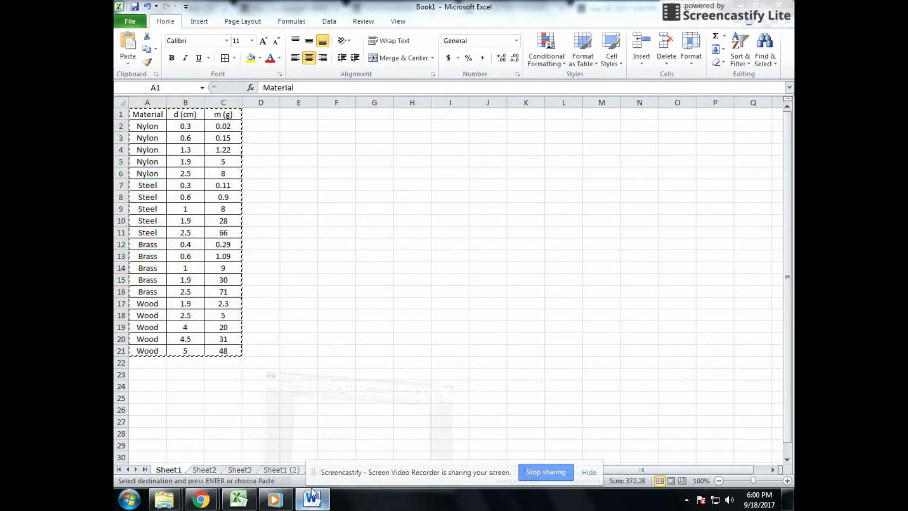
{"action": "left_click", "coordinate": [312, 497]}
{"action": "key", "text": "ctrl+v"}
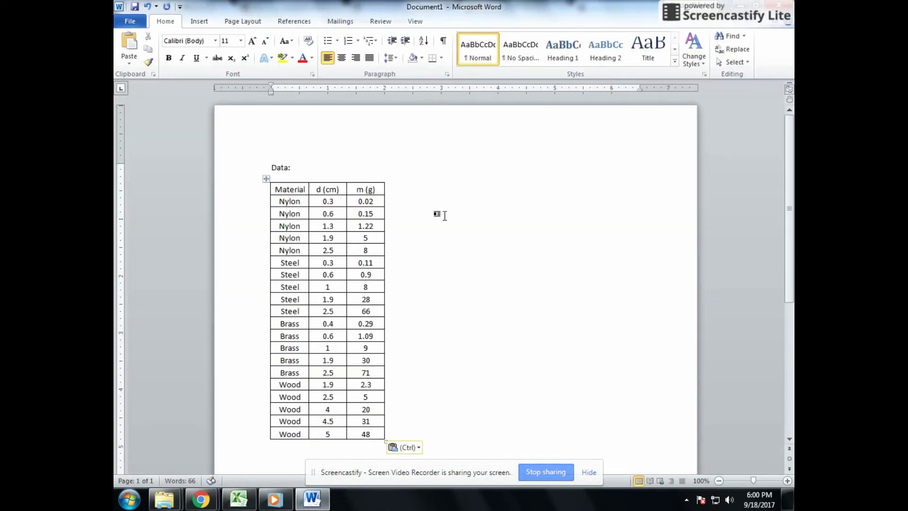
{"action": "scroll", "coordinate": [444, 216], "scroll_direction": "down", "scroll_amount": 4}
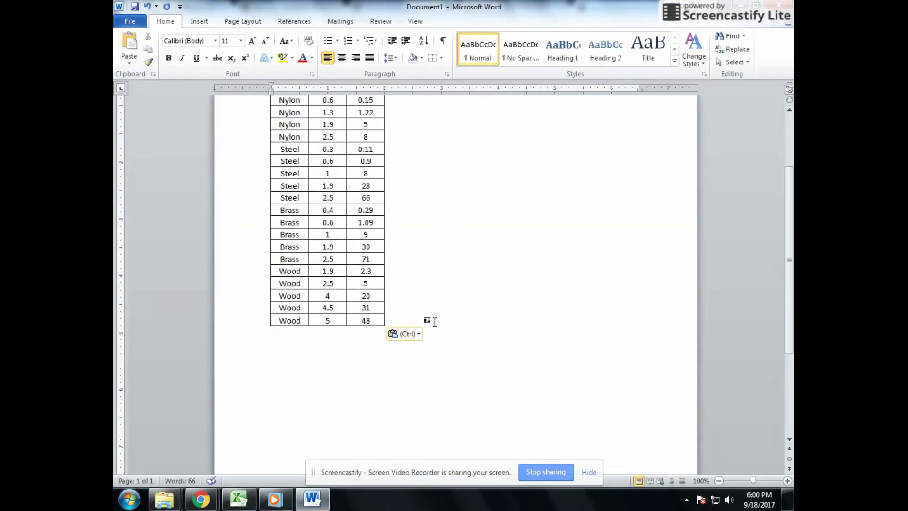
{"action": "key", "text": "Return"}
{"action": "scroll", "coordinate": [434, 322], "scroll_direction": "up", "scroll_amount": 4}
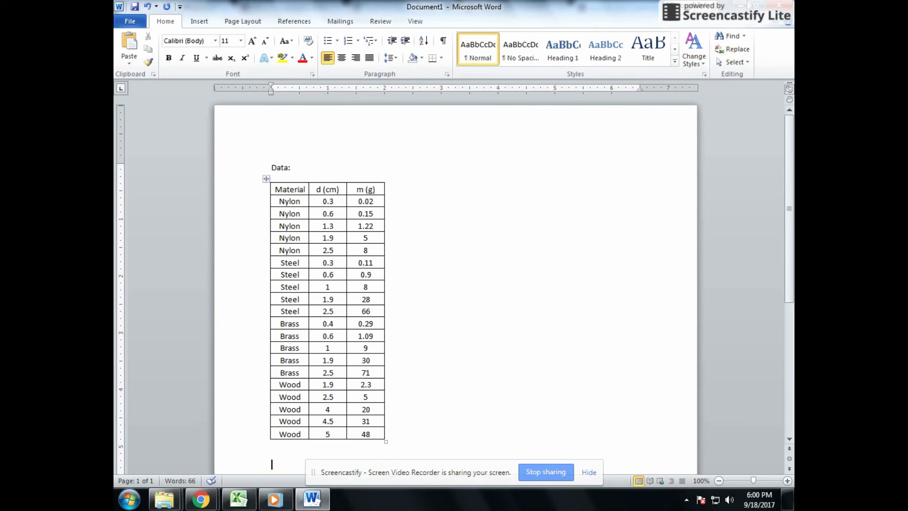
Review the column headings in the Excel sheet and the pasted data table in the Word document
{"action": "key", "text": "alt+Tab"}
{"action": "left_click", "coordinate": [147, 114]}
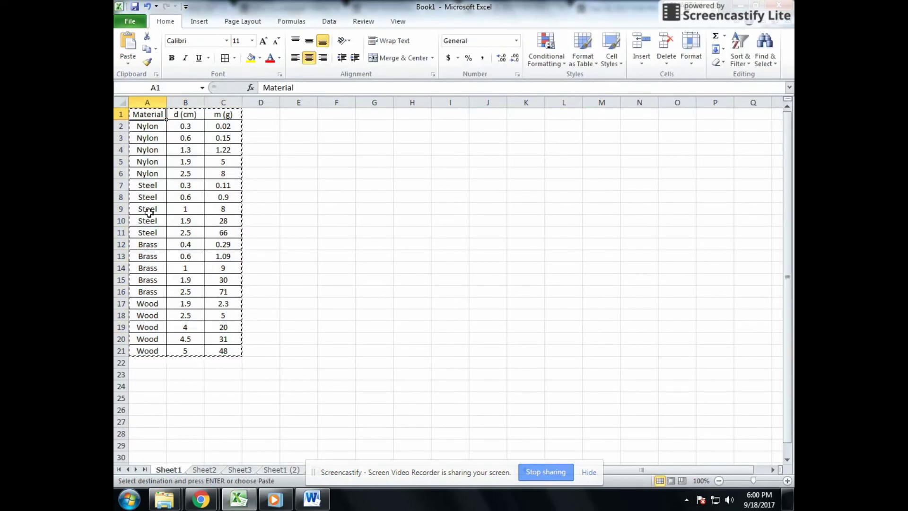
{"action": "left_click", "coordinate": [196, 115]}
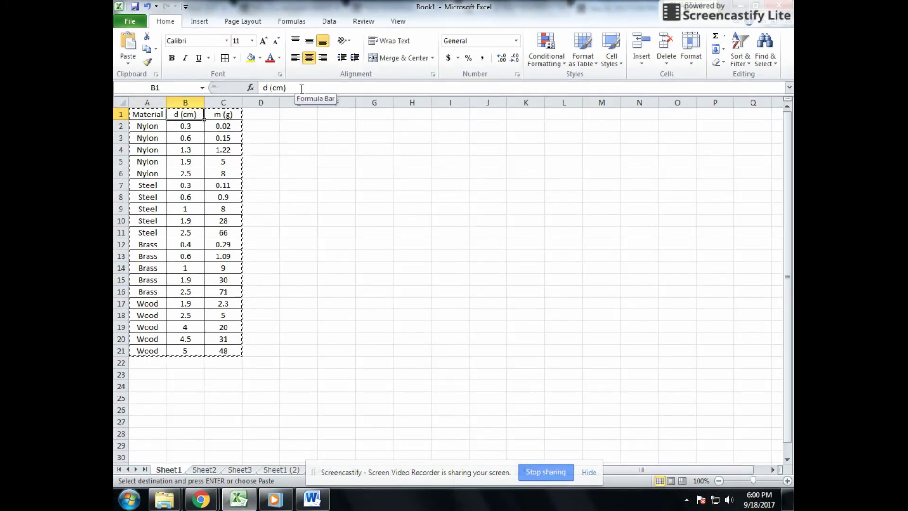
{"action": "left_click", "coordinate": [230, 115]}
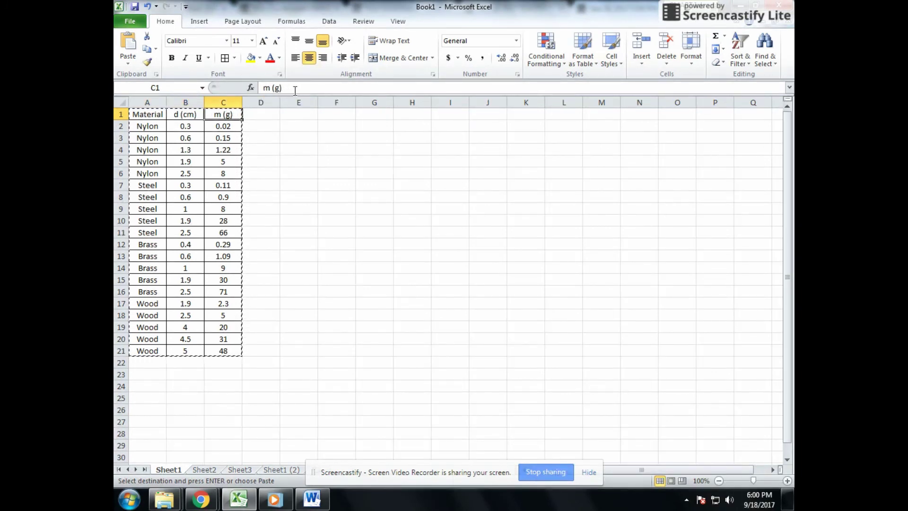
{"action": "left_click", "coordinate": [290, 117]}
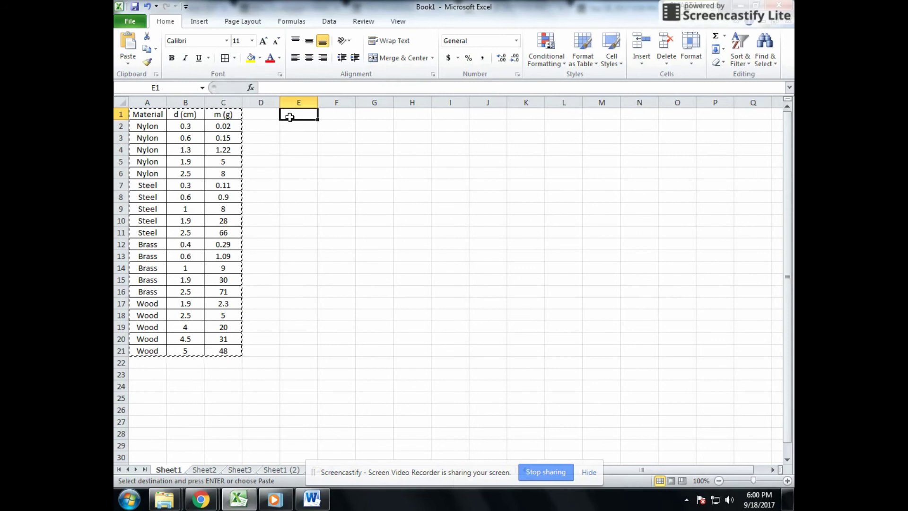
{"action": "left_click", "coordinate": [312, 499]}
{"action": "scroll", "coordinate": [453, 257], "scroll_direction": "down", "scroll_amount": 3}
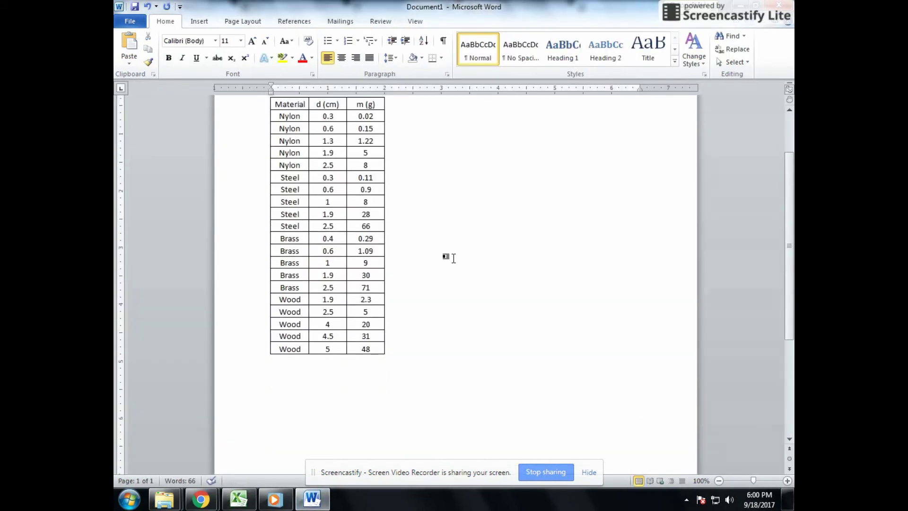
{"action": "scroll", "coordinate": [453, 257], "scroll_direction": "up", "scroll_amount": 3}
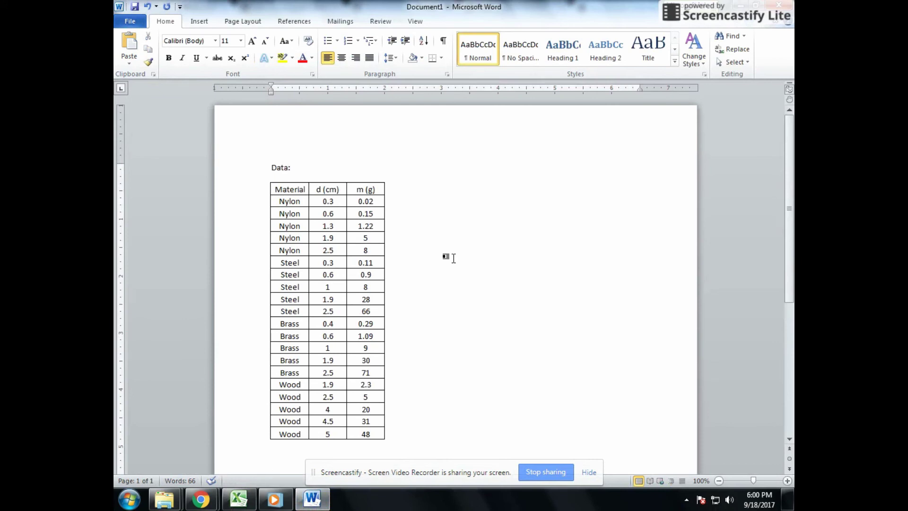
{"action": "scroll", "coordinate": [506, 253], "scroll_direction": "down", "scroll_amount": 2}
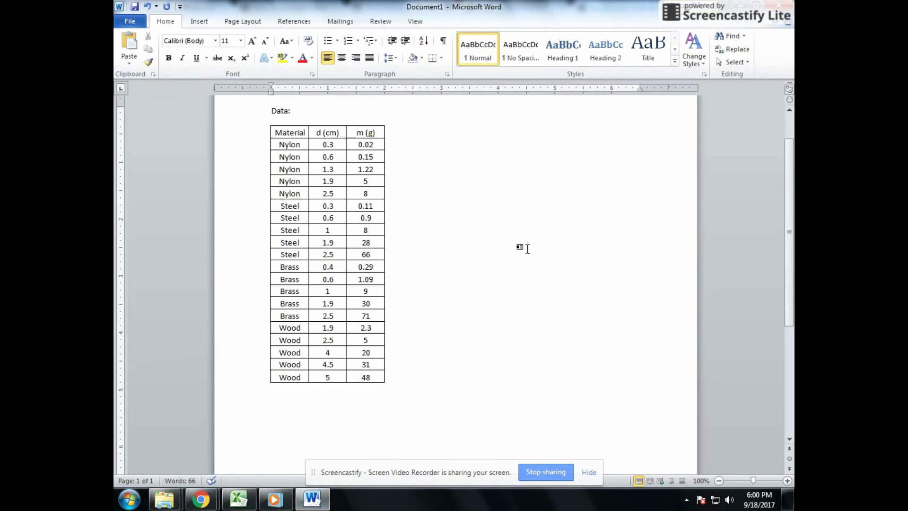
Switch back to Excel and enter "V (g/cm^3)" as the column heading in cell E1
{"action": "key", "text": "alt+Tab"}
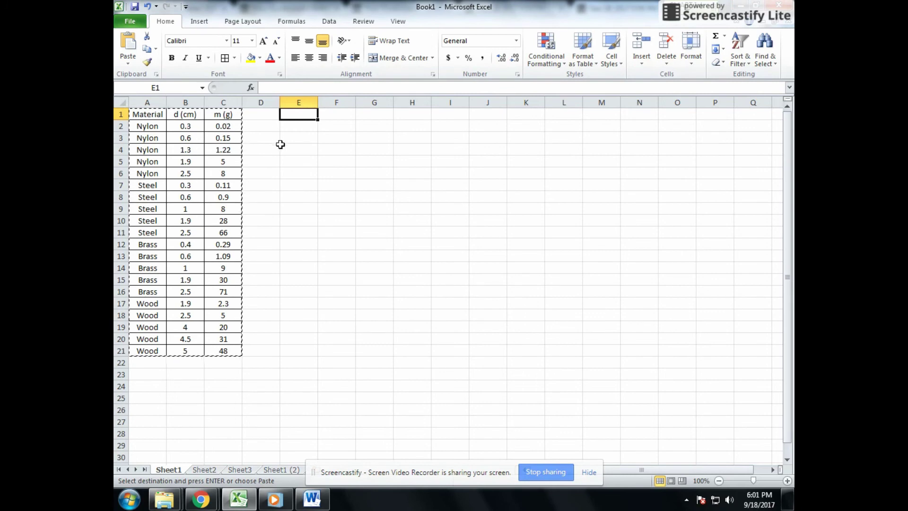
{"action": "type", "text": "V"}
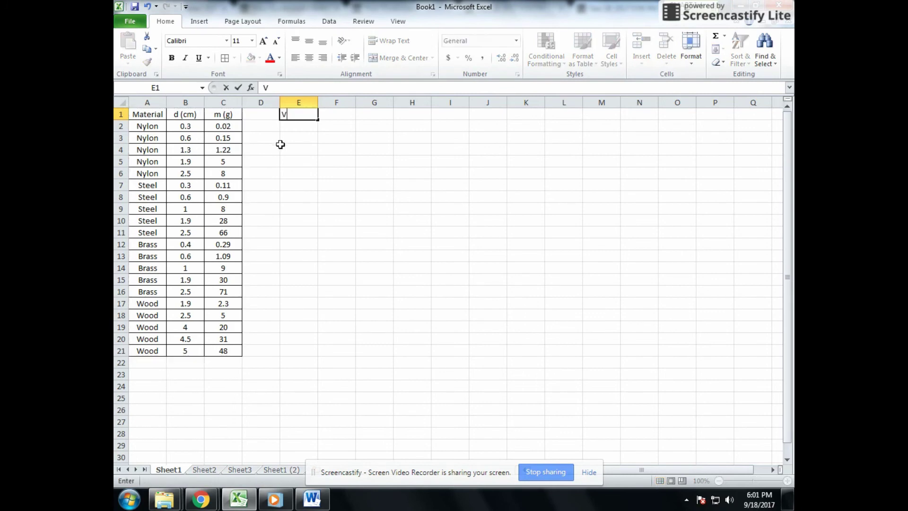
{"action": "type", "text": " (g/cm^3"}
{"action": "key", "text": "Tab"}
{"action": "left_click", "coordinate": [326, 138]}
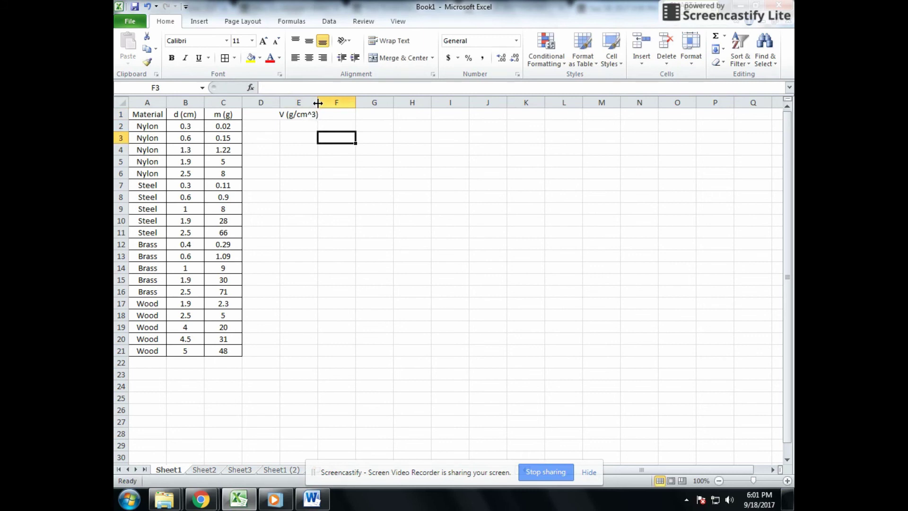
Widen column E slightly to fit its heading and enter "m (g)" as the column heading in cell F1
{"action": "left_click_drag", "start_coordinate": [318, 102], "coordinate": [323, 103]}
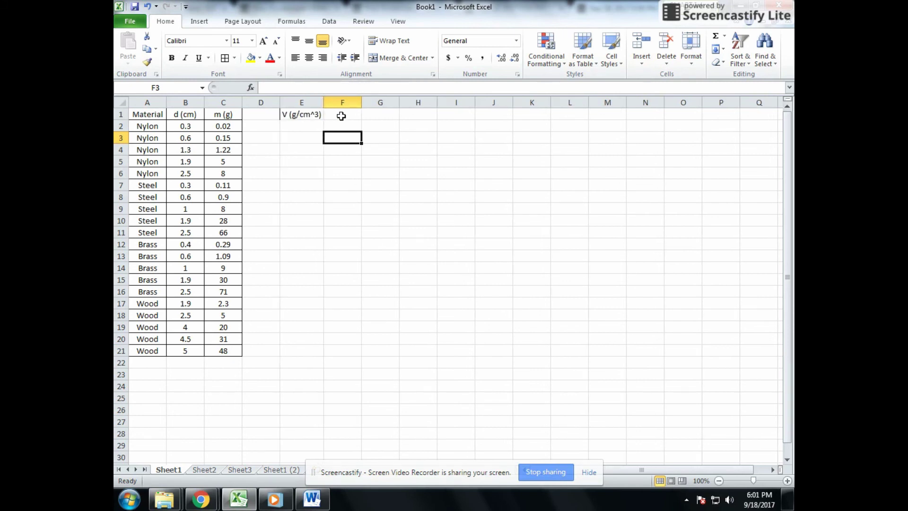
{"action": "left_click", "coordinate": [303, 116]}
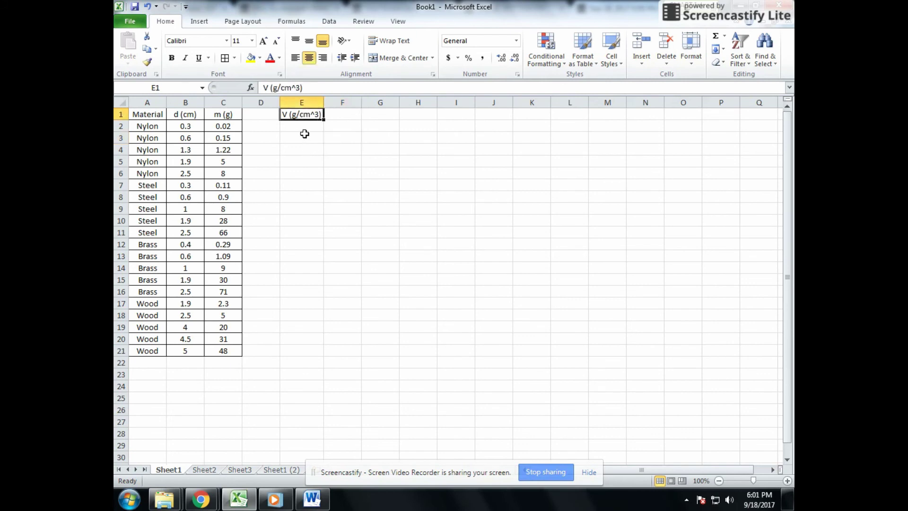
{"action": "left_click", "coordinate": [339, 115]}
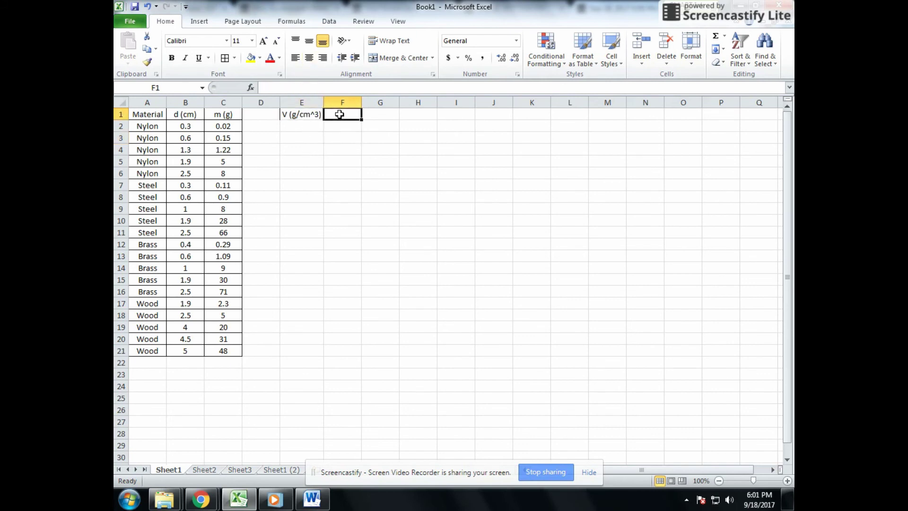
{"action": "type", "text": "m (g)"}
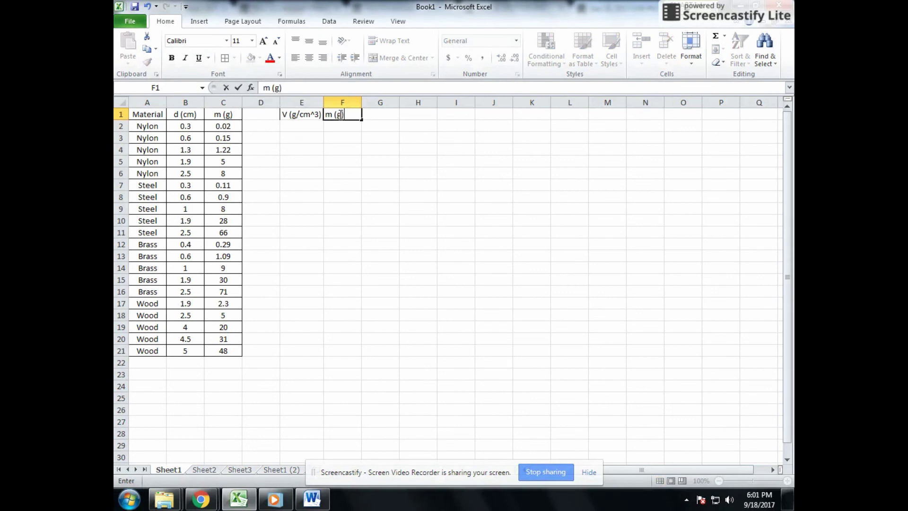
{"action": "key", "text": "Return"}
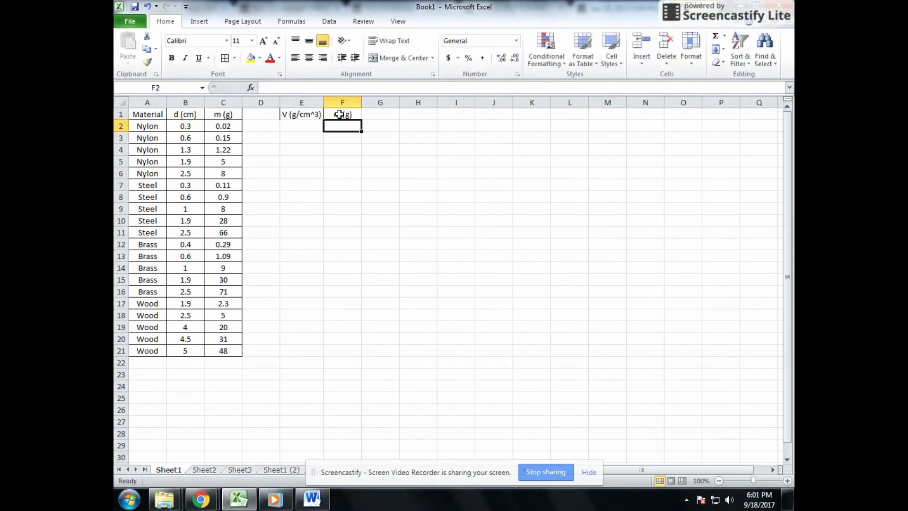
Enter the sphere volume formula =(4/3)*PI()*(B2/2)^3 in cell E2, using the diameter in B2
{"action": "left_click", "coordinate": [307, 126]}
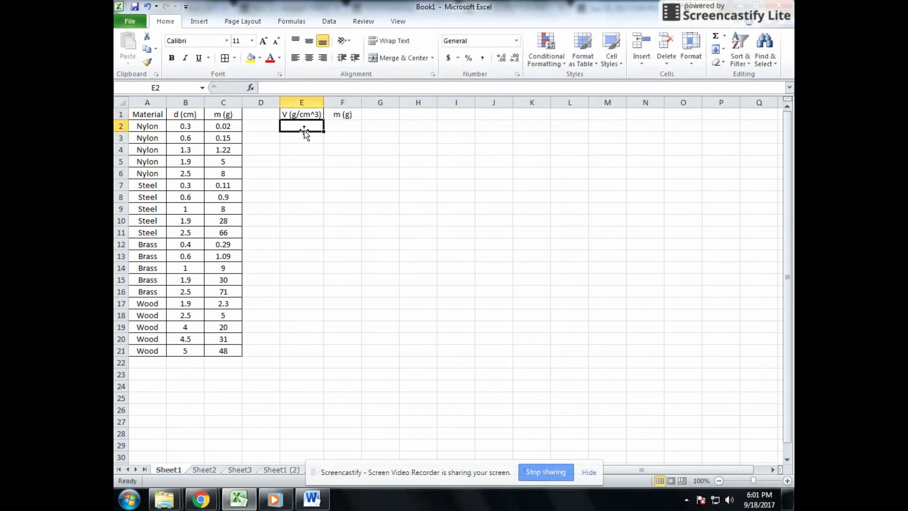
{"action": "left_click_drag", "start_coordinate": [299, 114], "coordinate": [341, 114]}
{"action": "left_click", "coordinate": [310, 129]}
{"action": "type", "text": "="}
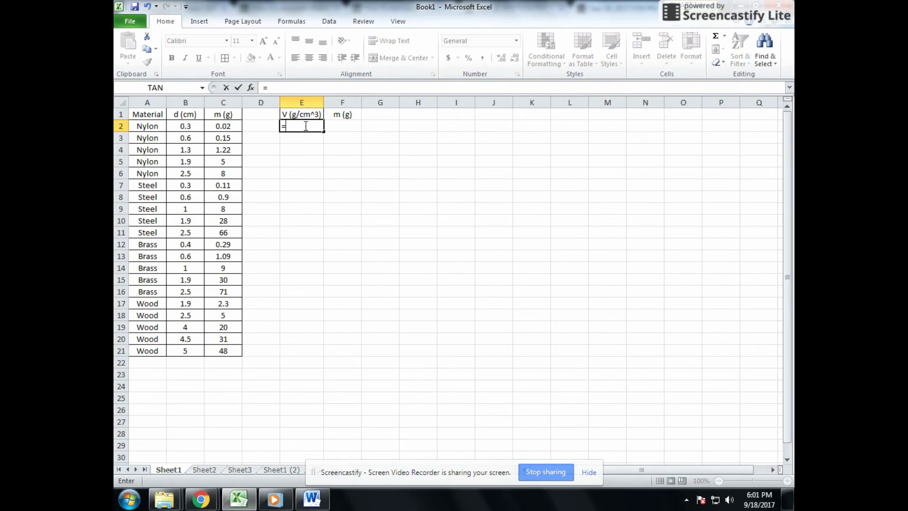
{"action": "type", "text": "(4/3)*"}
{"action": "type", "text": "pi"}
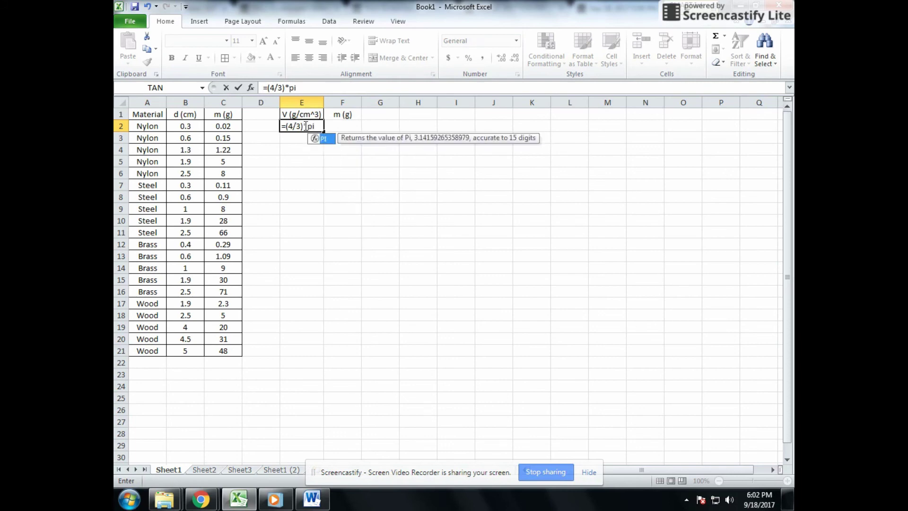
{"action": "type", "text": "()"}
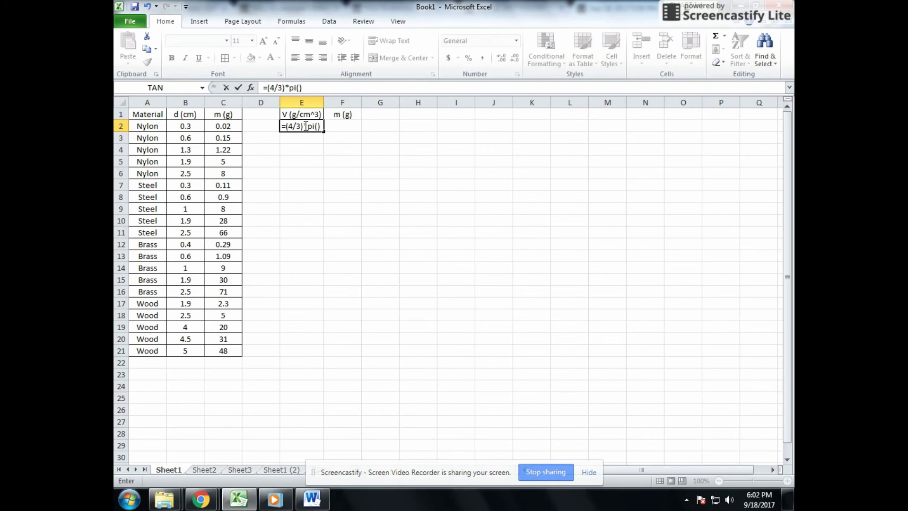
{"action": "type", "text": "*"}
{"action": "type", "text": "("}
{"action": "left_click", "coordinate": [194, 126]}
{"action": "type", "text": "/"}
{"action": "type", "text": "2)"}
{"action": "type", "text": "^"}
{"action": "type", "text": "3"}
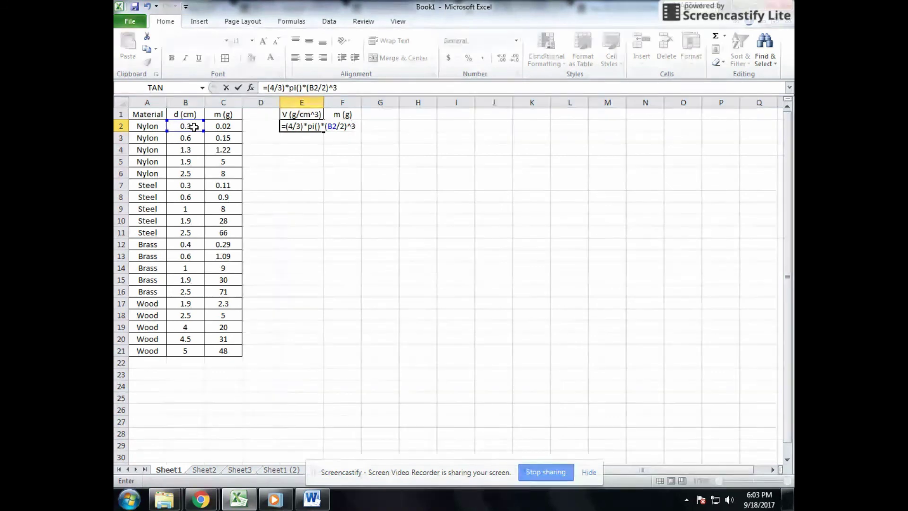
{"action": "key", "text": "Return"}
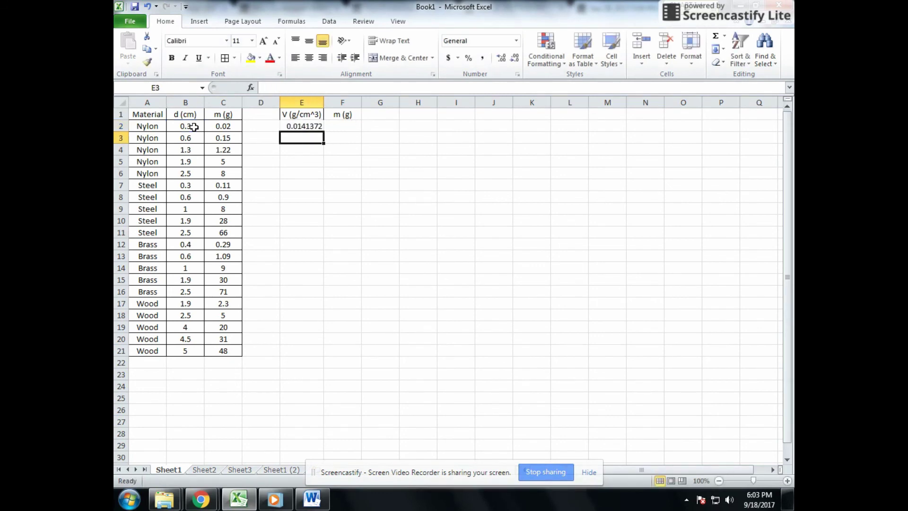
Check the formula's reference to B2 and fill the volume formula from E2 down to E21
{"action": "key", "text": "Up"}
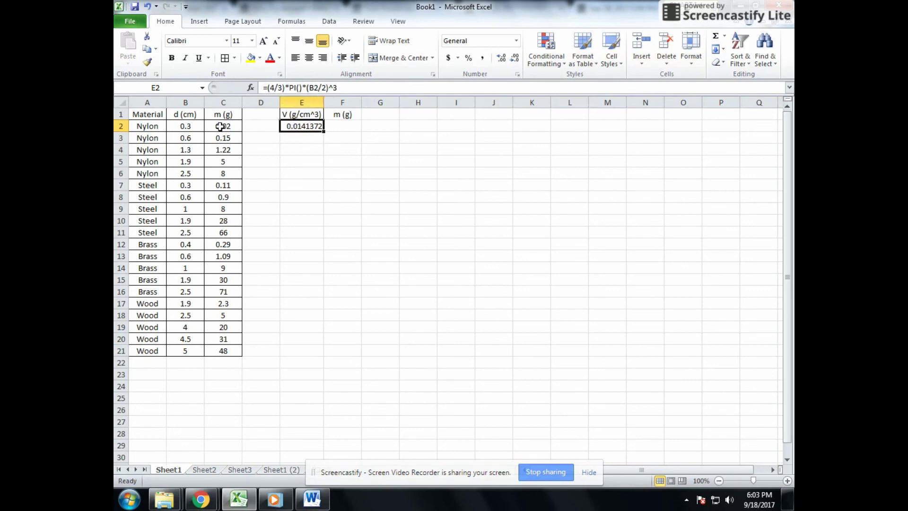
{"action": "left_click", "coordinate": [378, 86]}
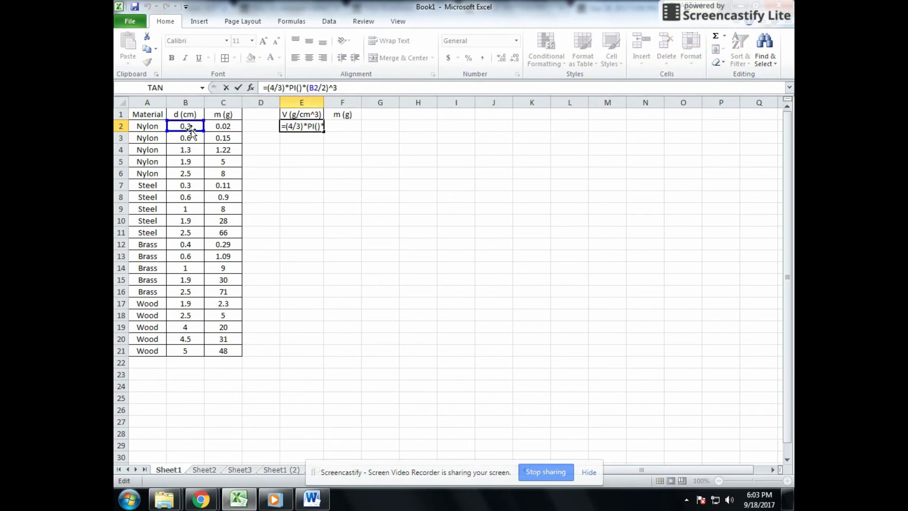
{"action": "key", "text": "Return"}
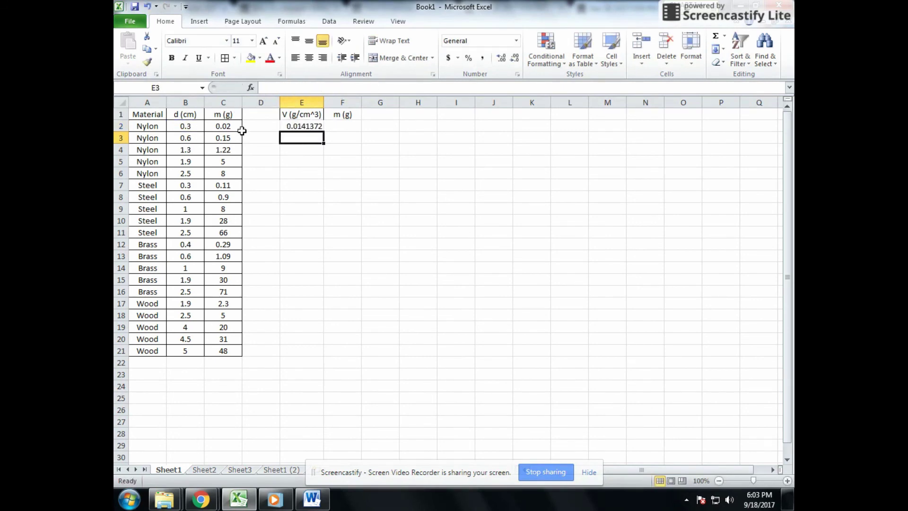
{"action": "key", "text": "Up"}
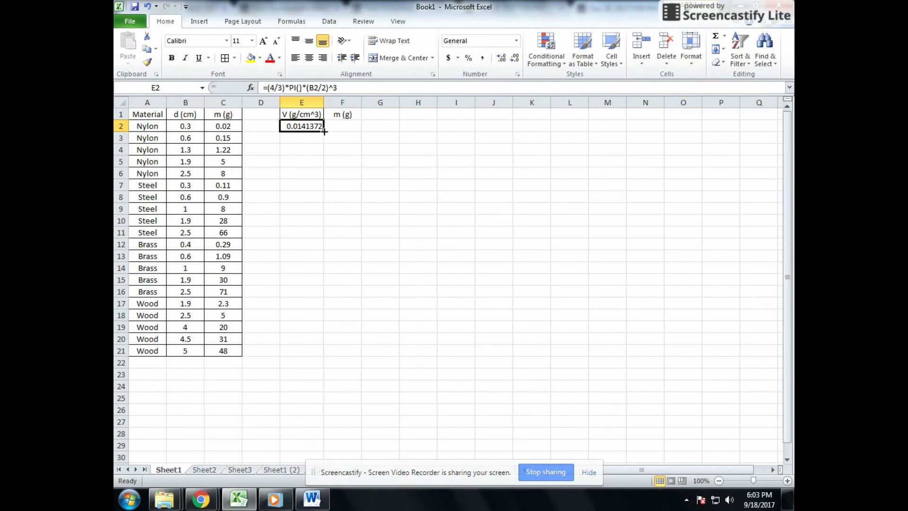
{"action": "left_click_drag", "start_coordinate": [324, 132], "coordinate": [324, 356]}
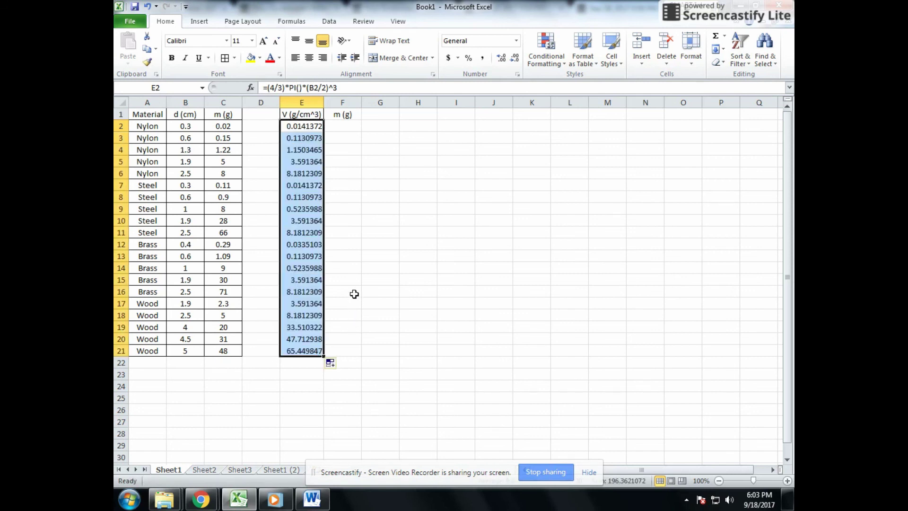
{"action": "left_click", "coordinate": [353, 231]}
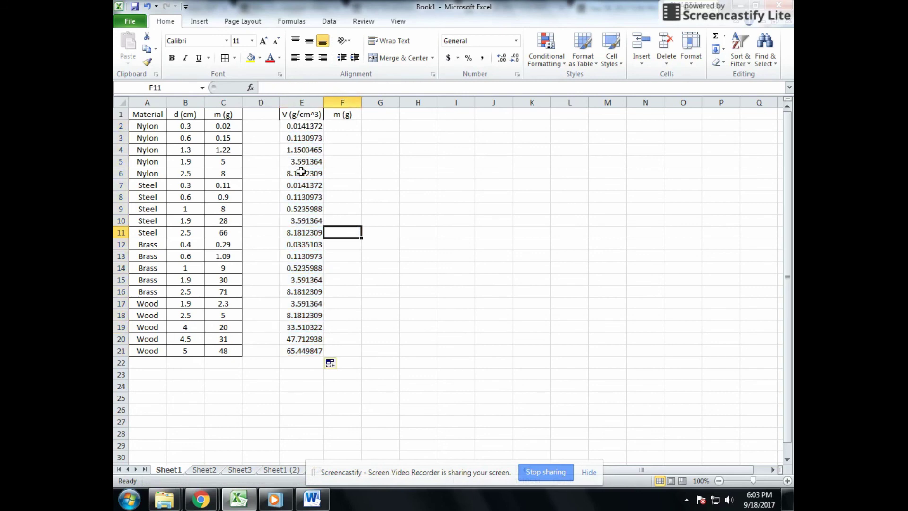
Format column E with the Number category and 3 decimal places
{"action": "left_click", "coordinate": [304, 103]}
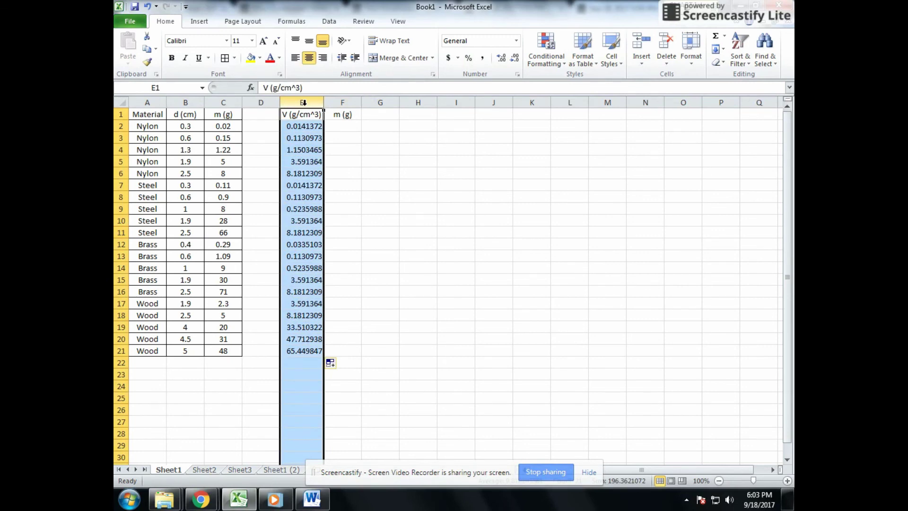
{"action": "right_click", "coordinate": [304, 102]}
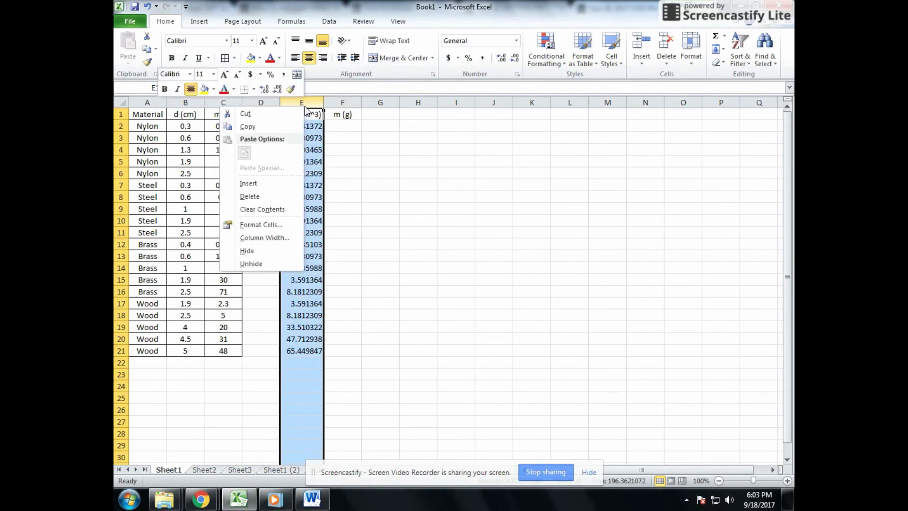
{"action": "left_click", "coordinate": [282, 225]}
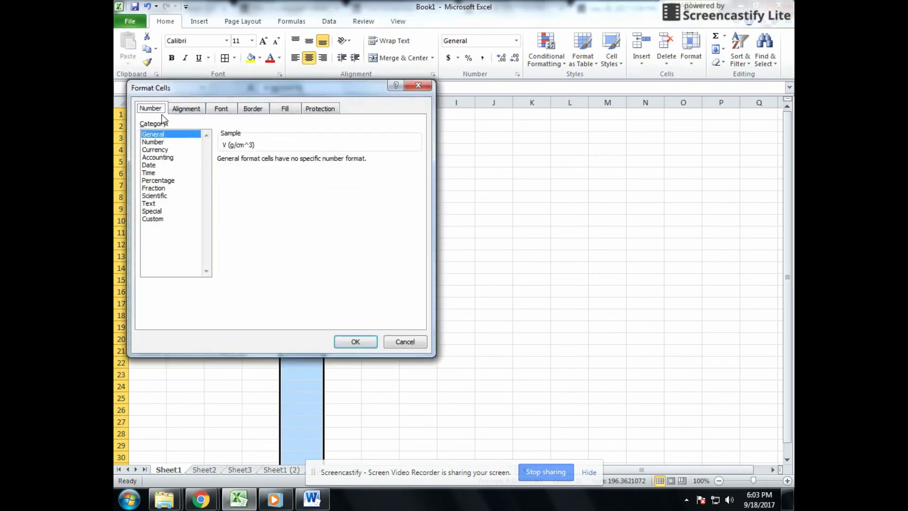
{"action": "left_click", "coordinate": [157, 142]}
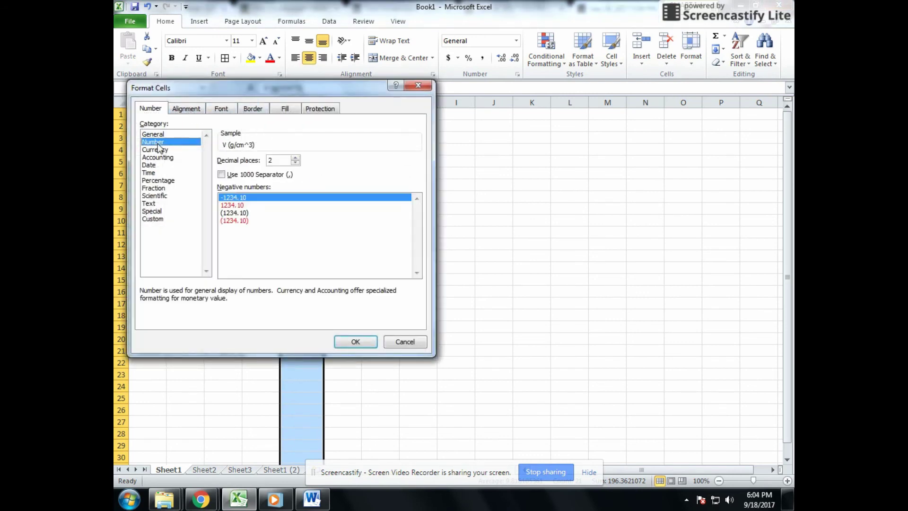
{"action": "left_click", "coordinate": [295, 158]}
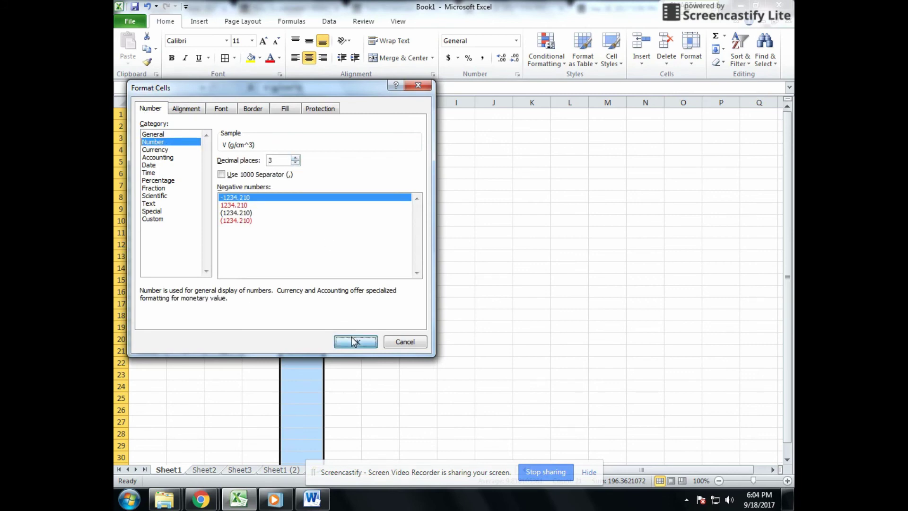
{"action": "left_click", "coordinate": [355, 342]}
{"action": "left_click", "coordinate": [383, 198]}
Inspect the volume formulas in column E, comparing E2 with E3 and looking over the cells down to E21
{"action": "left_click", "coordinate": [291, 127]}
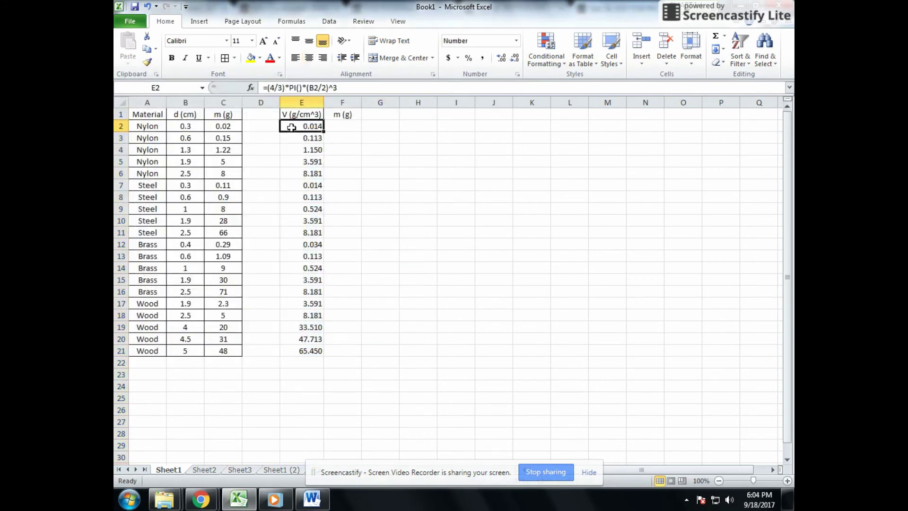
{"action": "left_click", "coordinate": [292, 139]}
{"action": "left_click", "coordinate": [292, 126]}
{"action": "left_click", "coordinate": [293, 140]}
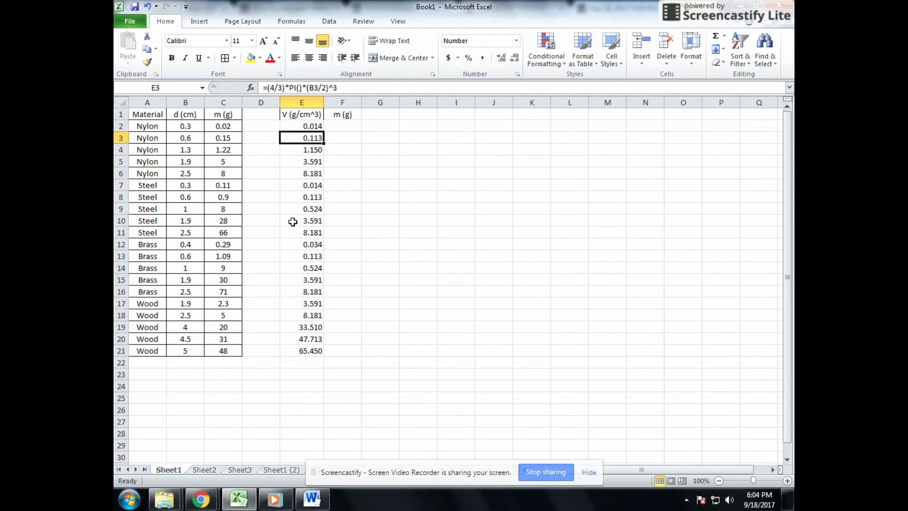
{"action": "left_click_drag", "start_coordinate": [296, 226], "coordinate": [298, 350]}
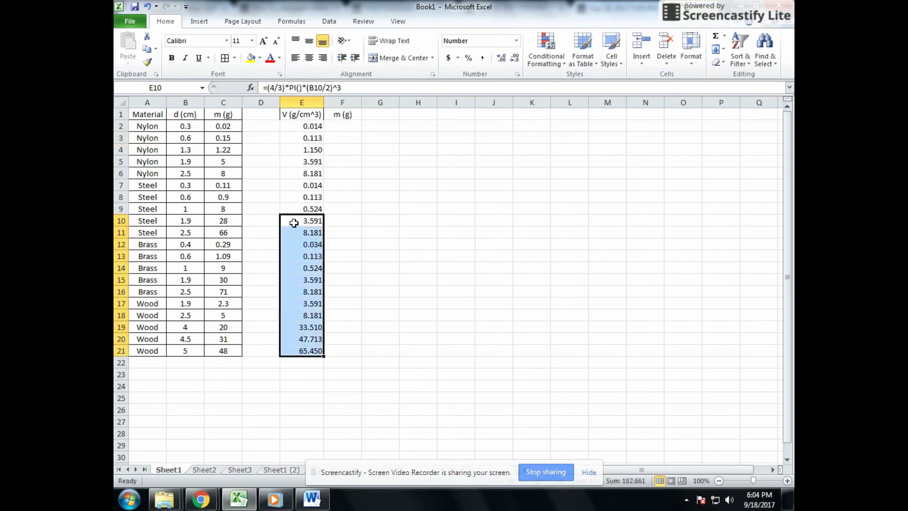
{"action": "left_click", "coordinate": [339, 198]}
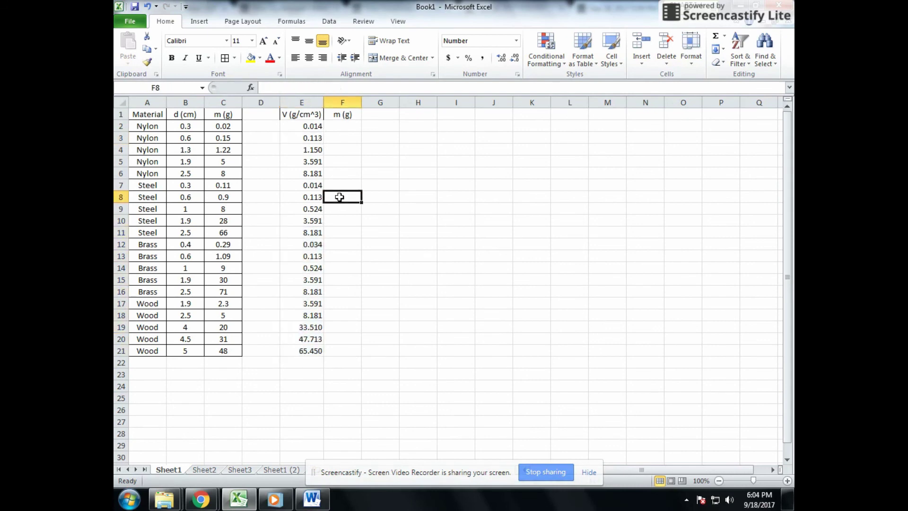
Enter =C2 in cell F2 to reference the mass and fill it down to F21
{"action": "left_click", "coordinate": [347, 125]}
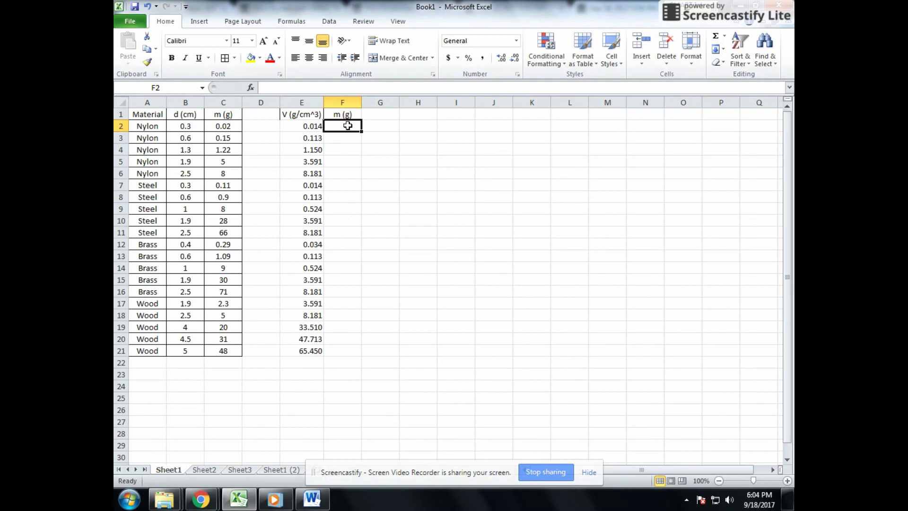
{"action": "type", "text": "="}
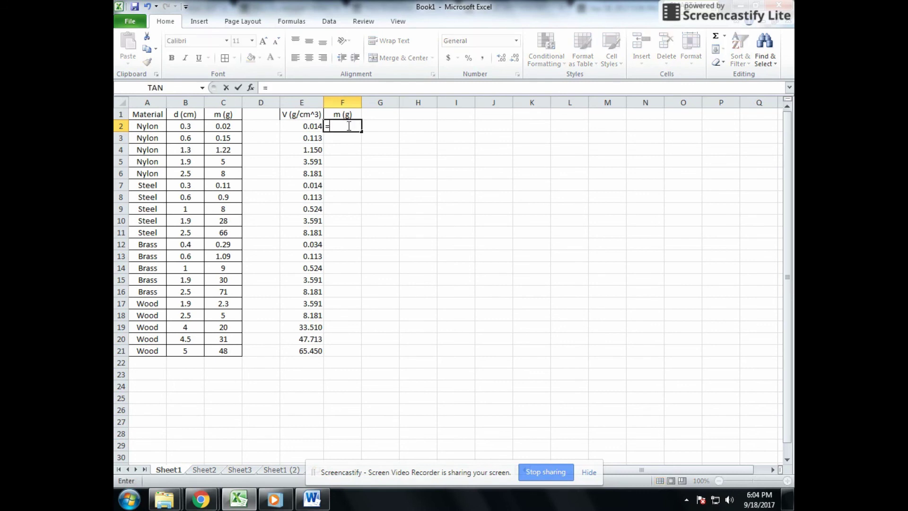
{"action": "left_click", "coordinate": [228, 128]}
{"action": "key", "text": "Return"}
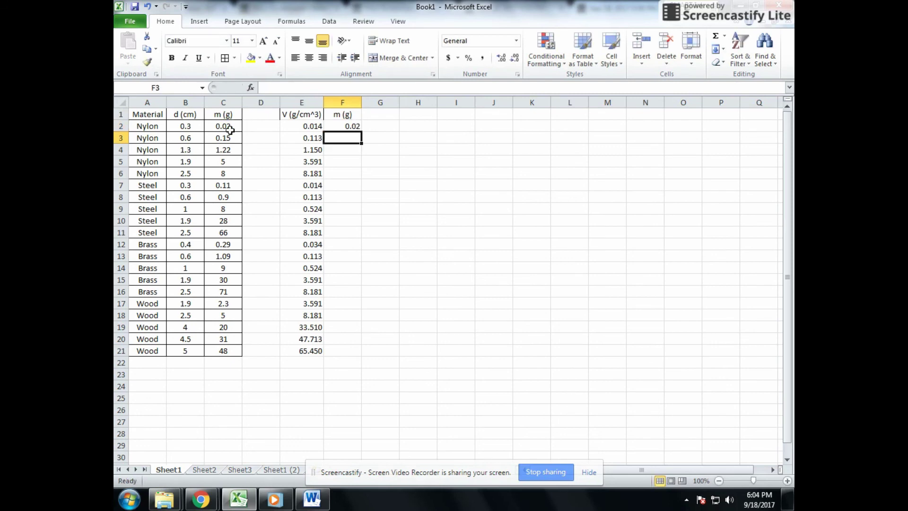
{"action": "key", "text": "Up"}
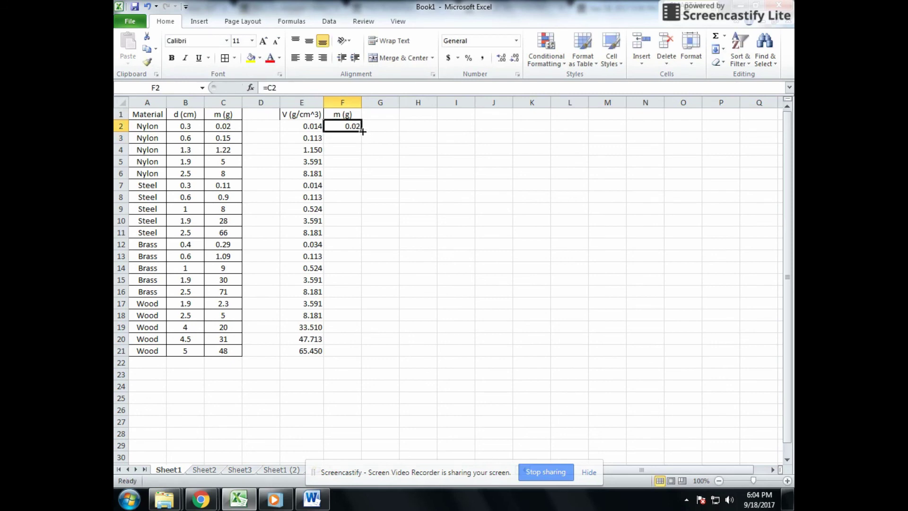
{"action": "left_click_drag", "start_coordinate": [362, 131], "coordinate": [357, 357]}
{"action": "left_click", "coordinate": [405, 263]}
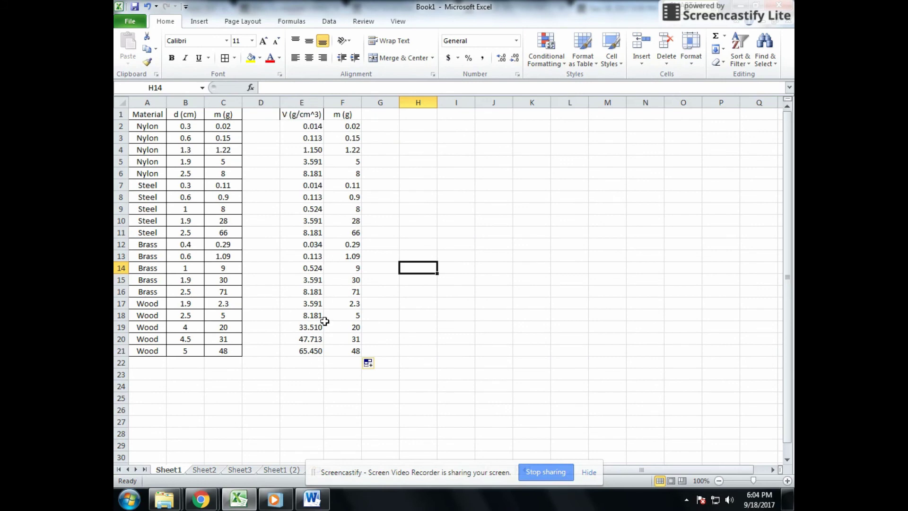
Insert an empty scatter chart with markers only and move it beside the data, clear of the volume and mass columns
{"action": "left_click", "coordinate": [423, 116]}
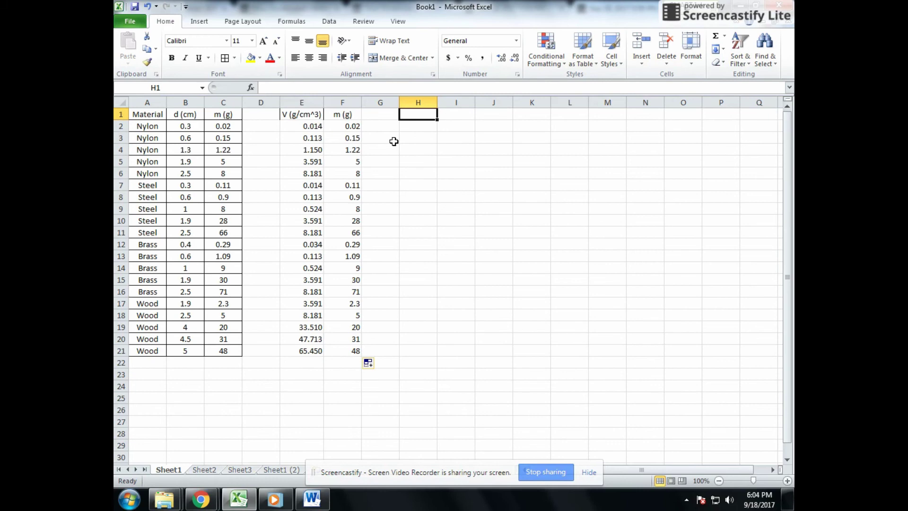
{"action": "left_click", "coordinate": [424, 128]}
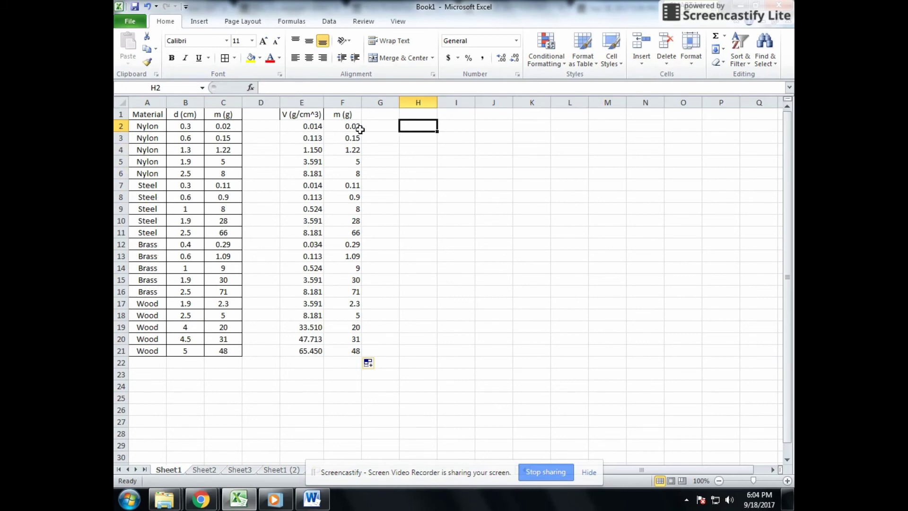
{"action": "left_click", "coordinate": [199, 22]}
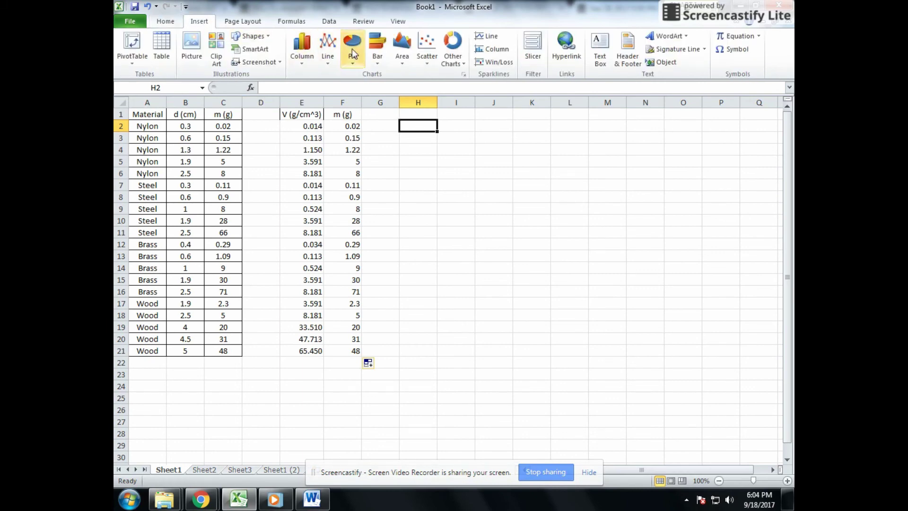
{"action": "left_click", "coordinate": [422, 46]}
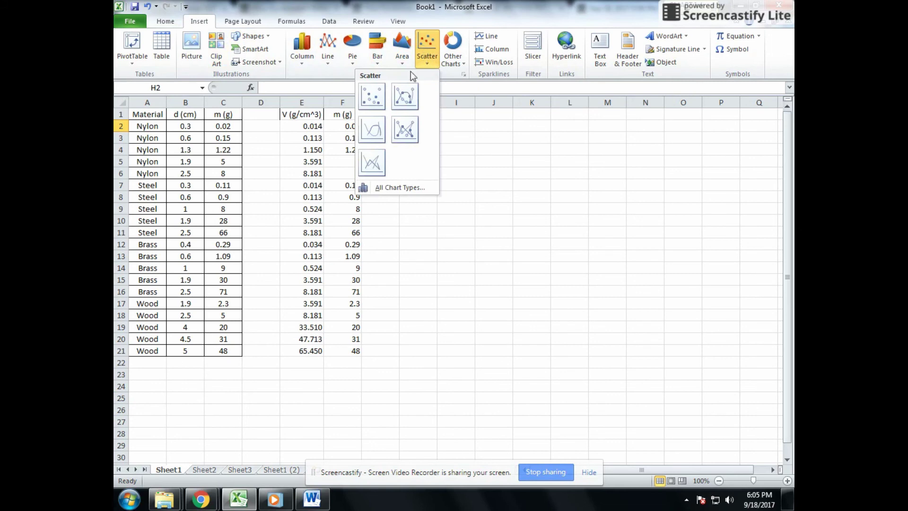
{"action": "left_click", "coordinate": [372, 97]}
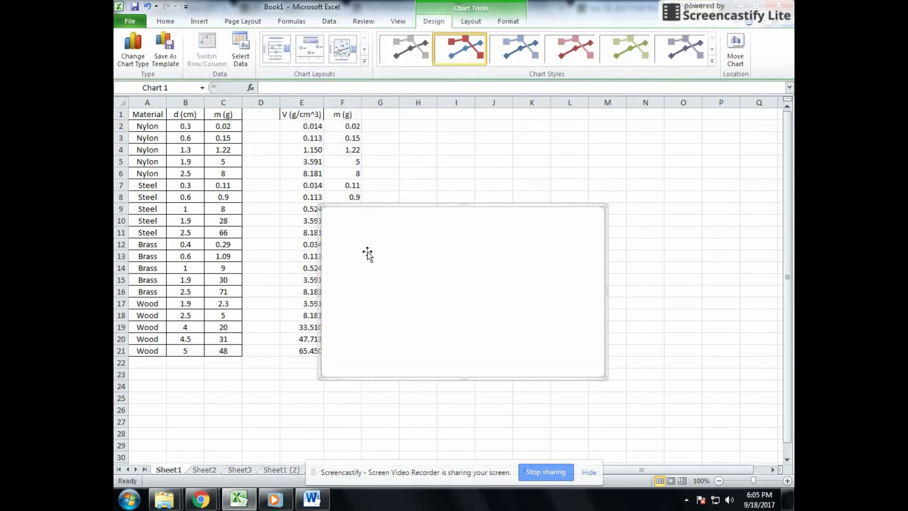
{"action": "left_click_drag", "start_coordinate": [367, 252], "coordinate": [463, 191]}
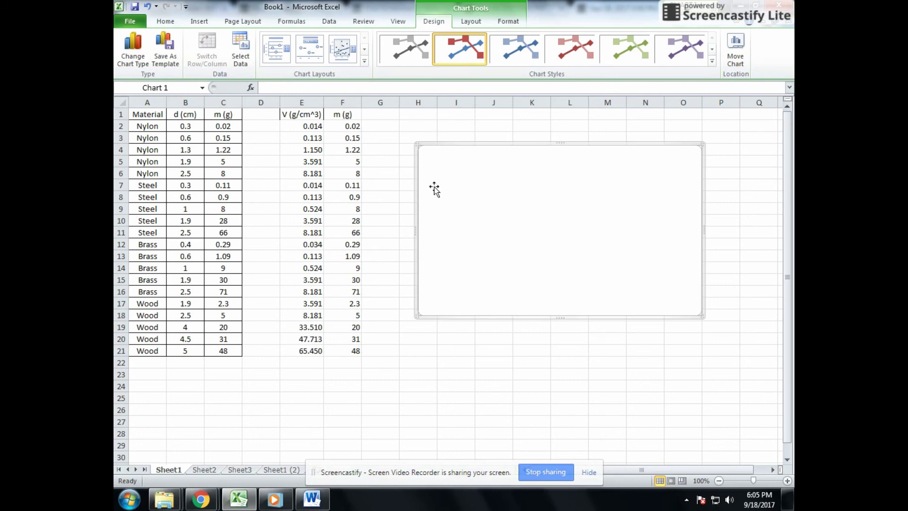
Add a data series named Nylon to the chart, with the volumes in E2:E6 as its X values
{"action": "right_click", "coordinate": [515, 200]}
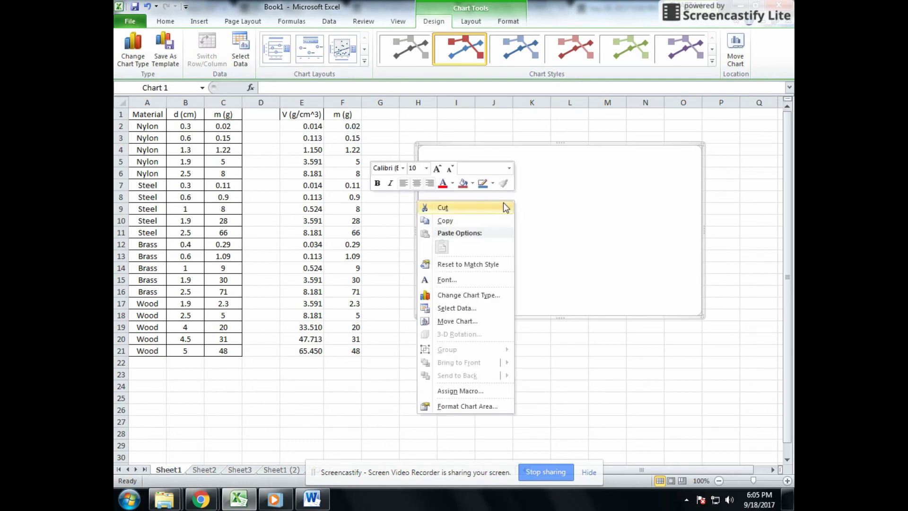
{"action": "left_click", "coordinate": [476, 308]}
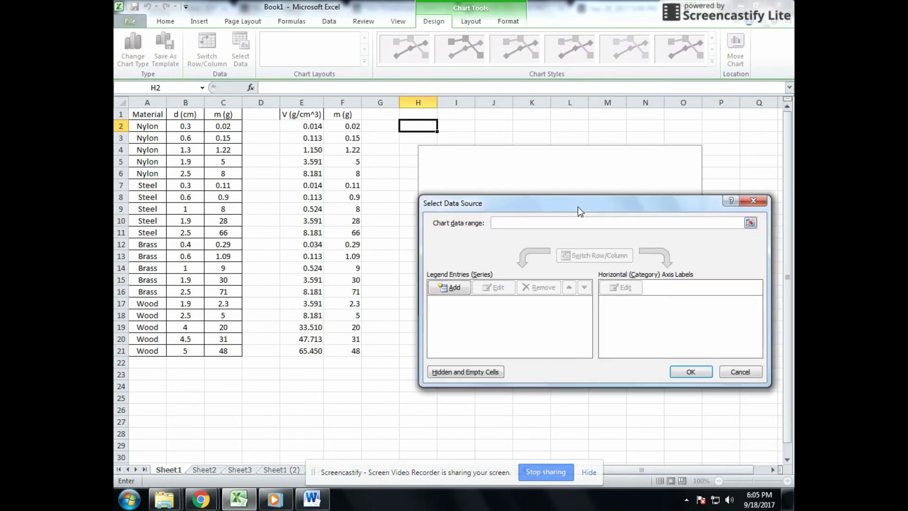
{"action": "left_click", "coordinate": [454, 288]}
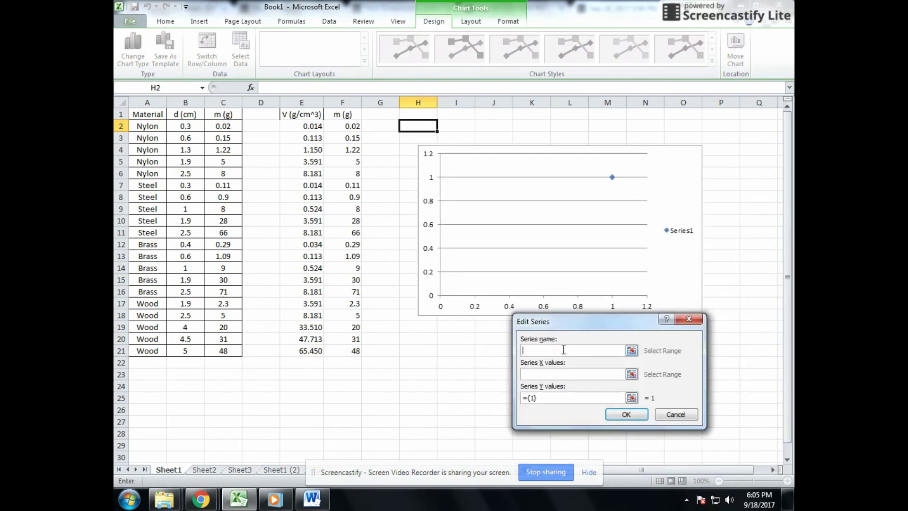
{"action": "type", "text": "Nylon"}
{"action": "left_click", "coordinate": [632, 374]}
{"action": "left_click", "coordinate": [632, 374]}
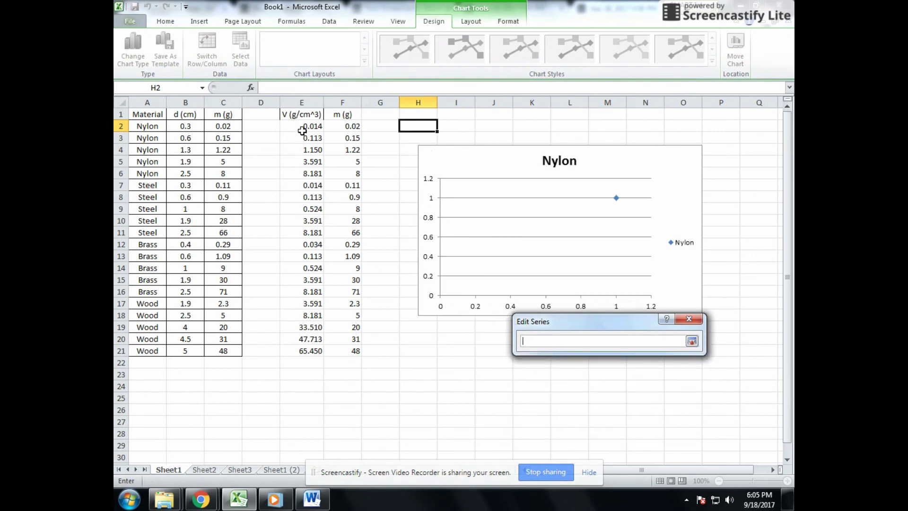
{"action": "left_click_drag", "start_coordinate": [300, 126], "coordinate": [297, 177]}
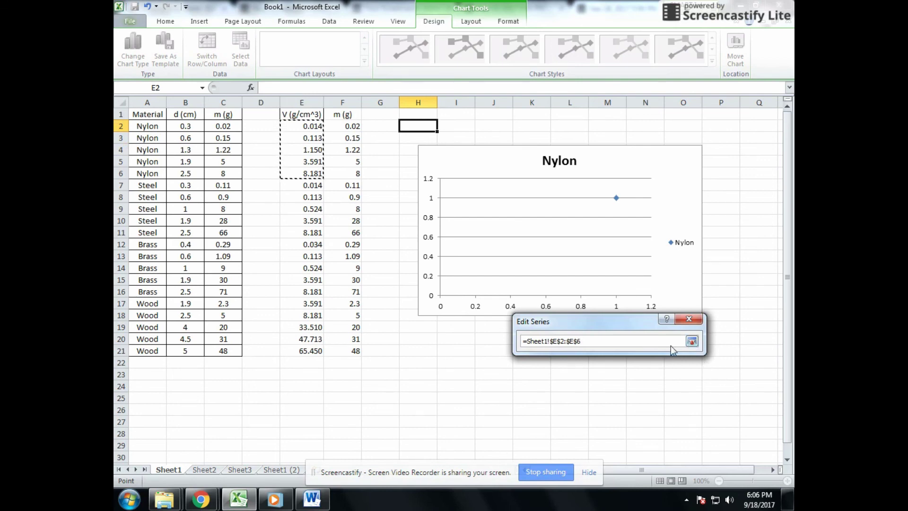
{"action": "left_click", "coordinate": [692, 341]}
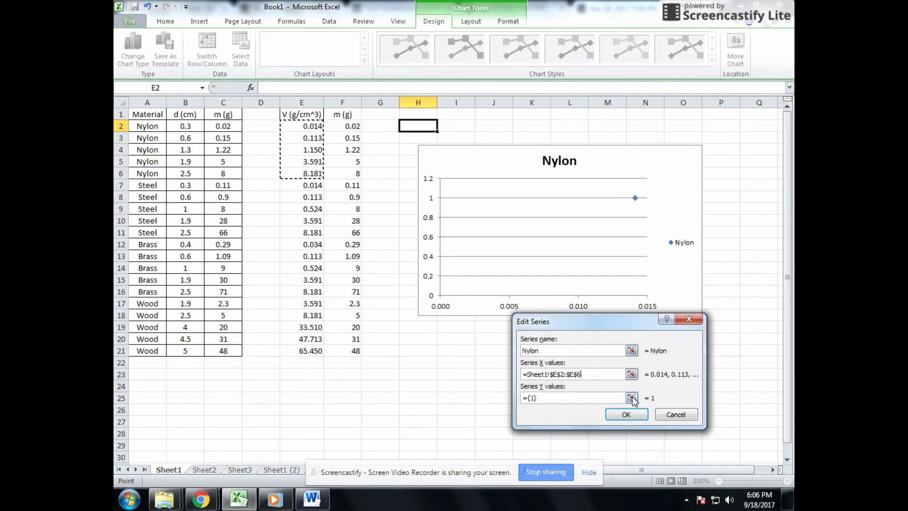
Set the Nylon series' Y values to the masses in F2:F6 and accept the series
{"action": "left_click", "coordinate": [632, 397]}
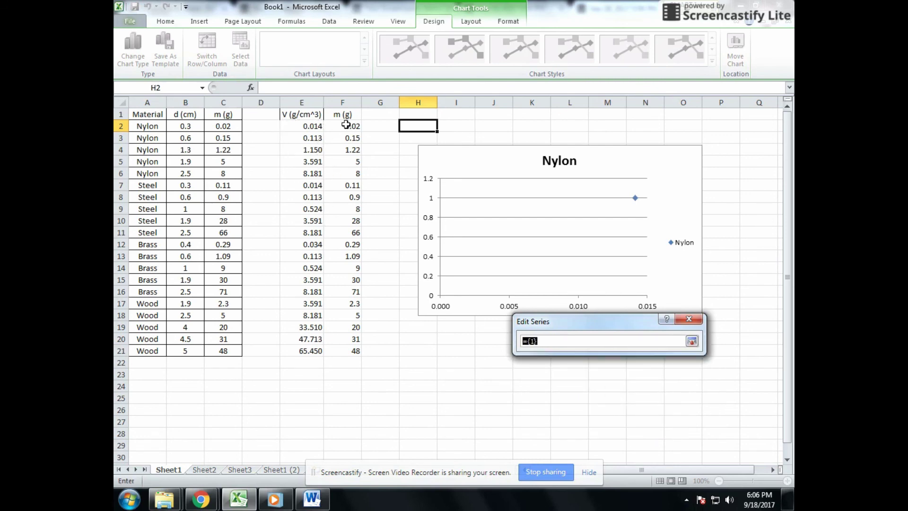
{"action": "left_click_drag", "start_coordinate": [346, 126], "coordinate": [346, 173]}
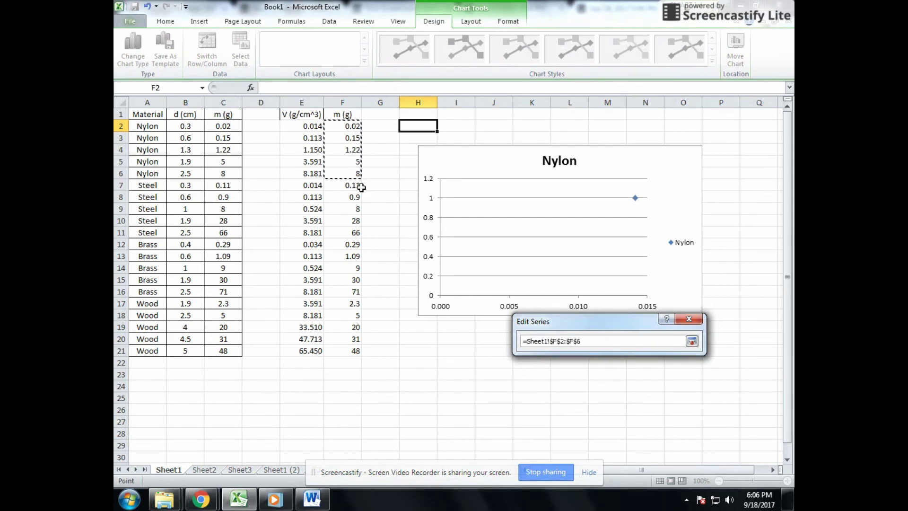
{"action": "left_click", "coordinate": [691, 342]}
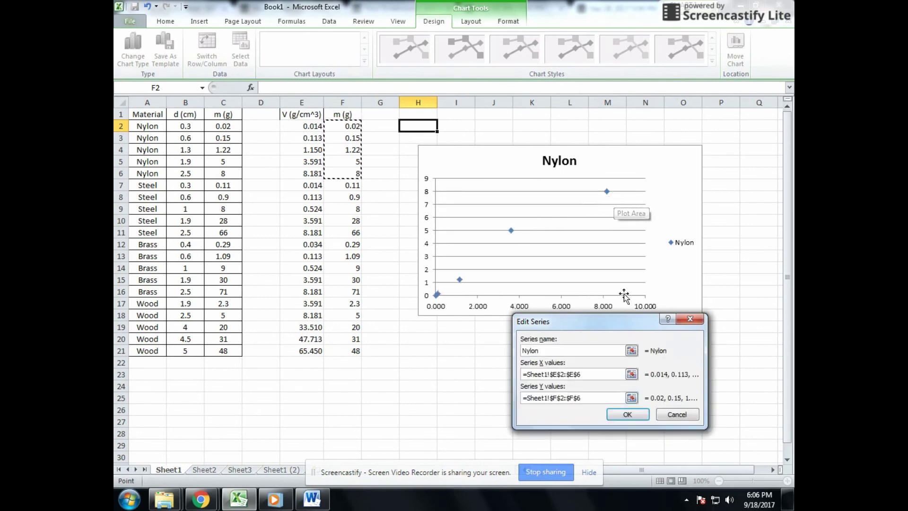
{"action": "left_click", "coordinate": [640, 416]}
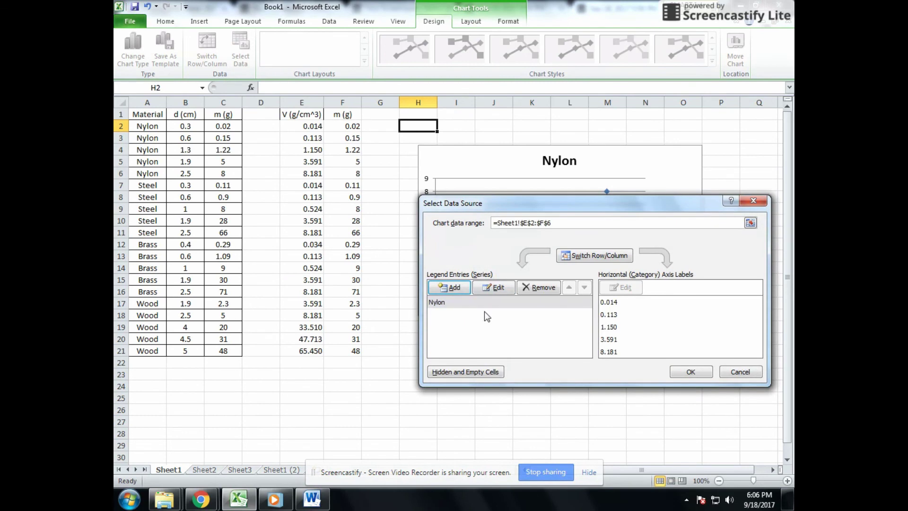
Add a second data series named Steel, with the volumes in E7:E11 as its X values
{"action": "left_click", "coordinate": [454, 288]}
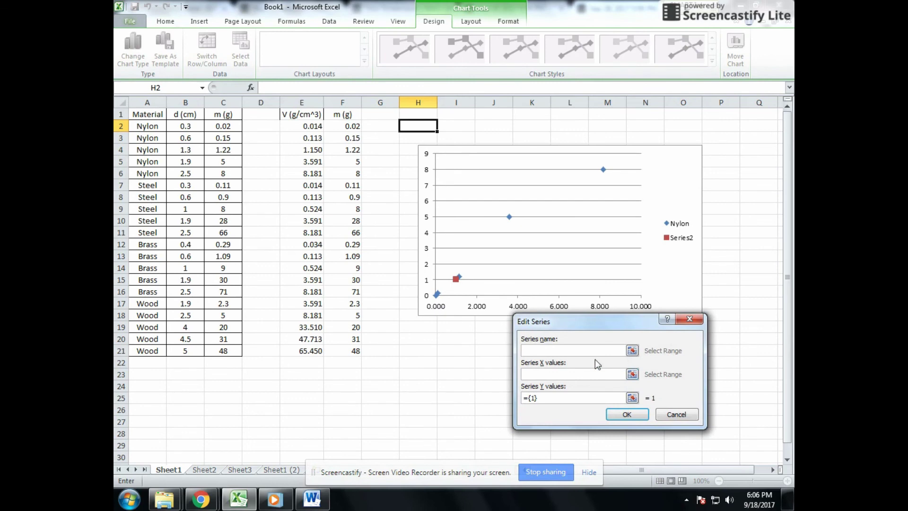
{"action": "type", "text": "Steel"}
{"action": "left_click", "coordinate": [632, 374]}
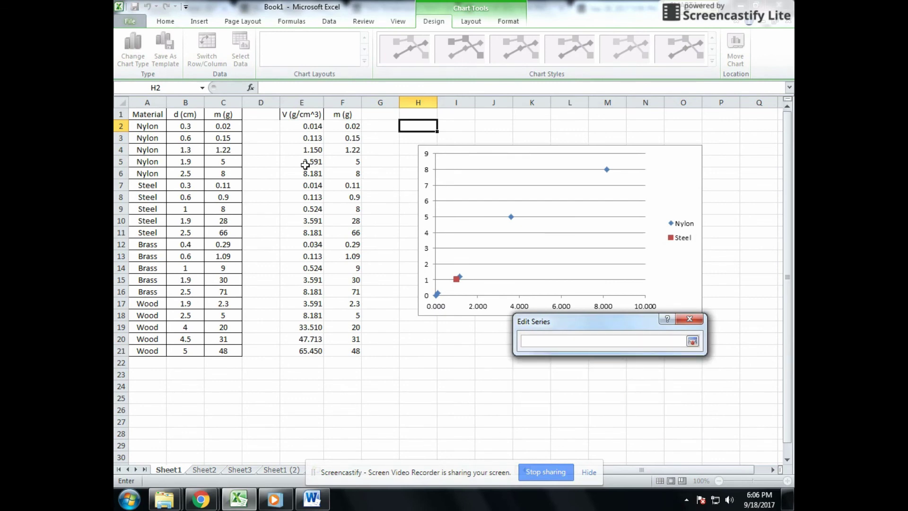
{"action": "left_click", "coordinate": [299, 186]}
{"action": "left_click_drag", "start_coordinate": [300, 185], "coordinate": [299, 234]}
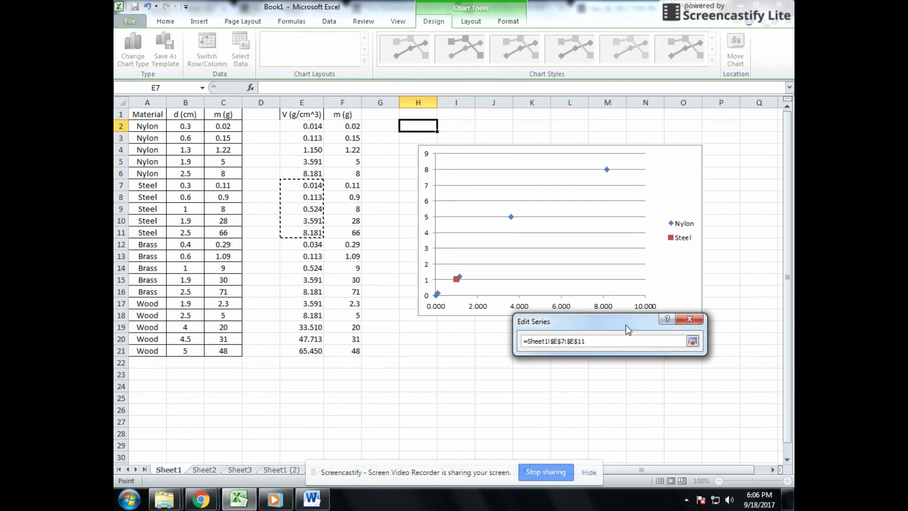
{"action": "left_click", "coordinate": [692, 342]}
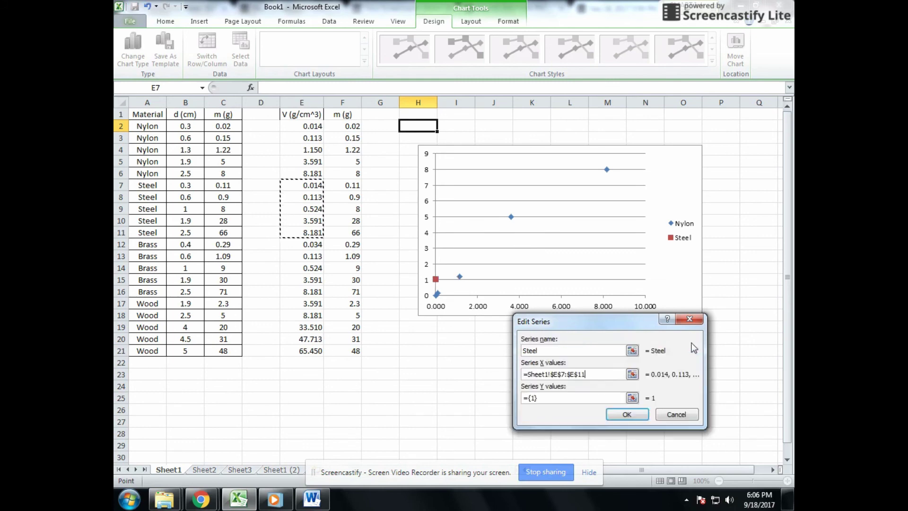
Set the Steel series' Y values to the masses in F7:F11 and accept the series
{"action": "left_click", "coordinate": [634, 399]}
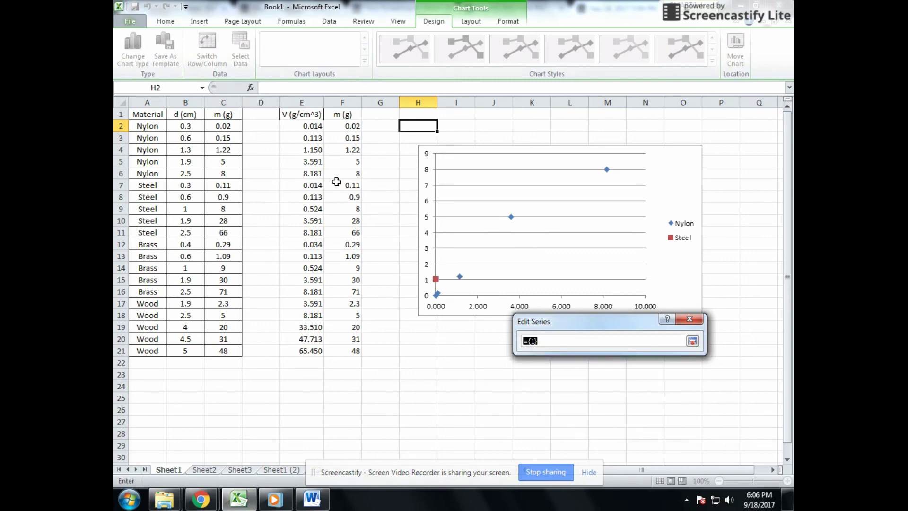
{"action": "left_click_drag", "start_coordinate": [337, 184], "coordinate": [336, 232]}
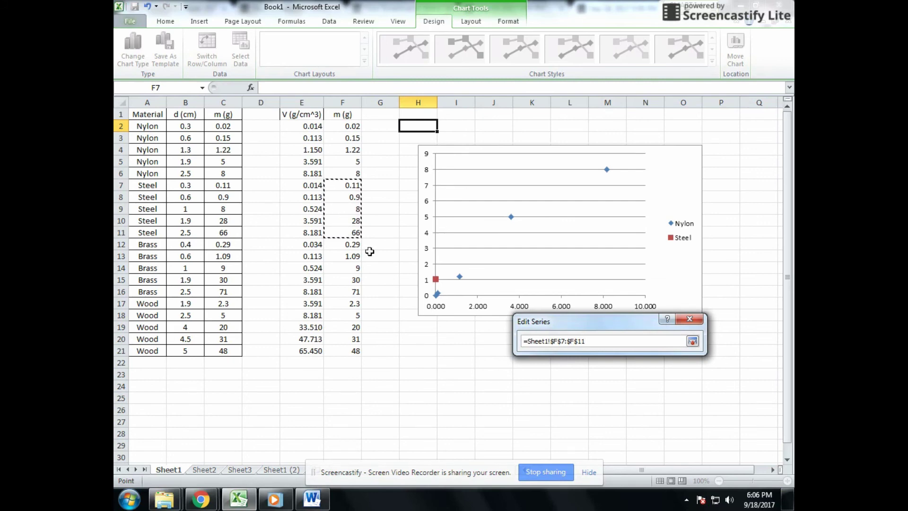
{"action": "left_click", "coordinate": [693, 341]}
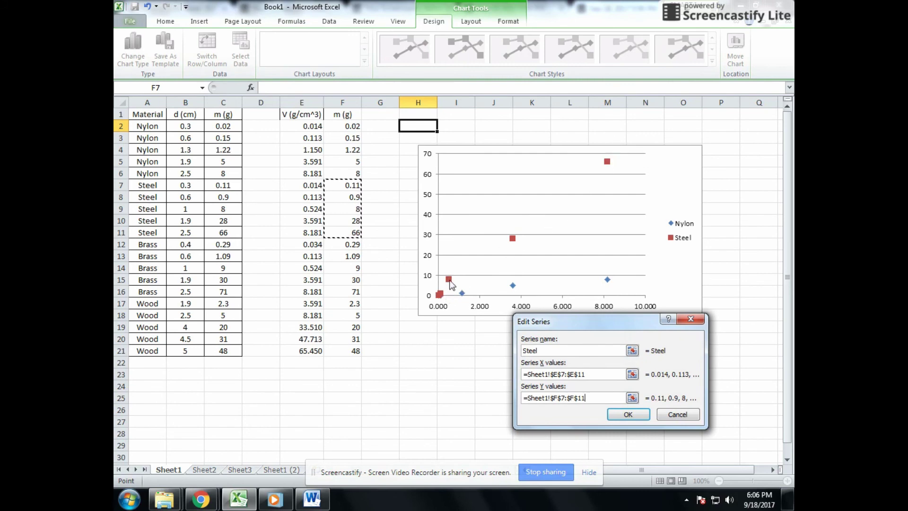
{"action": "left_click", "coordinate": [629, 415]}
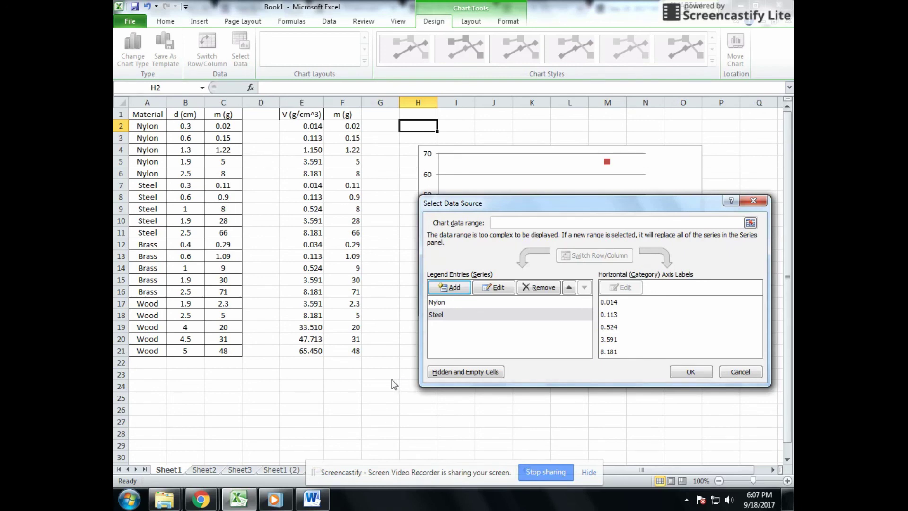
Add a third data series named Brass, with the volumes in E12:E16 as its X values
{"action": "left_click", "coordinate": [456, 287]}
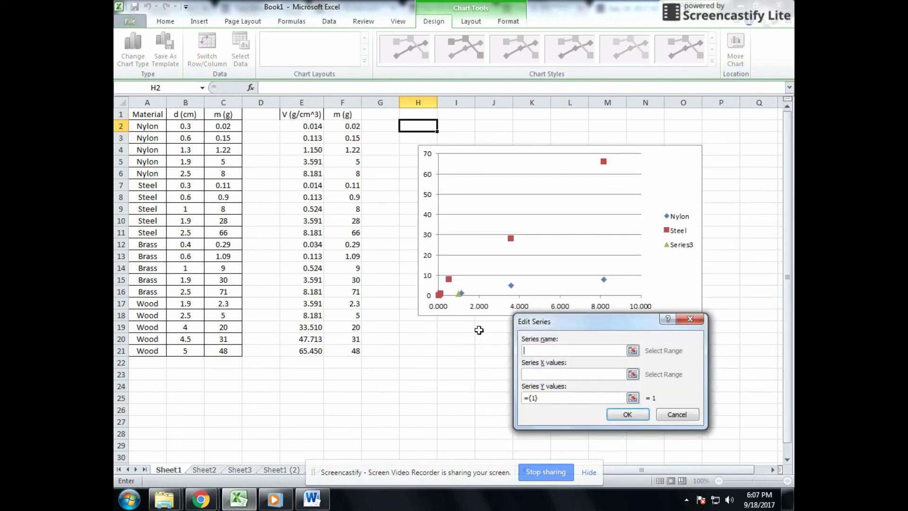
{"action": "left_click", "coordinate": [633, 374]}
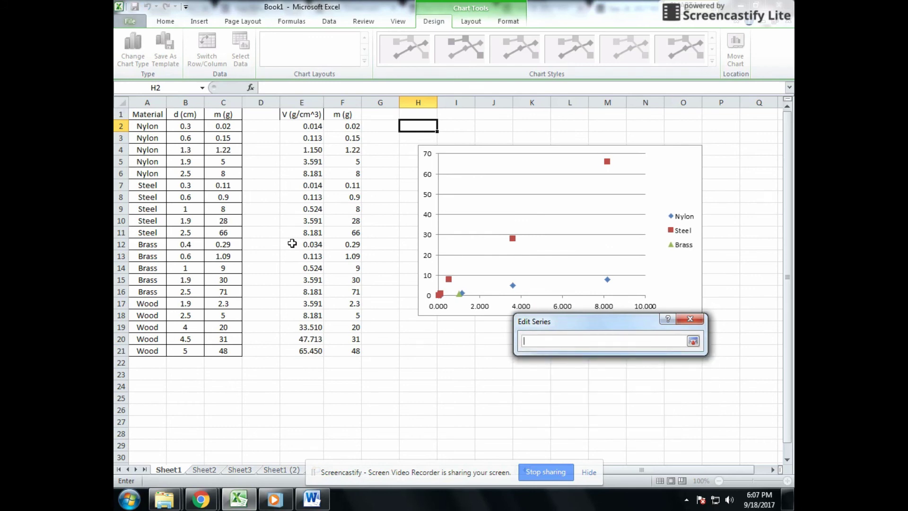
{"action": "left_click_drag", "start_coordinate": [289, 243], "coordinate": [293, 290]}
{"action": "left_click", "coordinate": [695, 342]}
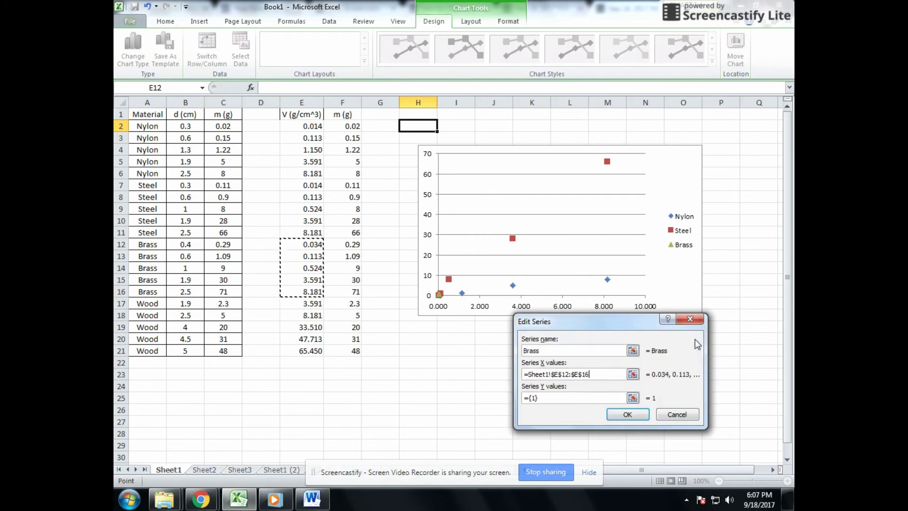
Set the Brass series' Y values to the masses in F12:F16 and accept the series
{"action": "left_click", "coordinate": [633, 398]}
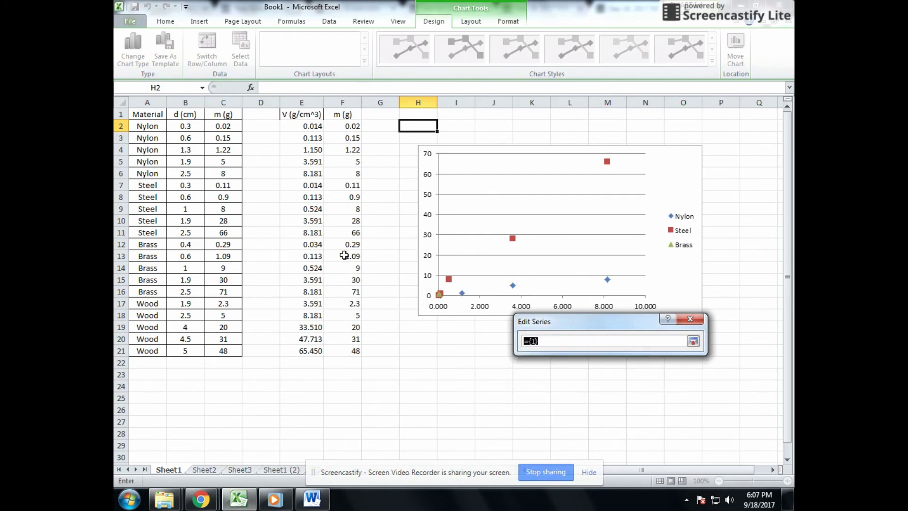
{"action": "left_click_drag", "start_coordinate": [344, 255], "coordinate": [341, 297]}
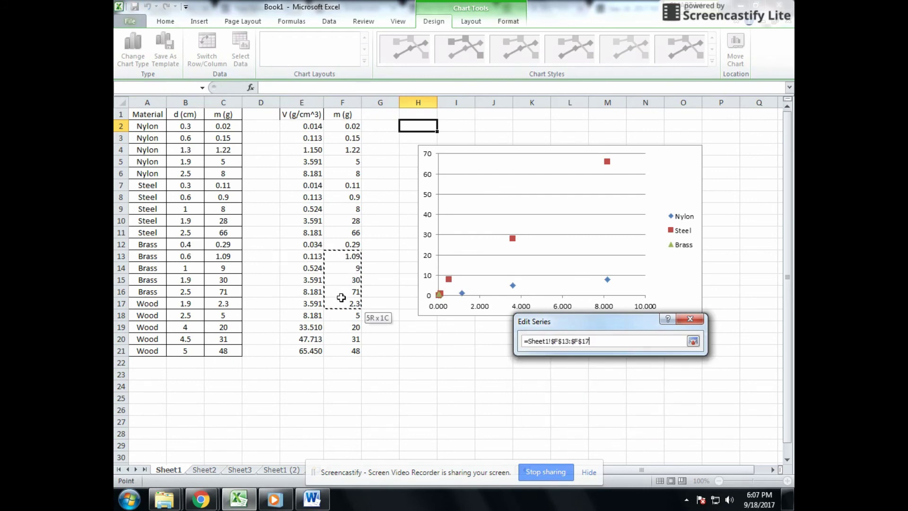
{"action": "left_click_drag", "start_coordinate": [341, 245], "coordinate": [346, 303]}
{"action": "left_click_drag", "start_coordinate": [345, 298], "coordinate": [345, 292]}
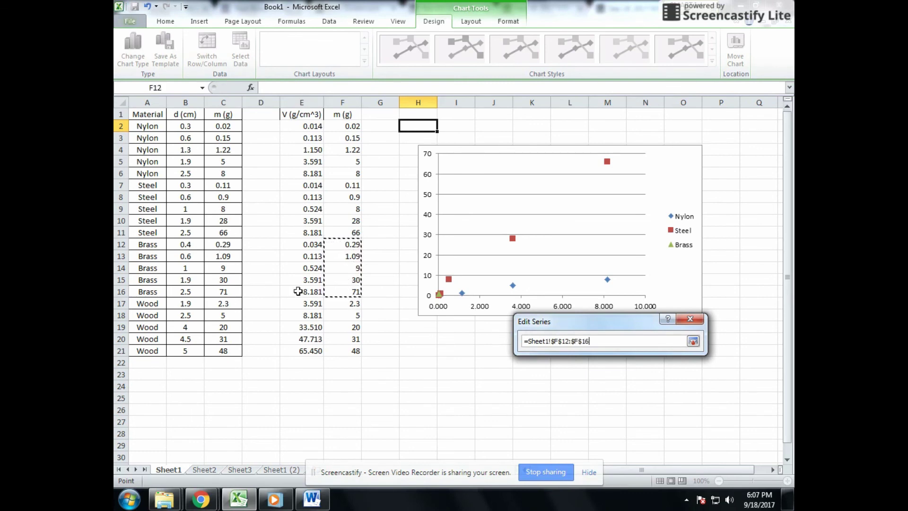
{"action": "left_click", "coordinate": [693, 341]}
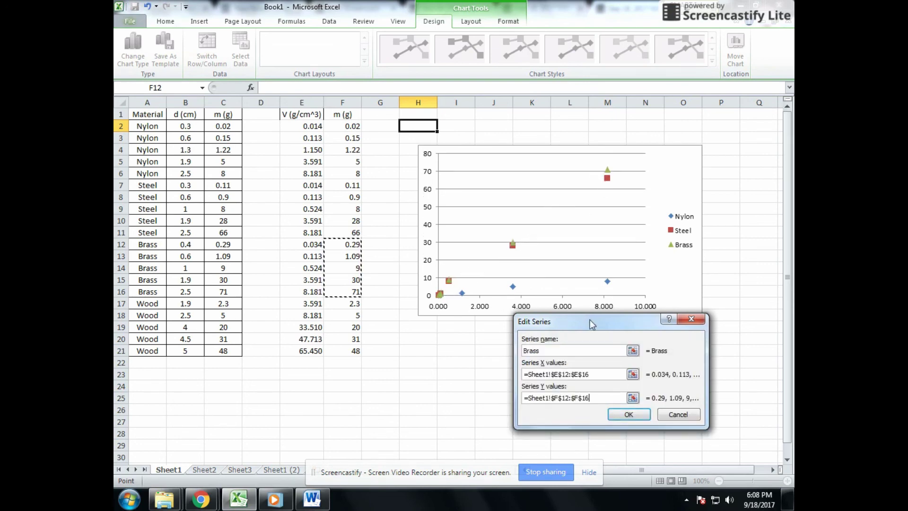
{"action": "left_click", "coordinate": [633, 414]}
Add a fourth data series named Wood, with the volumes in E17:E21 as its X values
{"action": "left_click", "coordinate": [449, 287]}
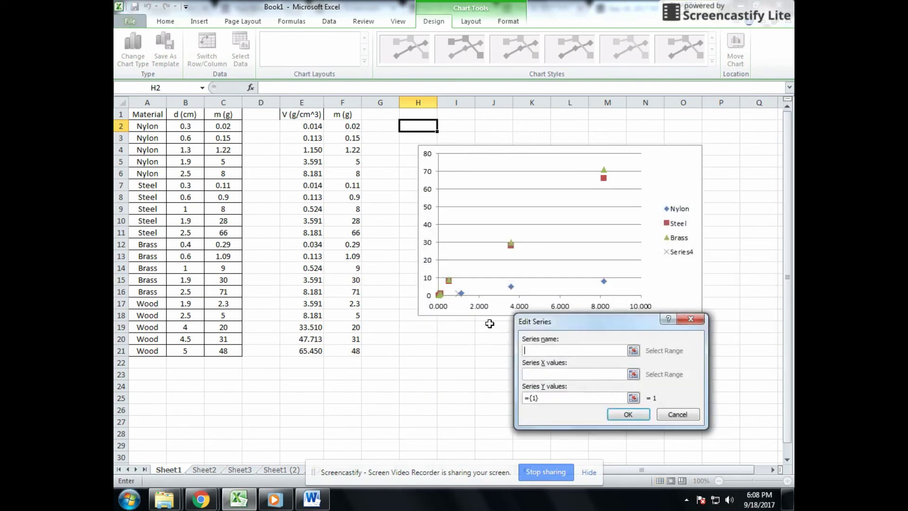
{"action": "type", "text": "Wood"}
{"action": "left_click", "coordinate": [633, 374]}
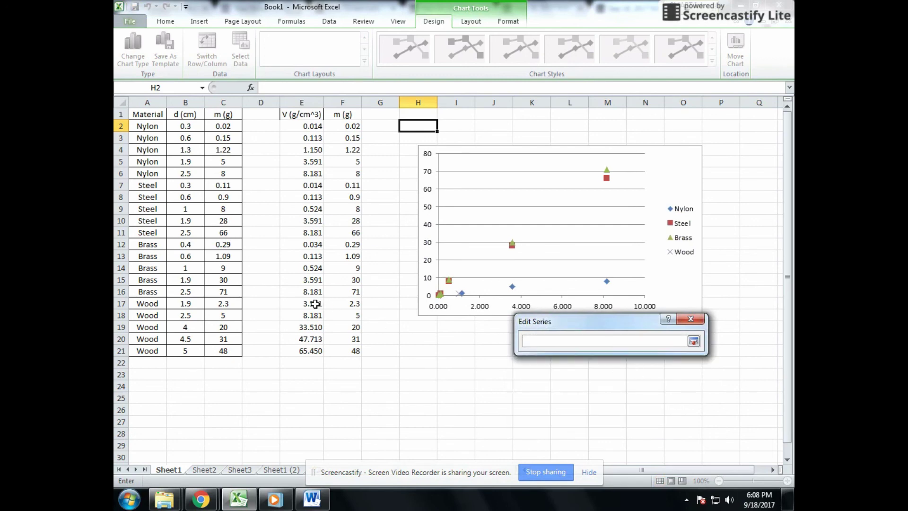
{"action": "left_click_drag", "start_coordinate": [315, 304], "coordinate": [311, 350]}
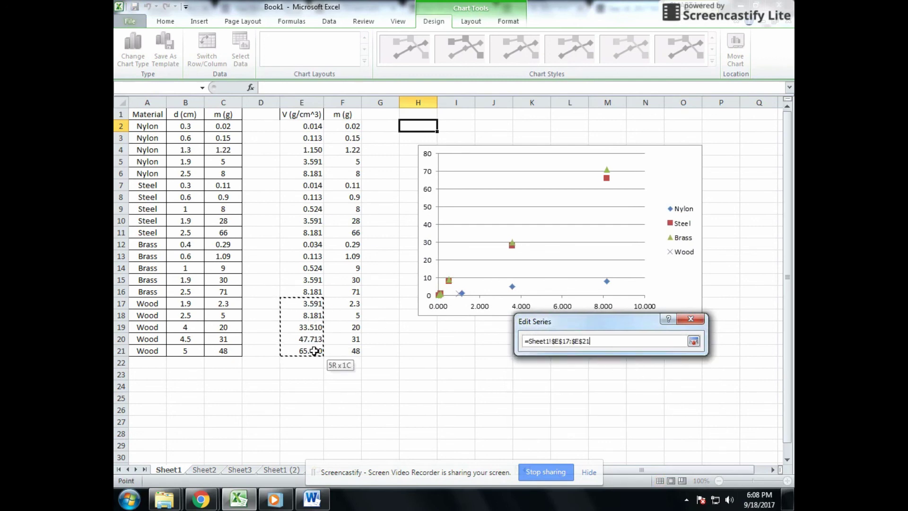
{"action": "left_click", "coordinate": [693, 341]}
Set the Wood series' Y values to the masses in F17:F21 and accept the series and the chart's data source
{"action": "left_click", "coordinate": [637, 400]}
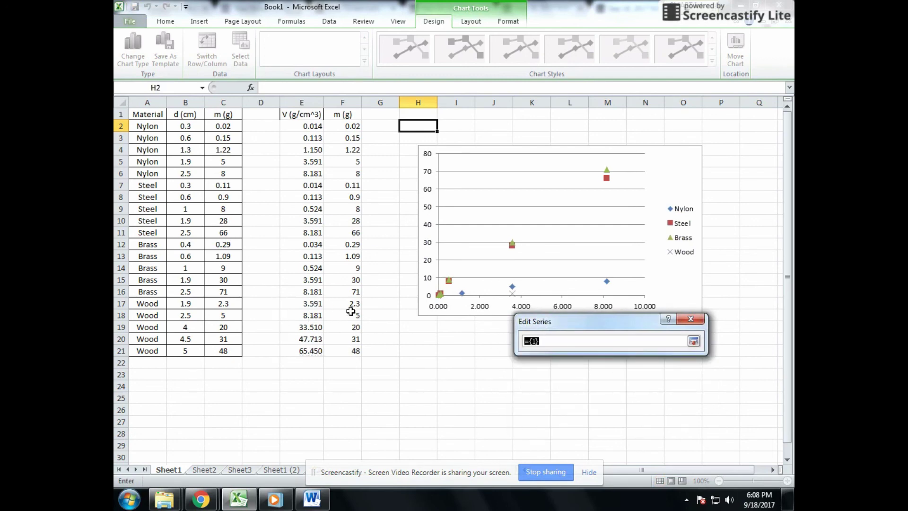
{"action": "left_click_drag", "start_coordinate": [350, 304], "coordinate": [353, 351]}
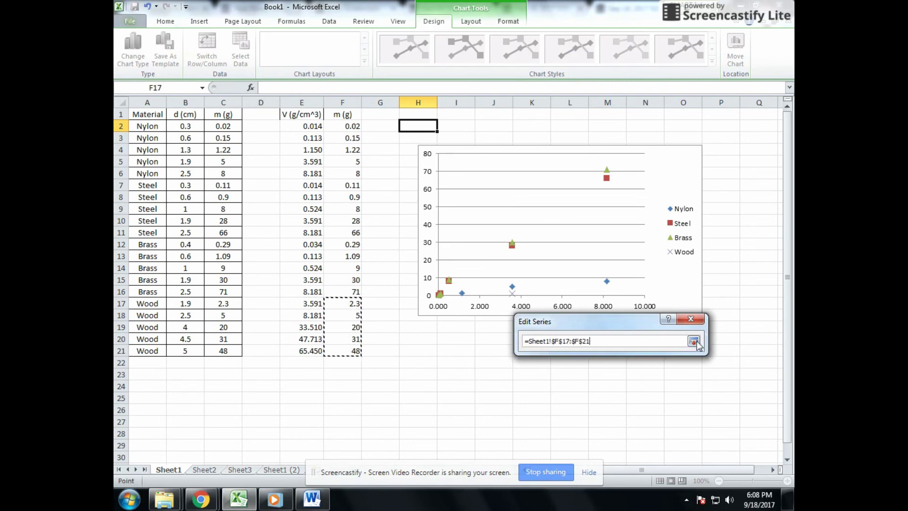
{"action": "left_click", "coordinate": [694, 341]}
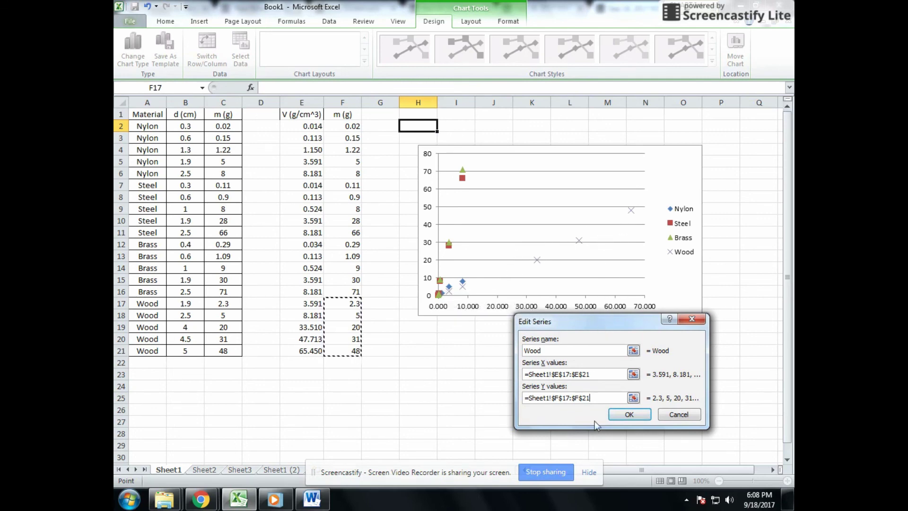
{"action": "left_click", "coordinate": [636, 415]}
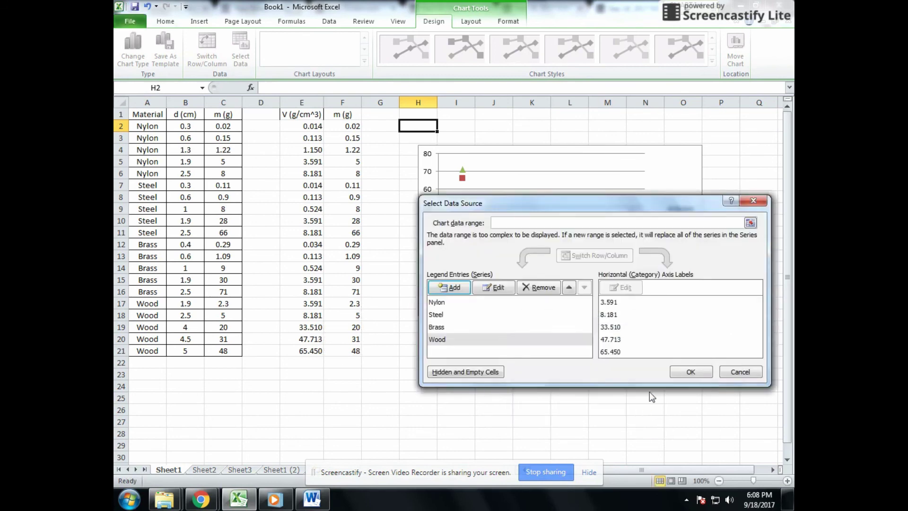
{"action": "left_click", "coordinate": [690, 372]}
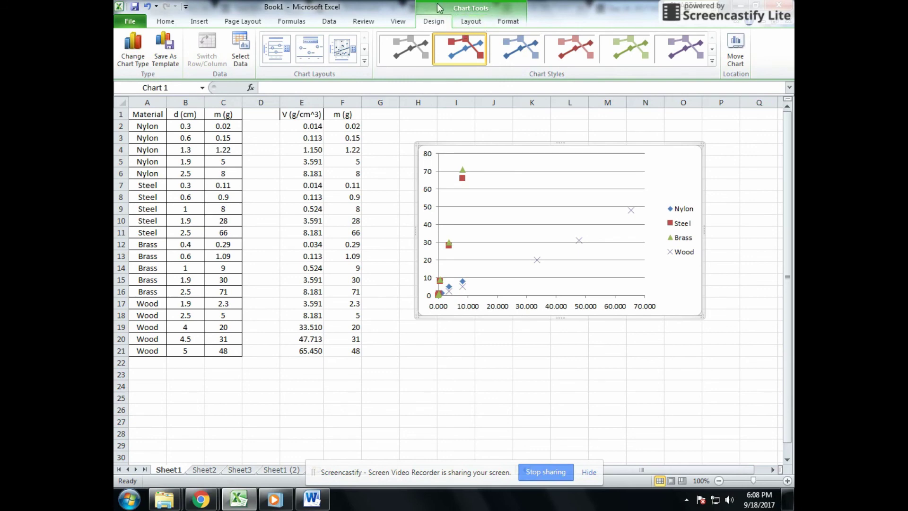
Add a title above the scatter chart reading "Mass vs Volume"
{"action": "left_click", "coordinate": [506, 21]}
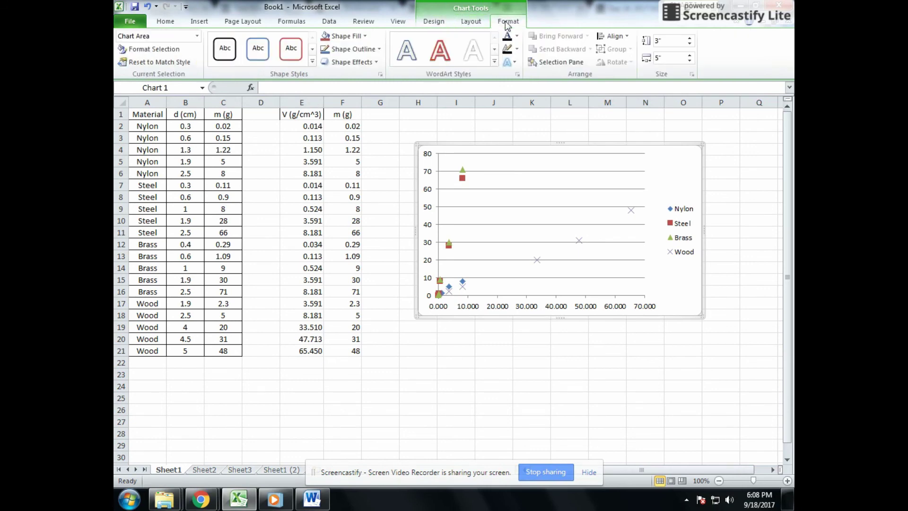
{"action": "left_click", "coordinate": [479, 21]}
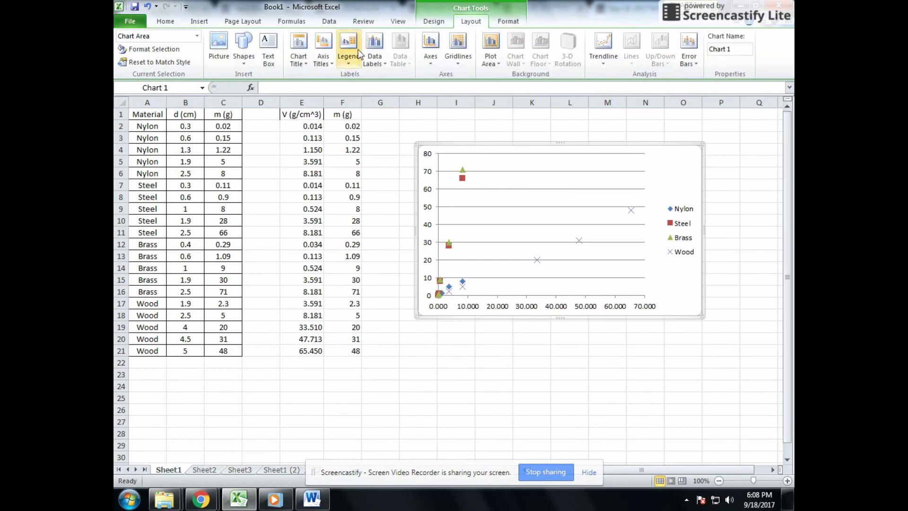
{"action": "left_click", "coordinate": [299, 54]}
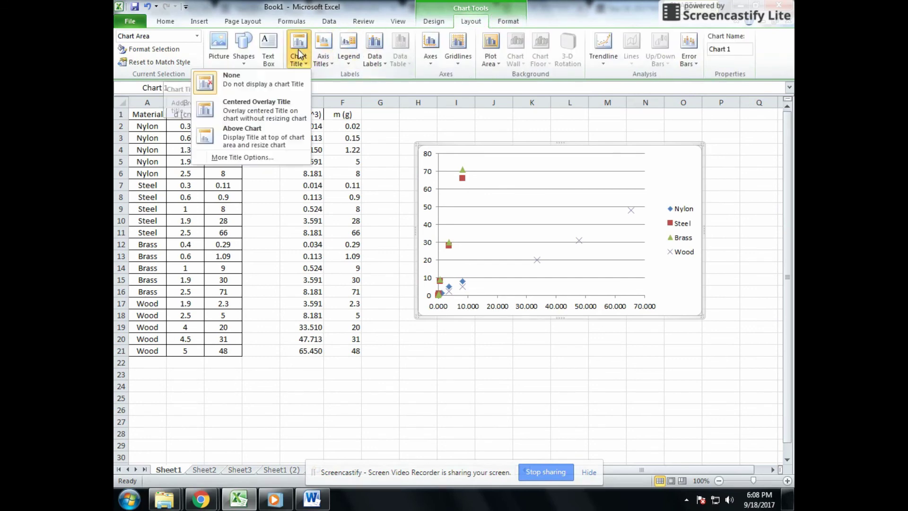
{"action": "left_click", "coordinate": [259, 131]}
{"action": "left_click_drag", "start_coordinate": [529, 161], "coordinate": [591, 161]}
{"action": "type", "text": "Mass"}
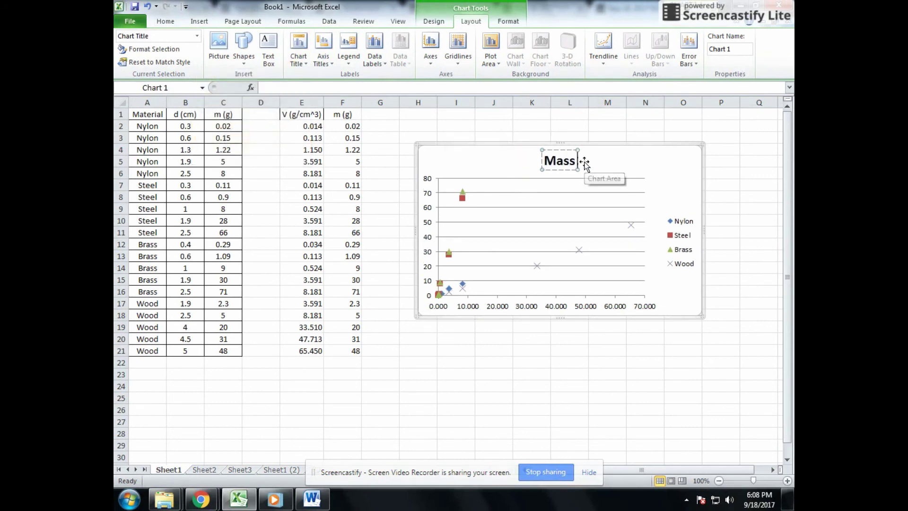
{"action": "type", "text": " vs Volume"}
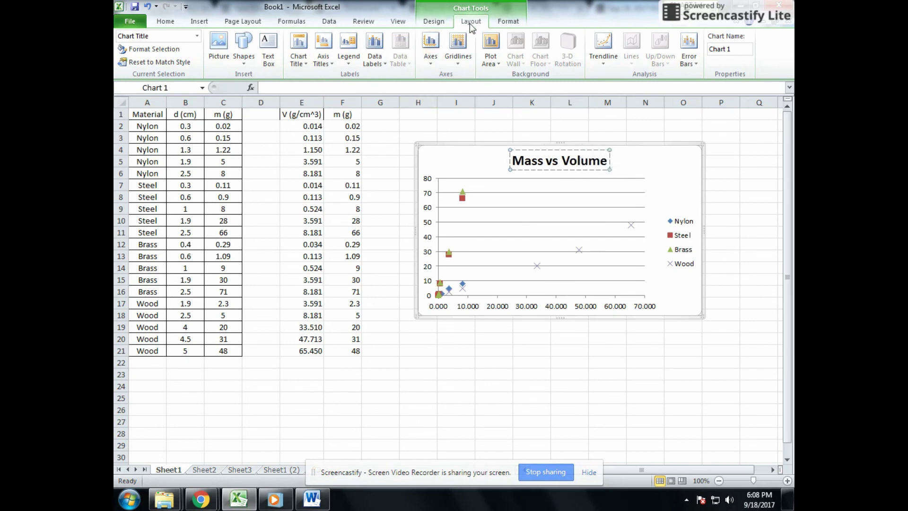
{"action": "left_click", "coordinate": [429, 51]}
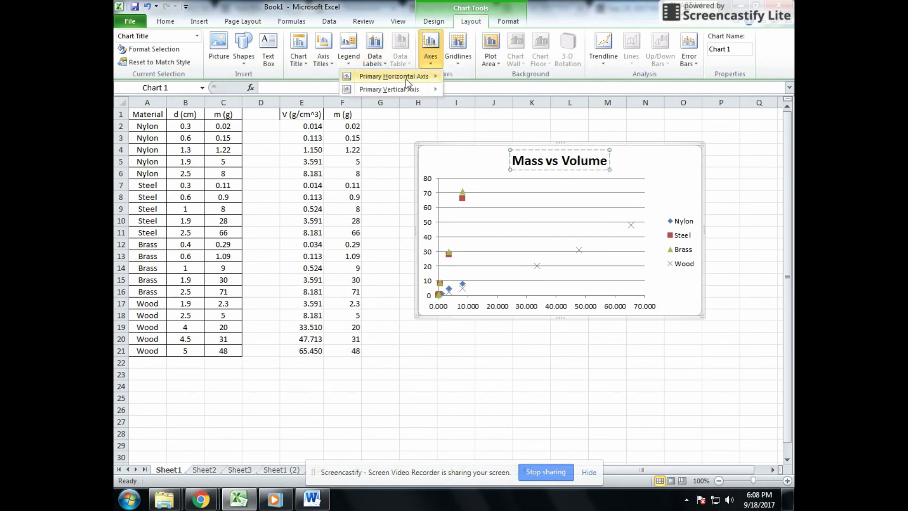
{"action": "mouse_move", "coordinate": [406, 77]}
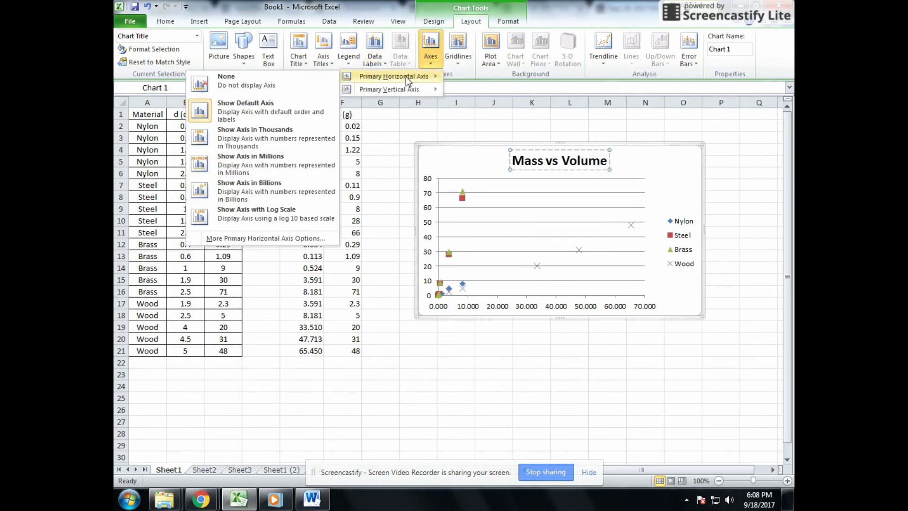
{"action": "left_click", "coordinate": [265, 117]}
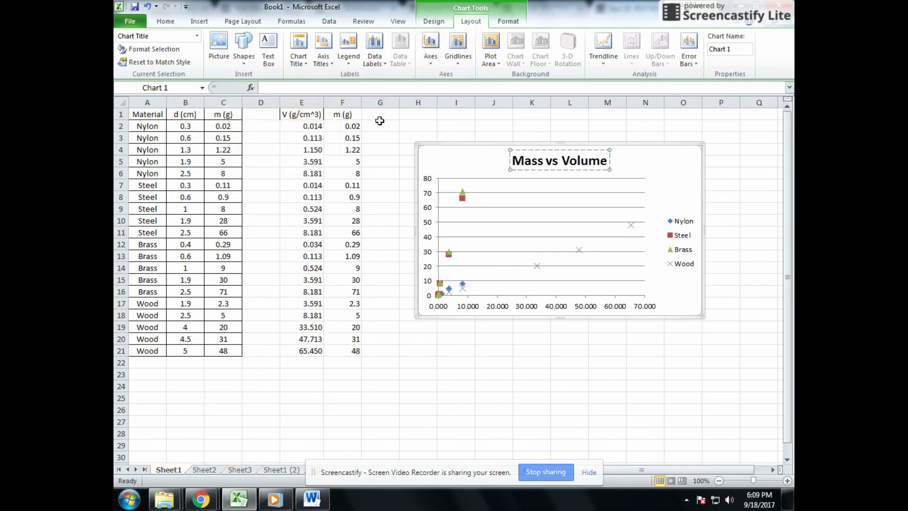
{"action": "key", "text": "ctrl+z"}
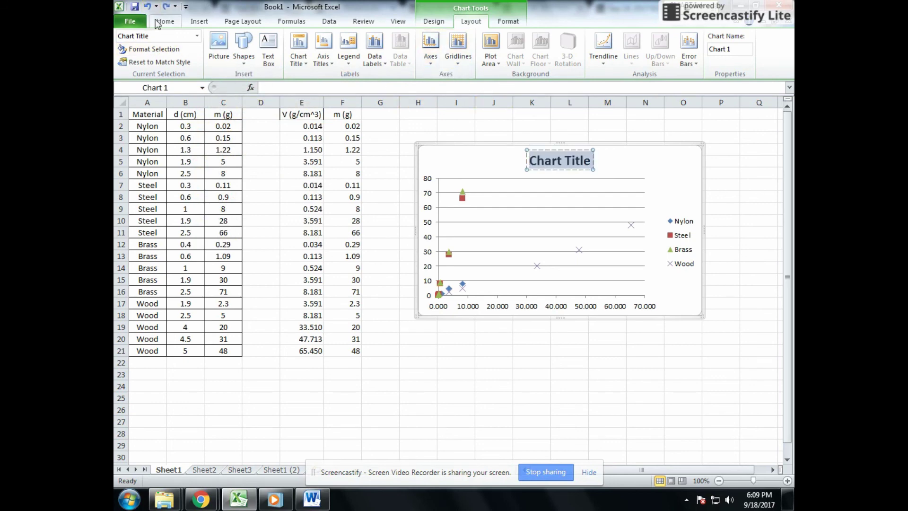
{"action": "left_click", "coordinate": [166, 7]}
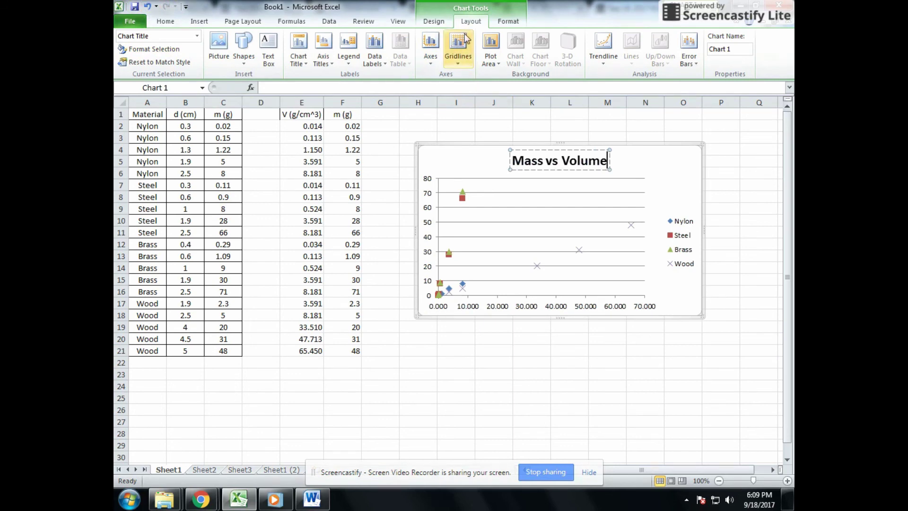
{"action": "left_click", "coordinate": [432, 52]}
{"action": "mouse_move", "coordinate": [412, 81]}
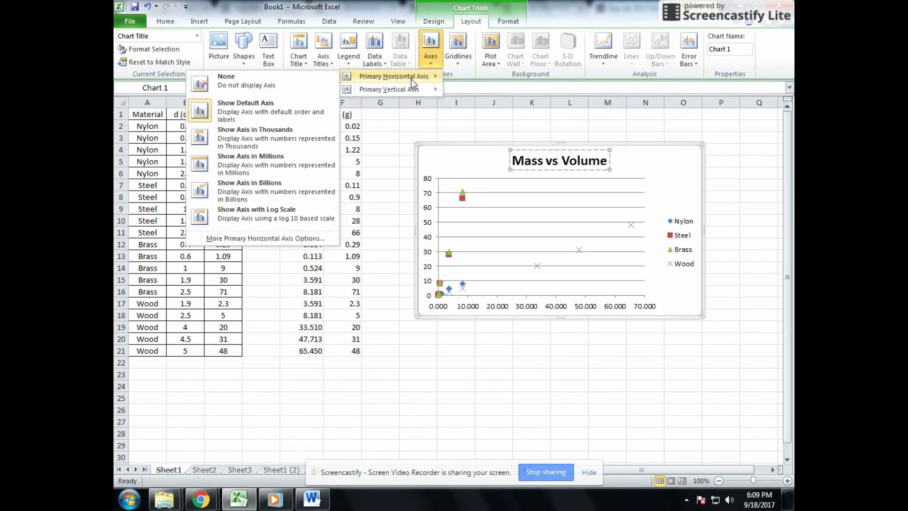
Add a title below the chart's horizontal axis reading "Volume (cm^3)"
{"action": "left_click", "coordinate": [323, 45]}
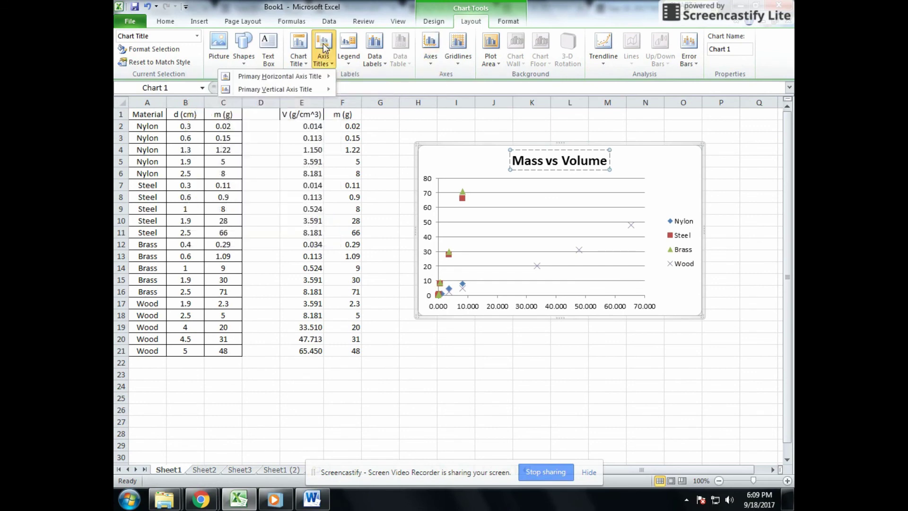
{"action": "mouse_move", "coordinate": [307, 76]}
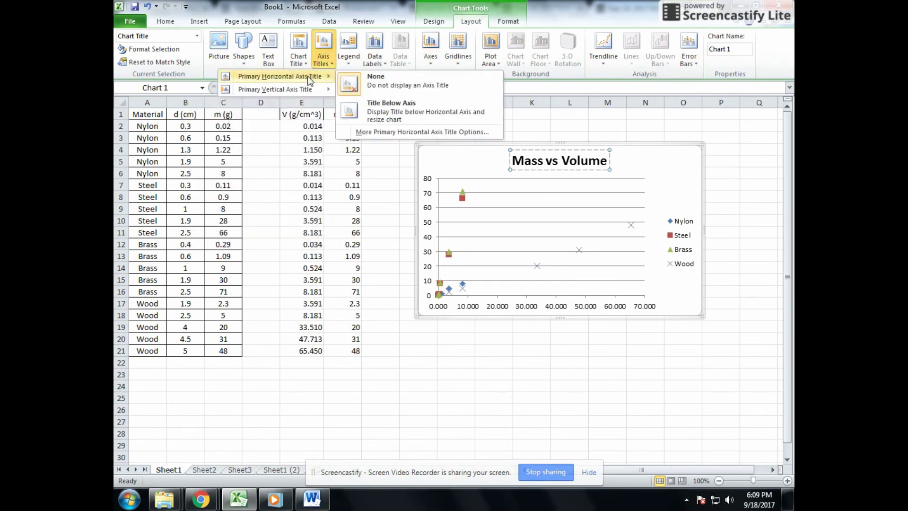
{"action": "left_click", "coordinate": [394, 112]}
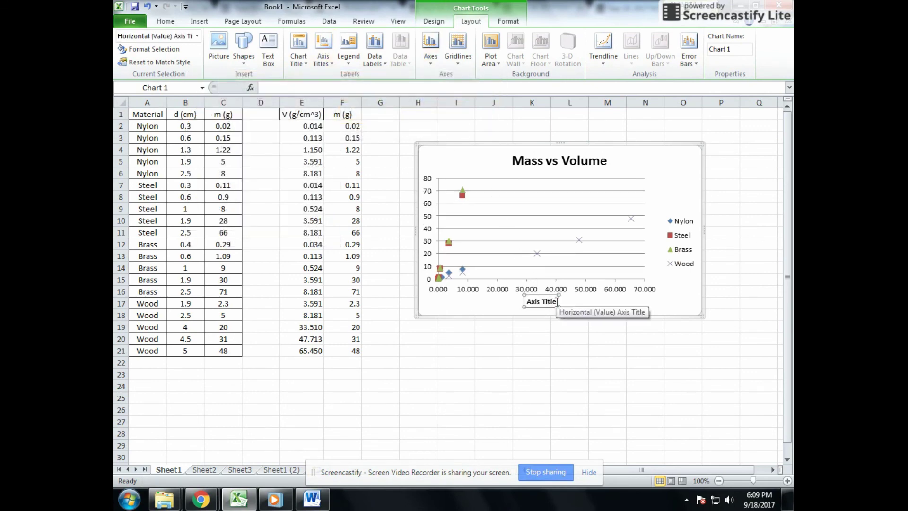
{"action": "left_click_drag", "start_coordinate": [556, 302], "coordinate": [527, 303]}
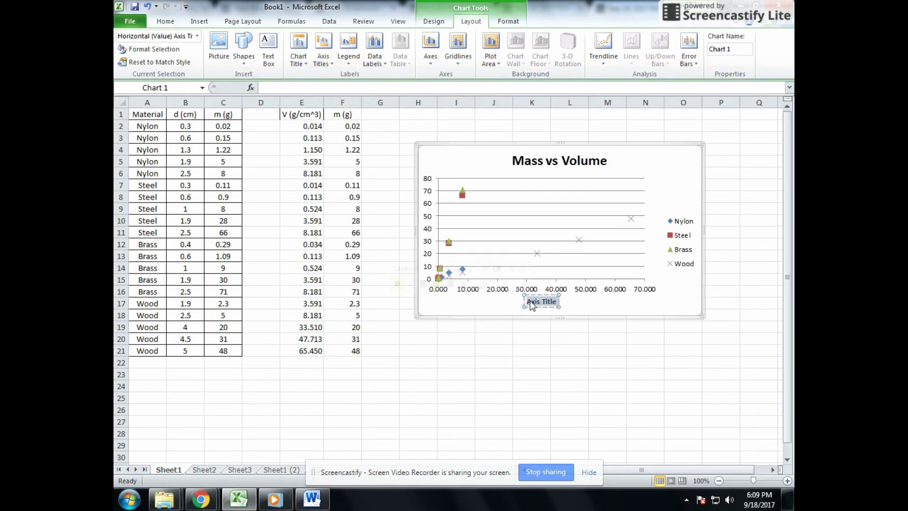
{"action": "type", "text": "Vol"}
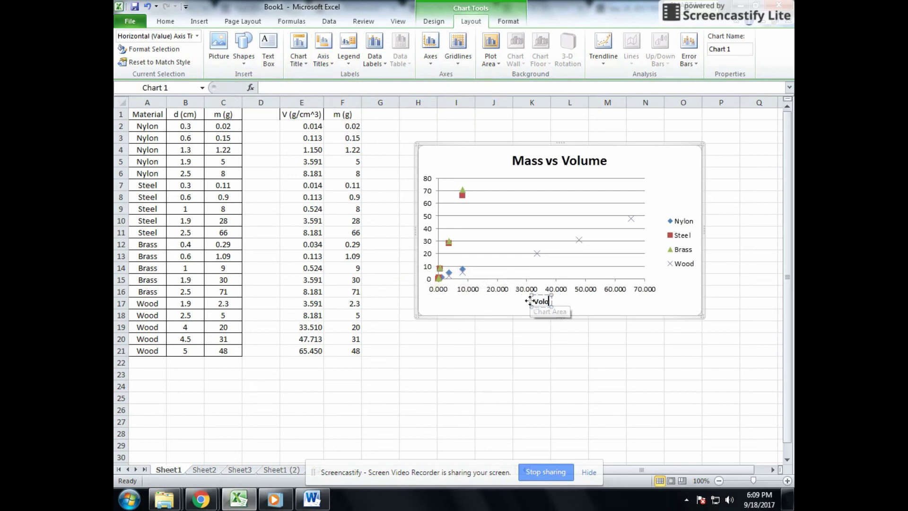
{"action": "type", "text": "um"}
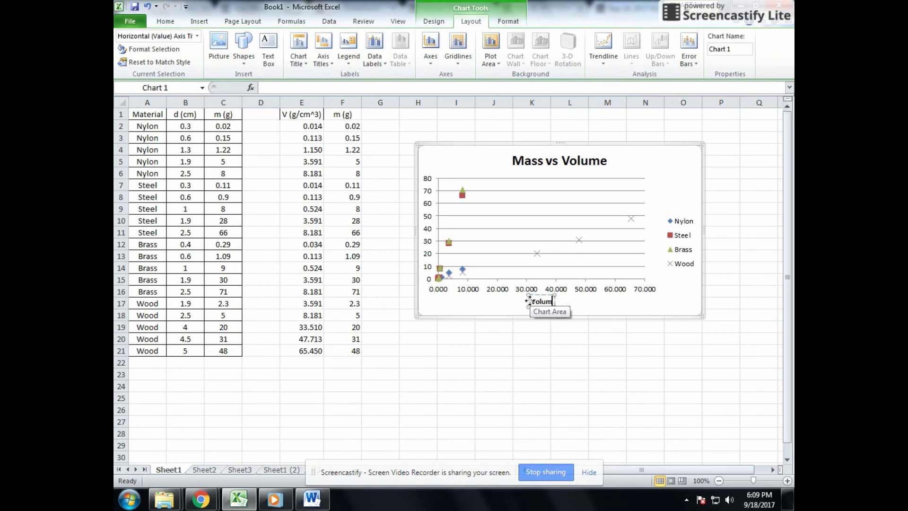
{"action": "type", "text": "e ("}
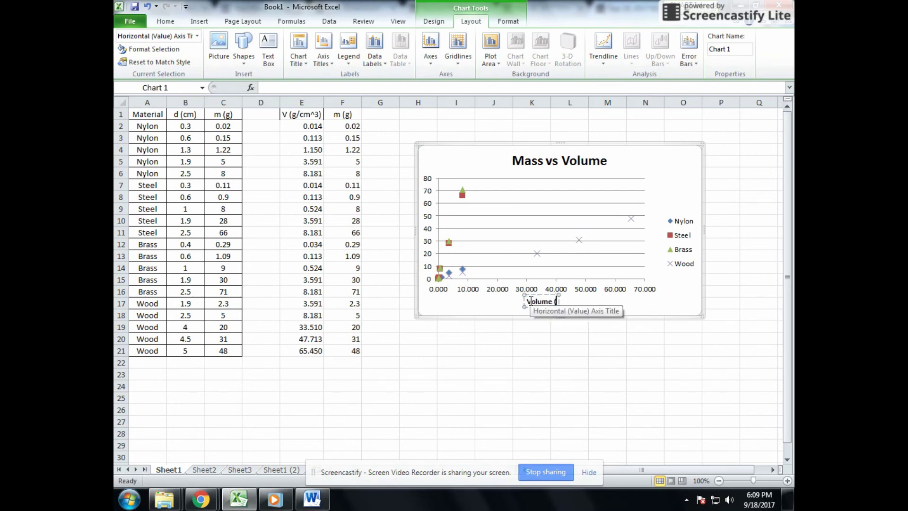
{"action": "type", "text": "cm^3)"}
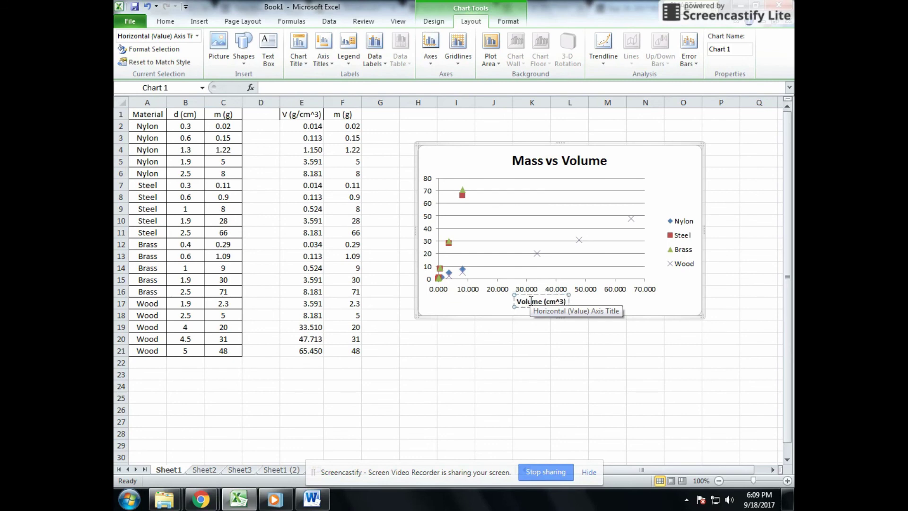
Add a rotated title to the chart's vertical axis reading "Mass (g)"
{"action": "left_click", "coordinate": [323, 49]}
{"action": "mouse_move", "coordinate": [294, 90]}
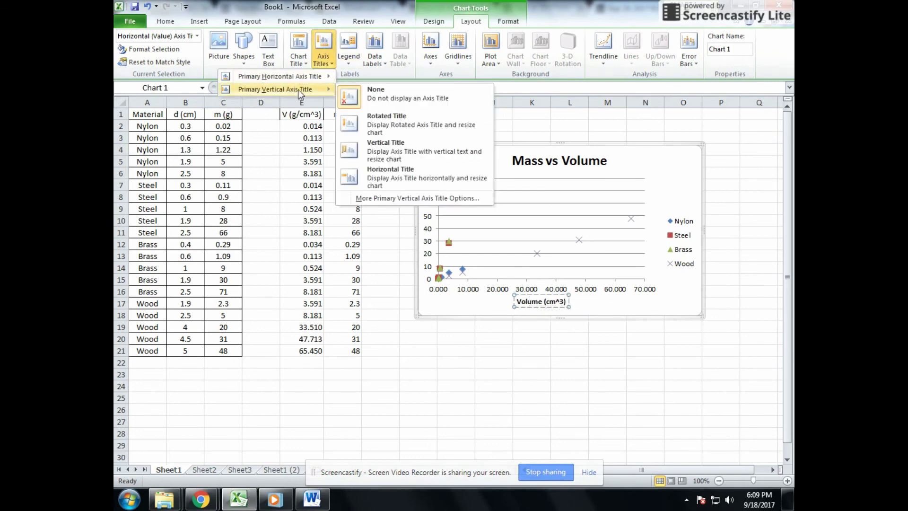
{"action": "left_click", "coordinate": [404, 126]}
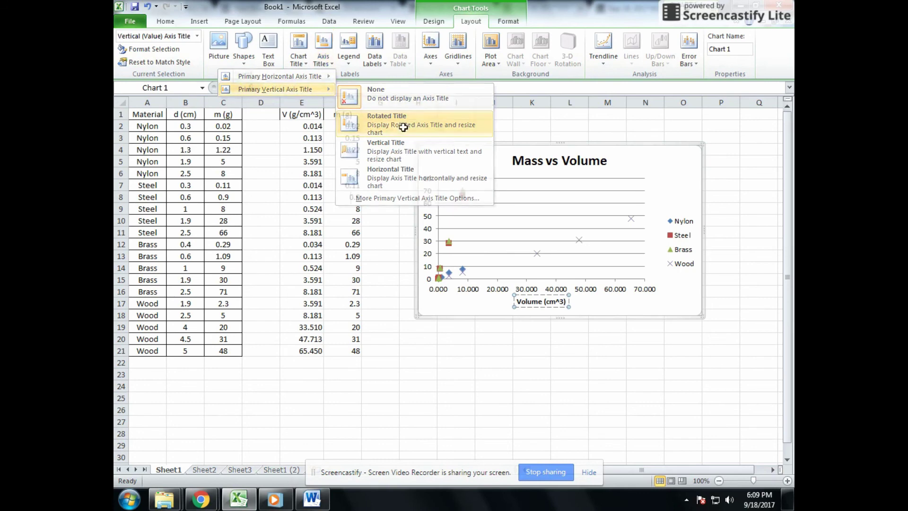
{"action": "left_click_drag", "start_coordinate": [436, 215], "coordinate": [437, 242]}
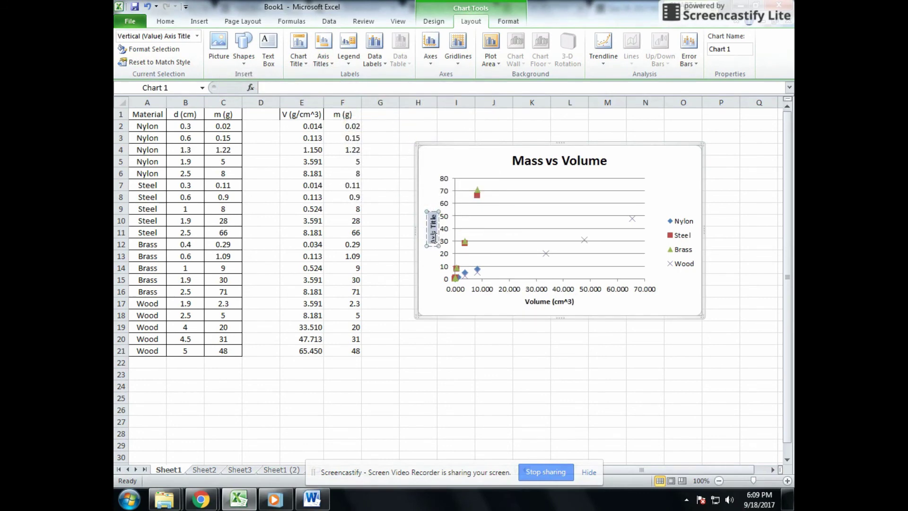
{"action": "type", "text": "Mass (g)"}
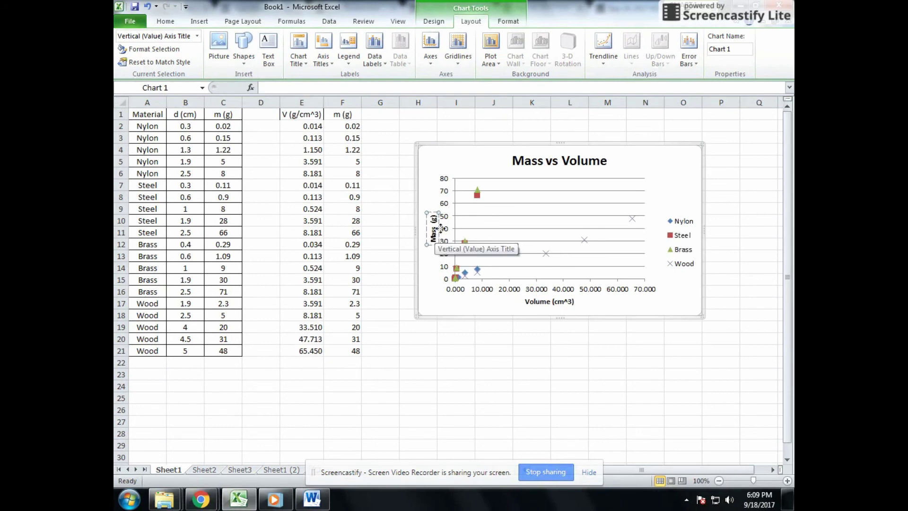
{"action": "left_click", "coordinate": [674, 175]}
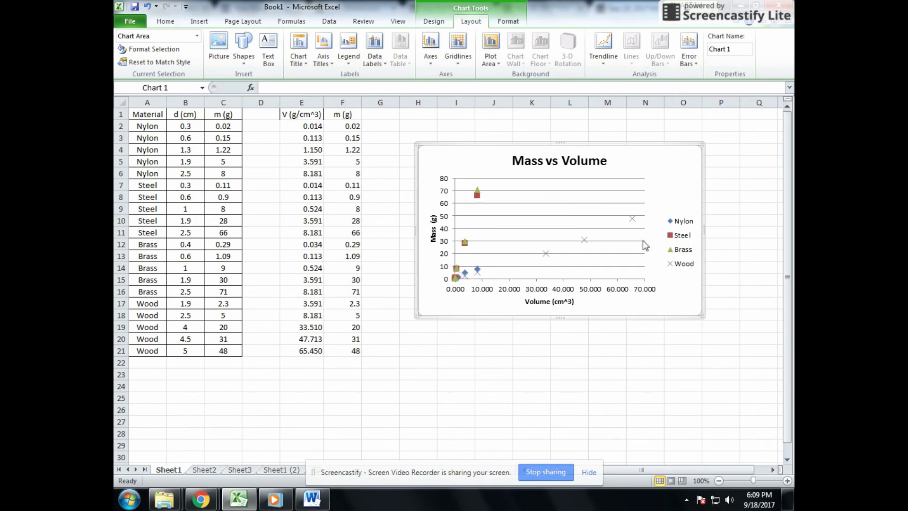
Enlarge the Mass vs Volume chart in both directions so that it extends to about column Q and row 22
{"action": "left_click", "coordinate": [787, 480]}
{"action": "left_click", "coordinate": [787, 480]}
{"action": "left_click", "coordinate": [788, 480]}
{"action": "left_click_drag", "start_coordinate": [685, 470], "coordinate": [711, 470]}
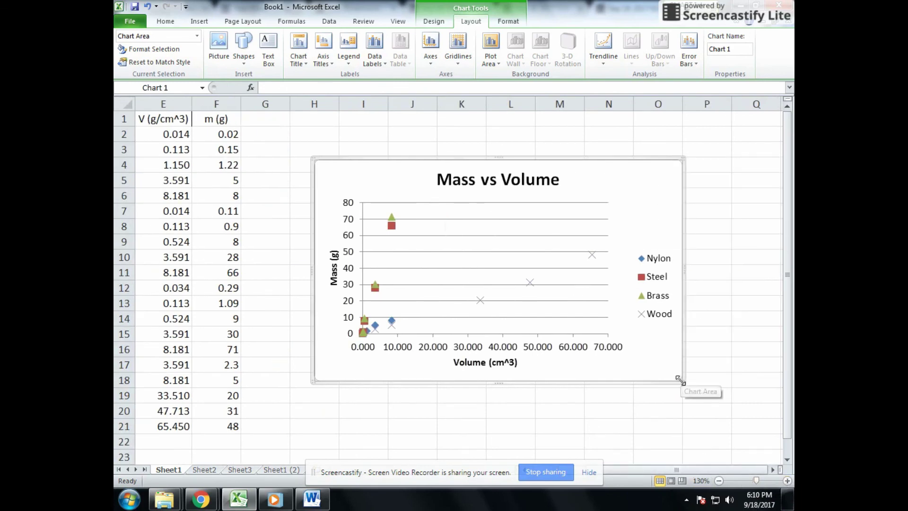
{"action": "left_click_drag", "start_coordinate": [682, 384], "coordinate": [745, 451]}
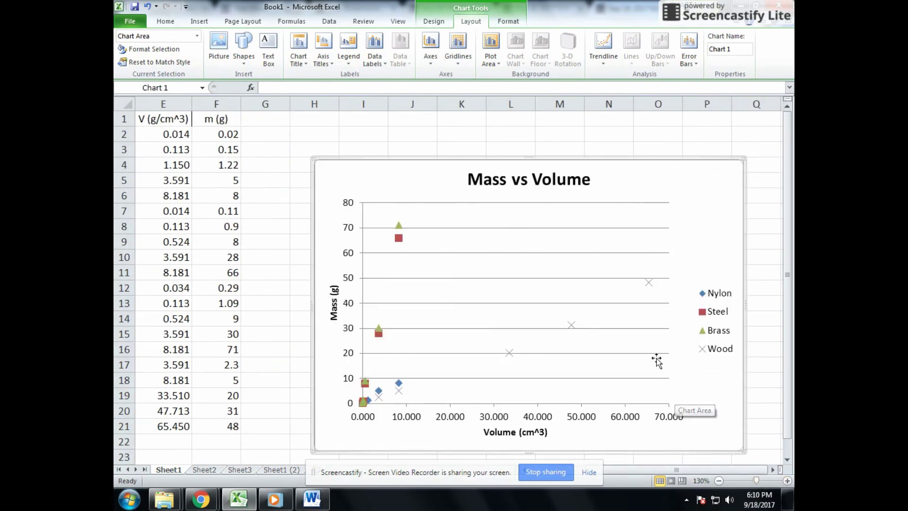
{"action": "scroll", "coordinate": [654, 342], "scroll_direction": "down", "scroll_amount": 1}
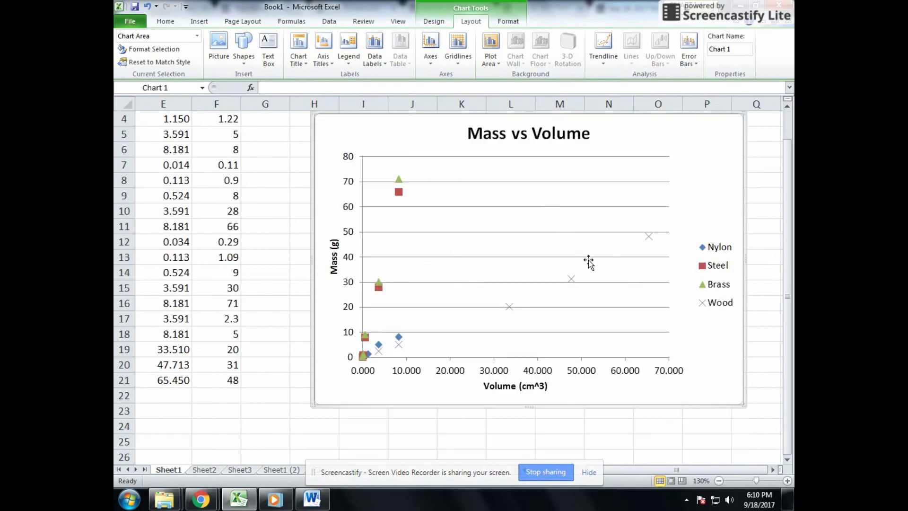
Add a linear trendline with its equation displayed to the Wood series, and place the equation below the chart legend
{"action": "mouse_move", "coordinate": [648, 239]}
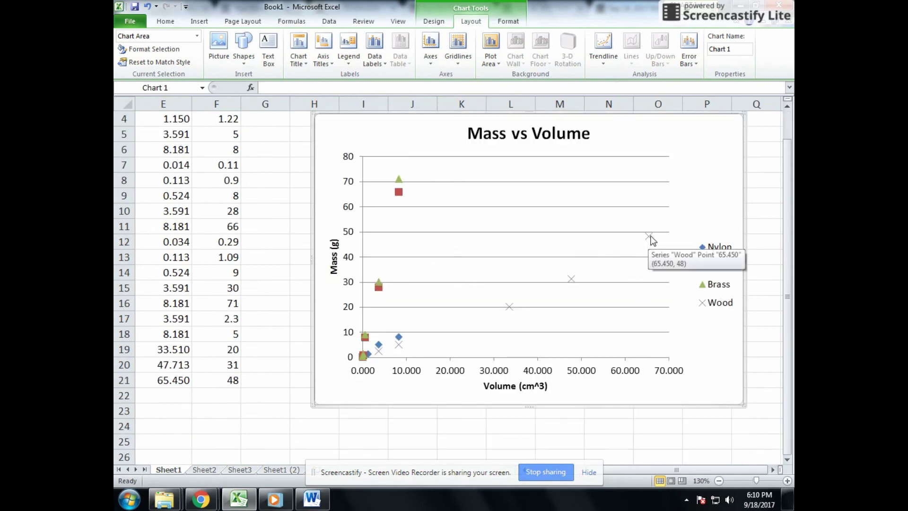
{"action": "left_click", "coordinate": [650, 239]}
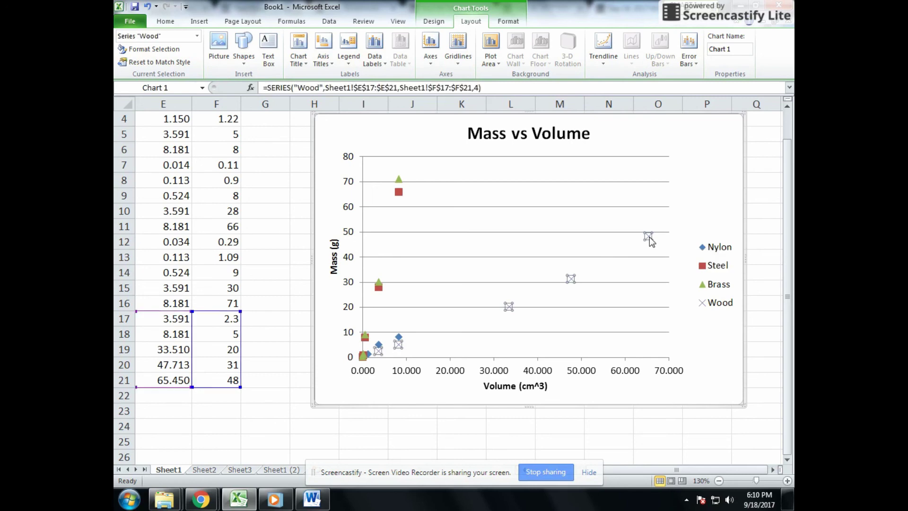
{"action": "right_click", "coordinate": [649, 240]}
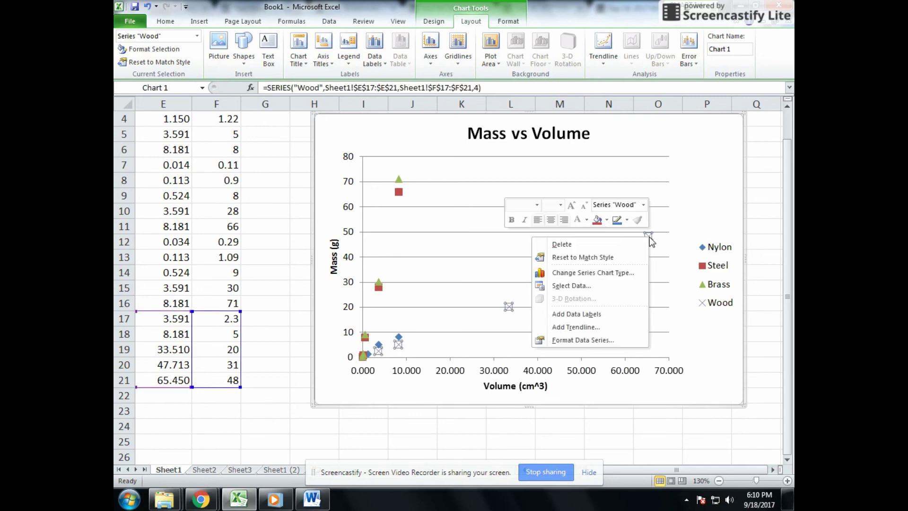
{"action": "left_click", "coordinate": [615, 325]}
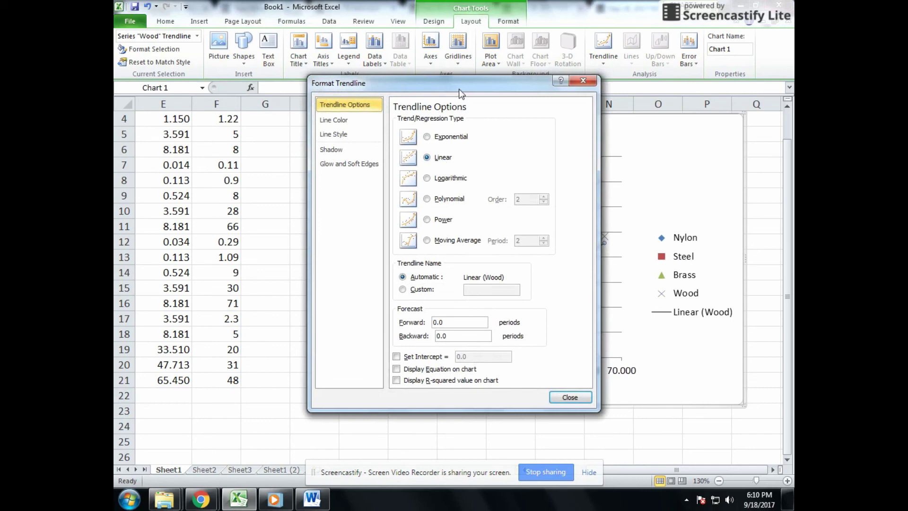
{"action": "left_click_drag", "start_coordinate": [461, 92], "coordinate": [634, 122]}
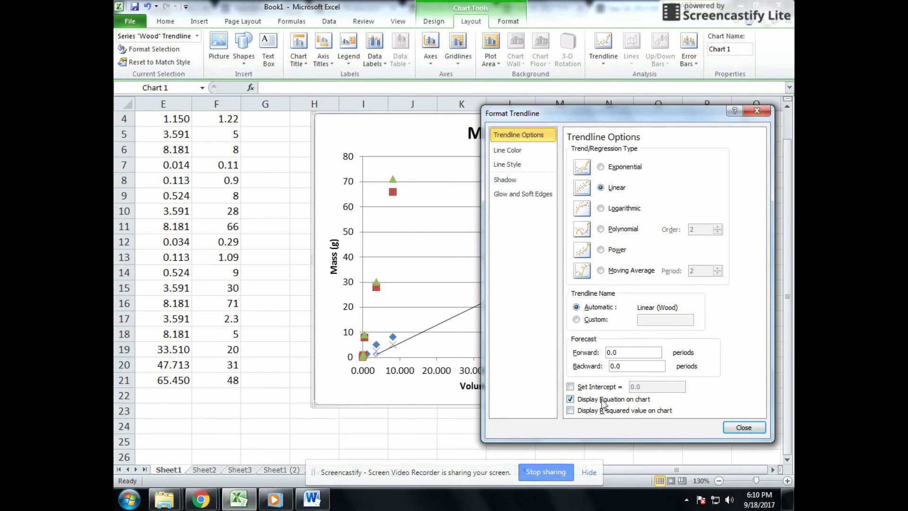
{"action": "left_click_drag", "start_coordinate": [669, 119], "coordinate": [522, 106]}
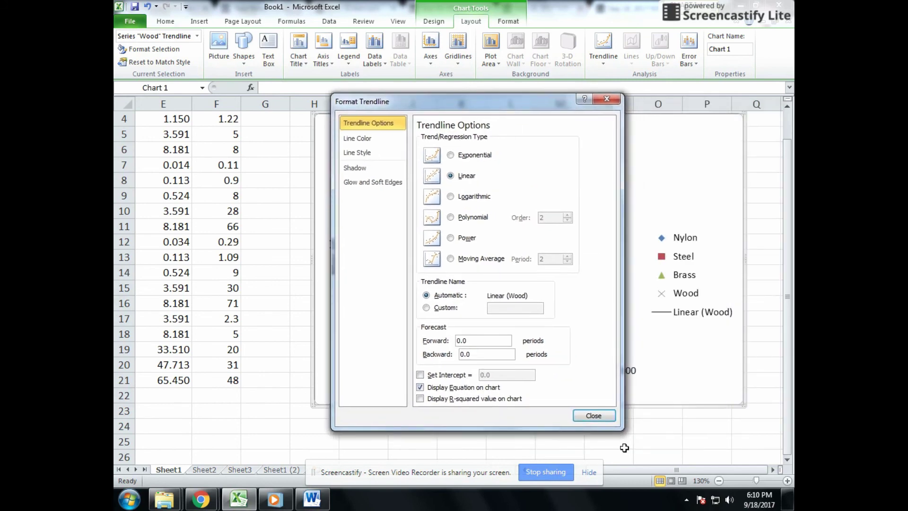
{"action": "left_click", "coordinate": [596, 420]}
{"action": "left_click", "coordinate": [542, 247]}
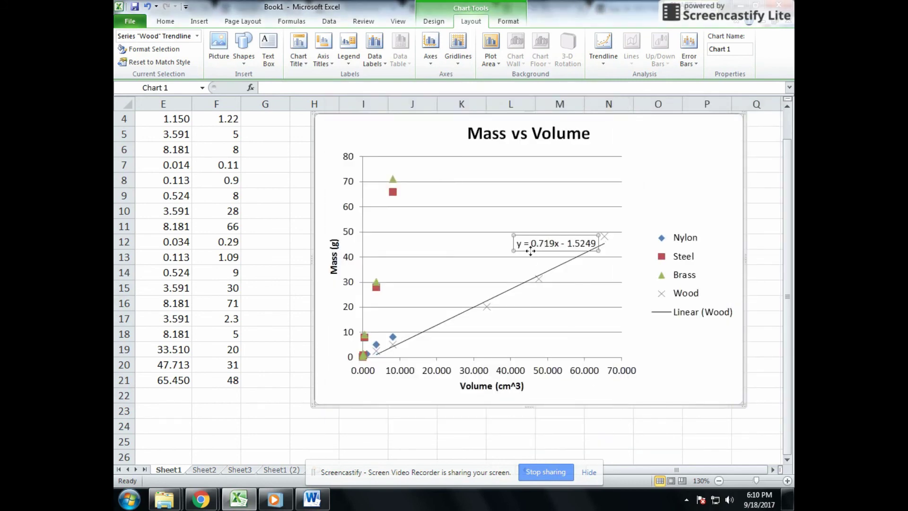
{"action": "left_click_drag", "start_coordinate": [575, 293], "coordinate": [669, 396]}
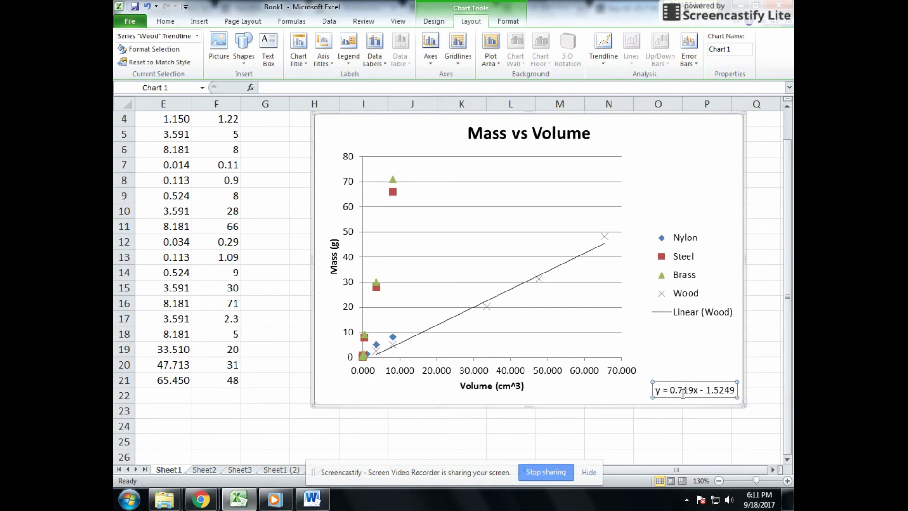
{"action": "left_click", "coordinate": [312, 499]}
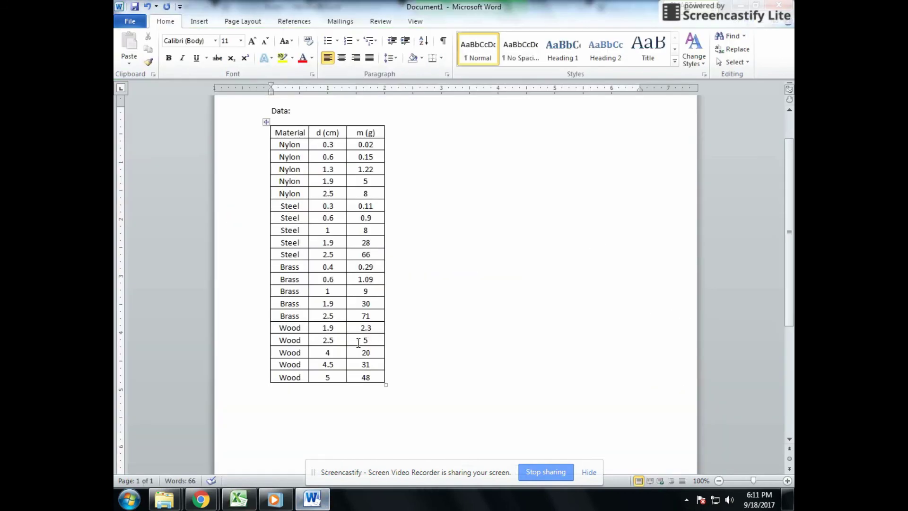
{"action": "left_click", "coordinate": [326, 499]}
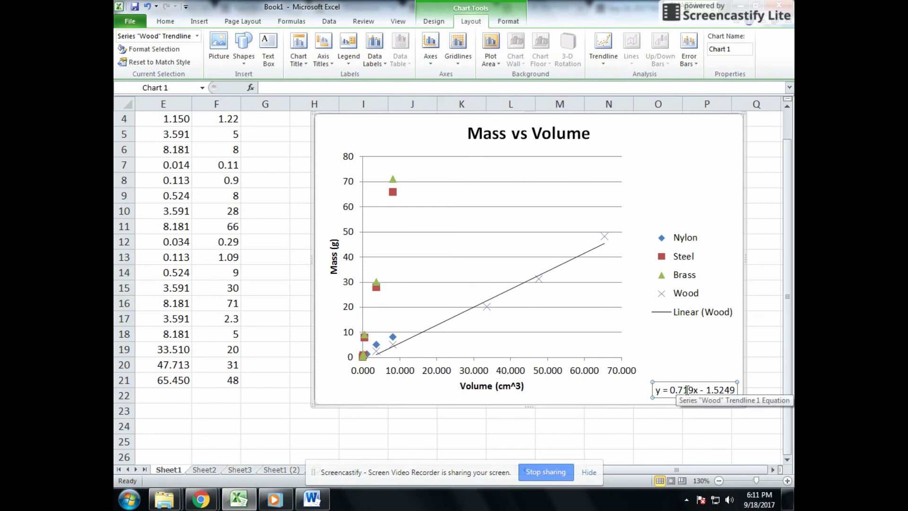
Add a linear trendline with its equation displayed to the Nylon series, and place the equation in the chart's upper-right corner
{"action": "left_click", "coordinate": [393, 338]}
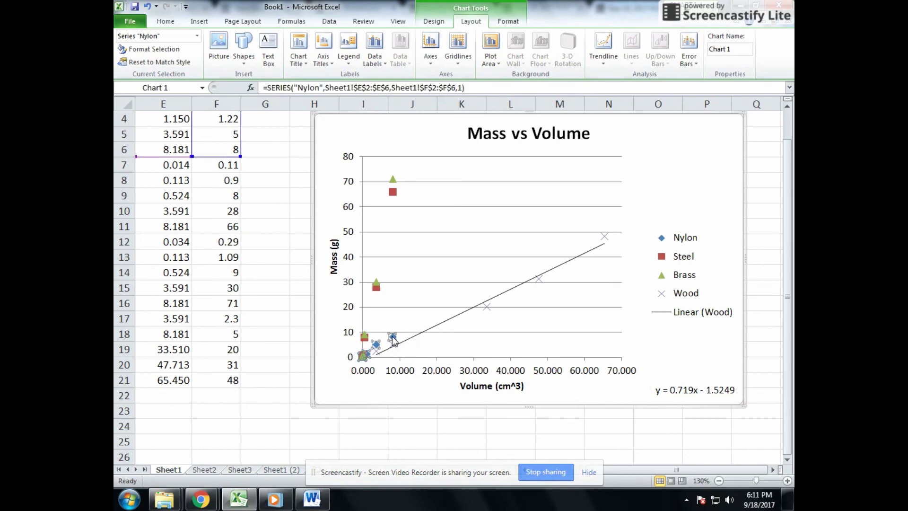
{"action": "right_click", "coordinate": [393, 340]}
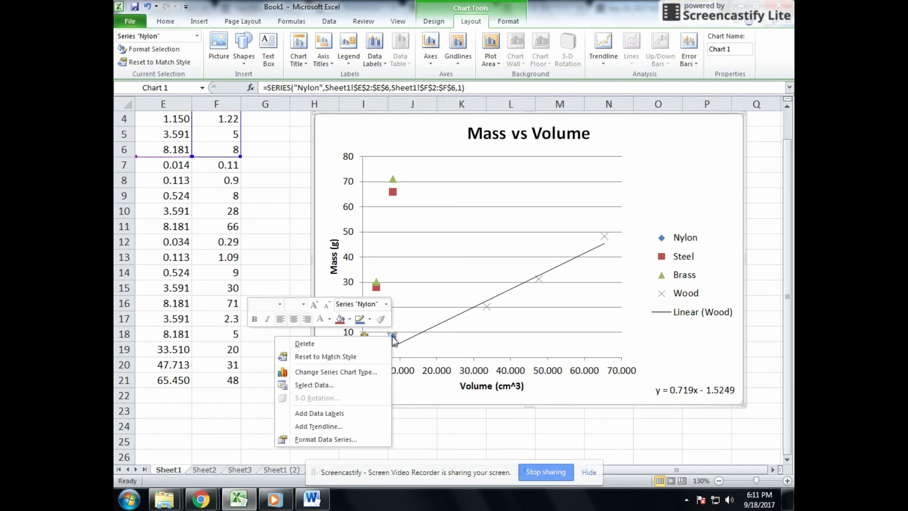
{"action": "left_click", "coordinate": [356, 426]}
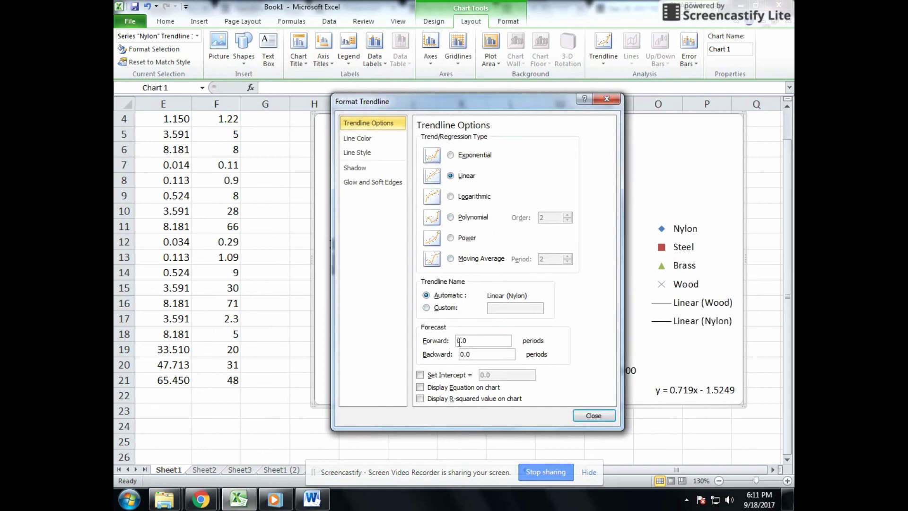
{"action": "left_click", "coordinate": [593, 415]}
{"action": "left_click", "coordinate": [337, 333]}
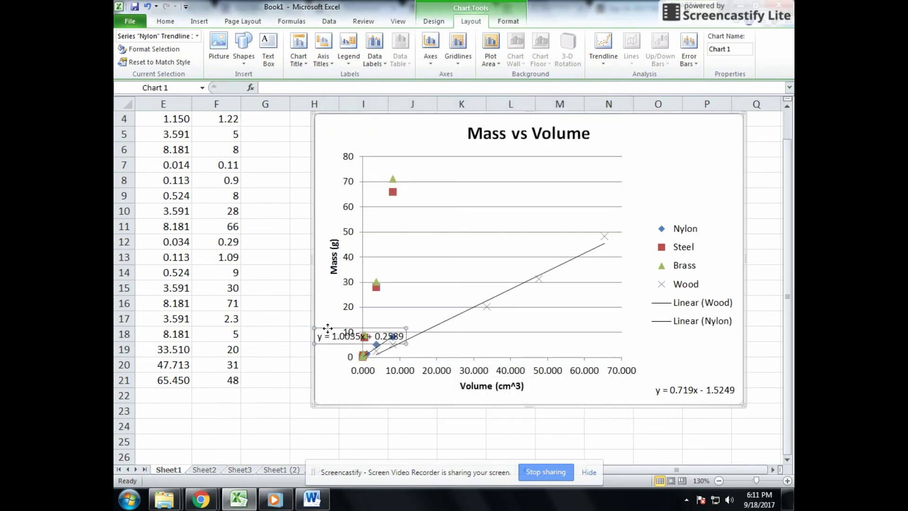
{"action": "left_click_drag", "start_coordinate": [327, 327], "coordinate": [656, 124]}
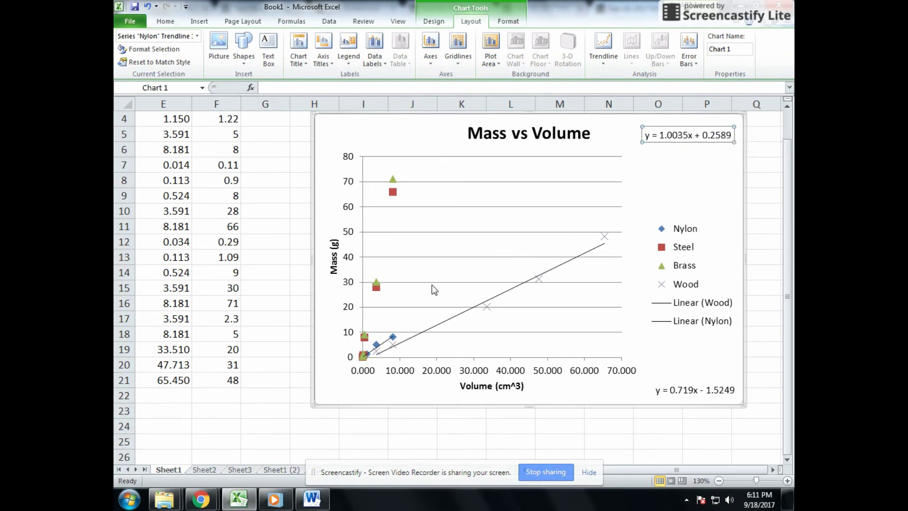
Review the Sheet1 data table and the example chart with trendlines on Sheet1 (2)
{"action": "left_click_drag", "start_coordinate": [684, 472], "coordinate": [622, 471]}
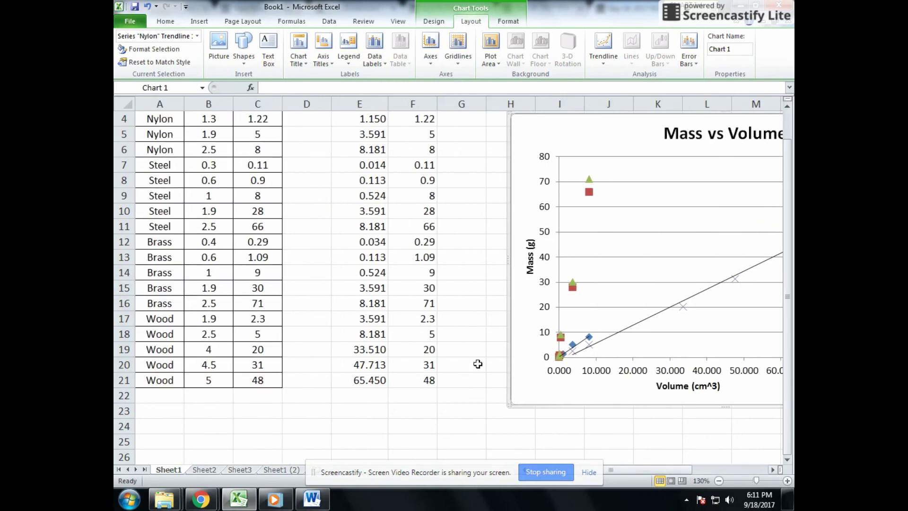
{"action": "scroll", "coordinate": [473, 360], "scroll_direction": "up", "scroll_amount": 1}
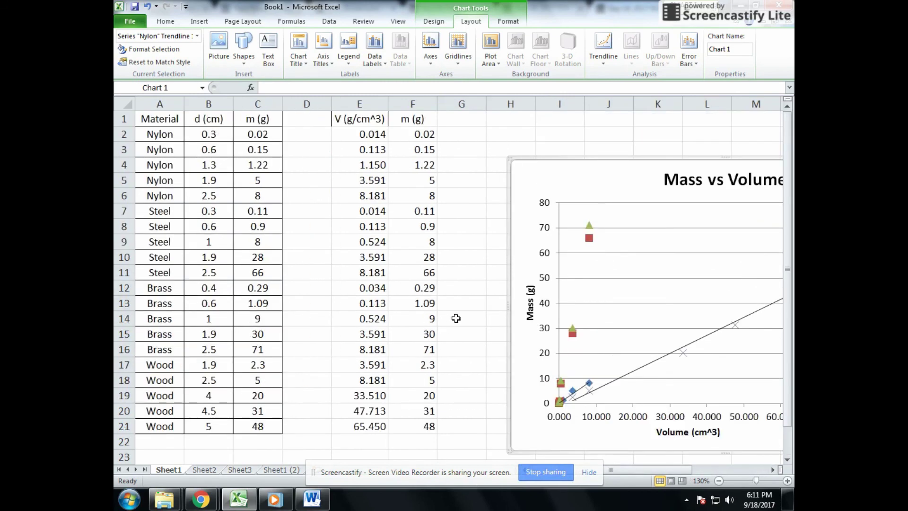
{"action": "scroll", "coordinate": [456, 318], "scroll_direction": "down", "scroll_amount": 2}
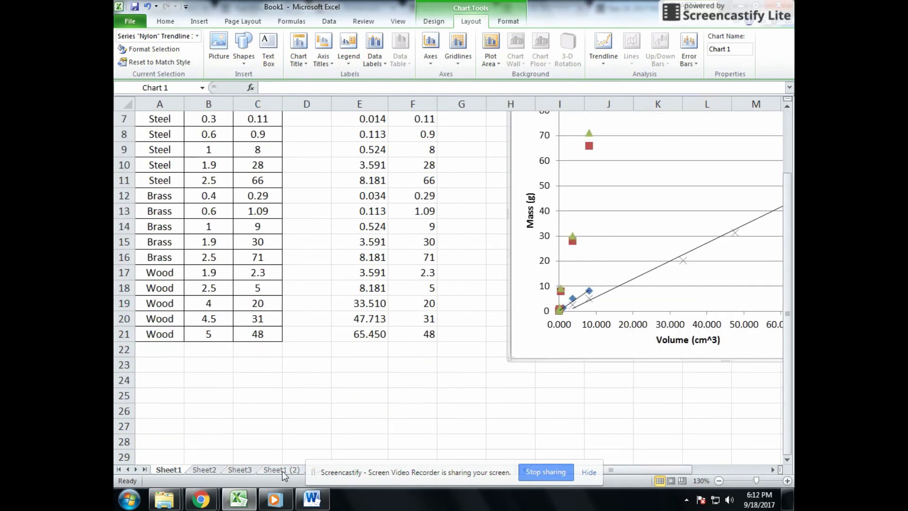
{"action": "left_click", "coordinate": [283, 470]}
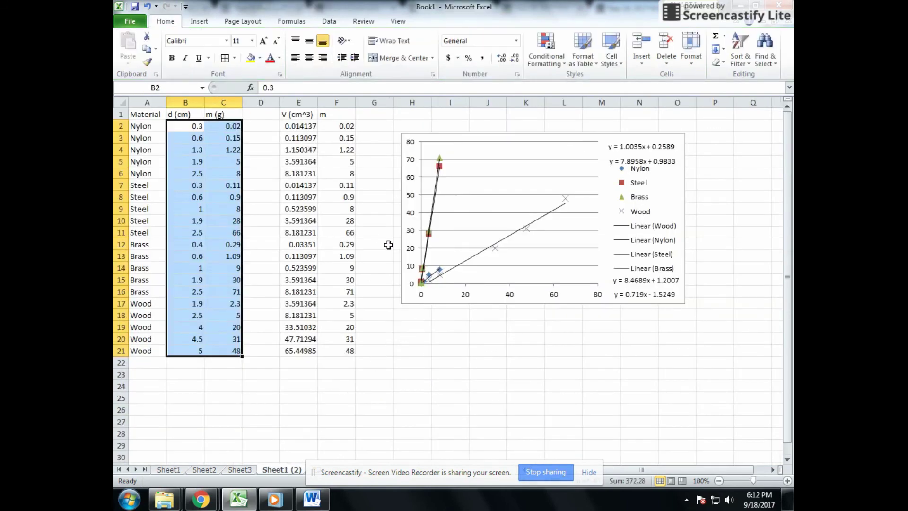
{"action": "left_click", "coordinate": [169, 469]}
{"action": "scroll", "coordinate": [425, 385], "scroll_direction": "up", "scroll_amount": 2}
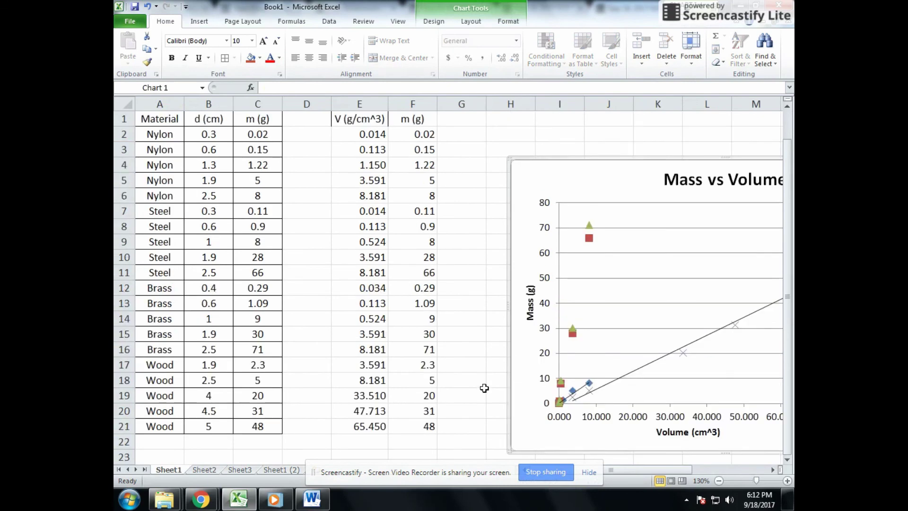
{"action": "left_click_drag", "start_coordinate": [626, 472], "coordinate": [680, 467]}
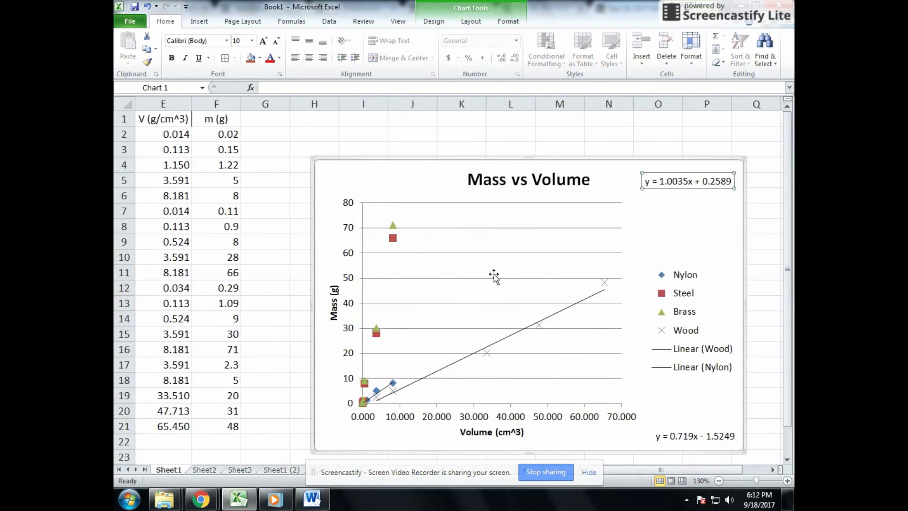
Add a linear trendline with its equation displayed to the Brass series, and place the equation between the legend and the Wood equation
{"action": "left_click", "coordinate": [376, 334]}
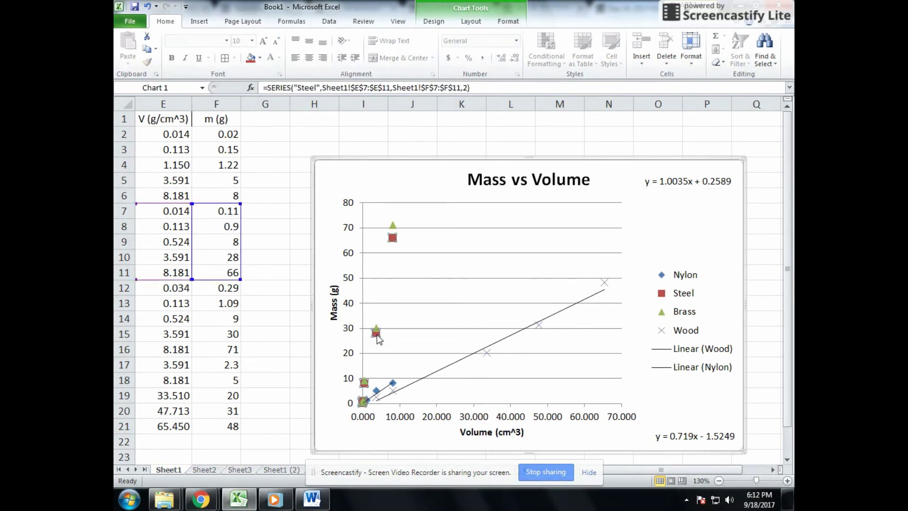
{"action": "right_click", "coordinate": [377, 332]}
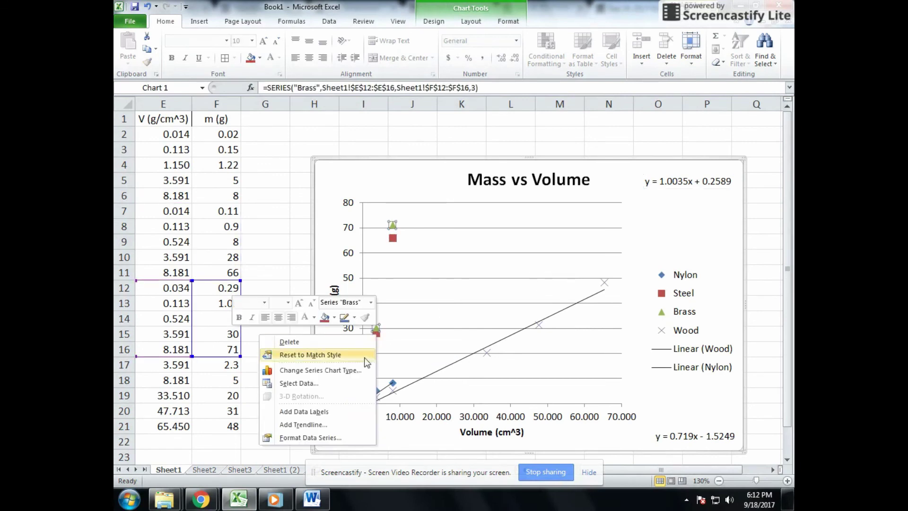
{"action": "left_click", "coordinate": [350, 423]}
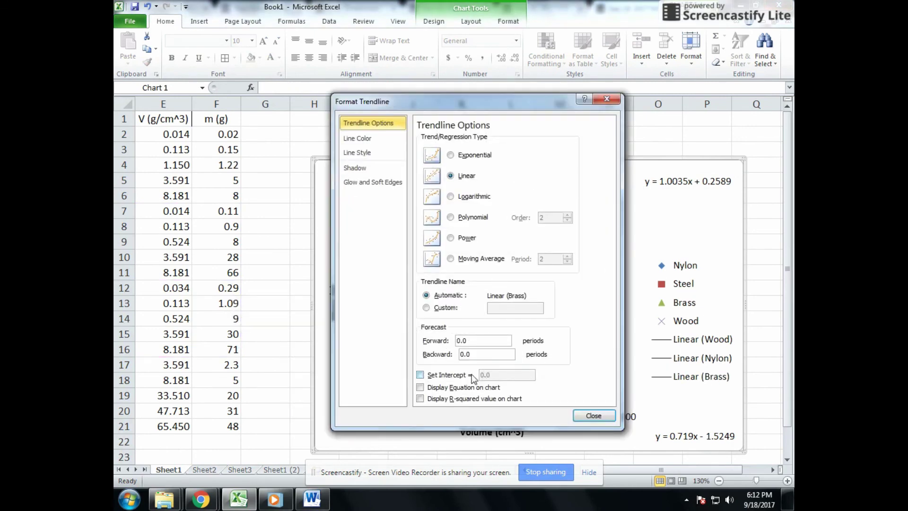
{"action": "left_click", "coordinate": [440, 387]}
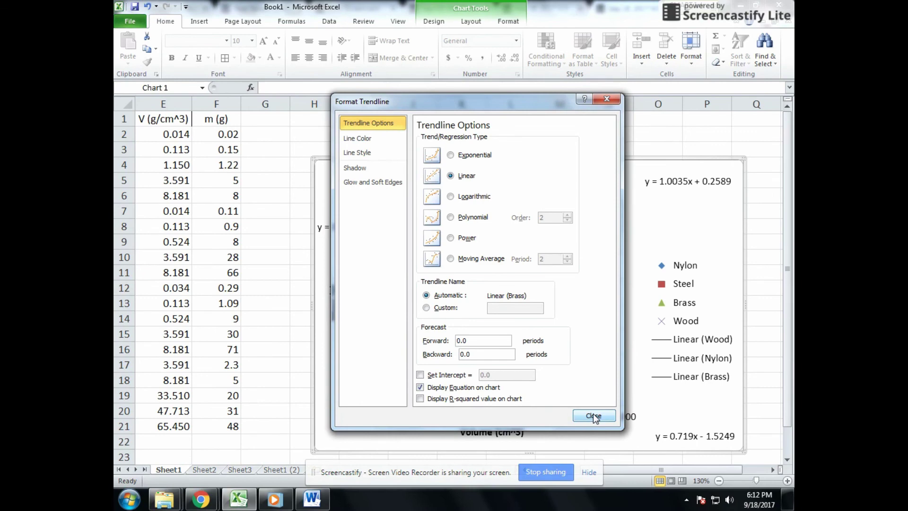
{"action": "left_click", "coordinate": [594, 416]}
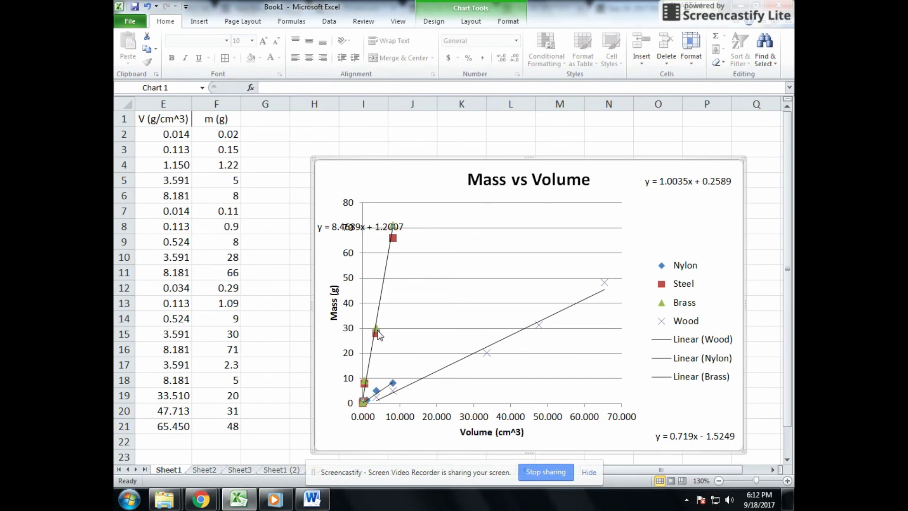
{"action": "left_click", "coordinate": [326, 222]}
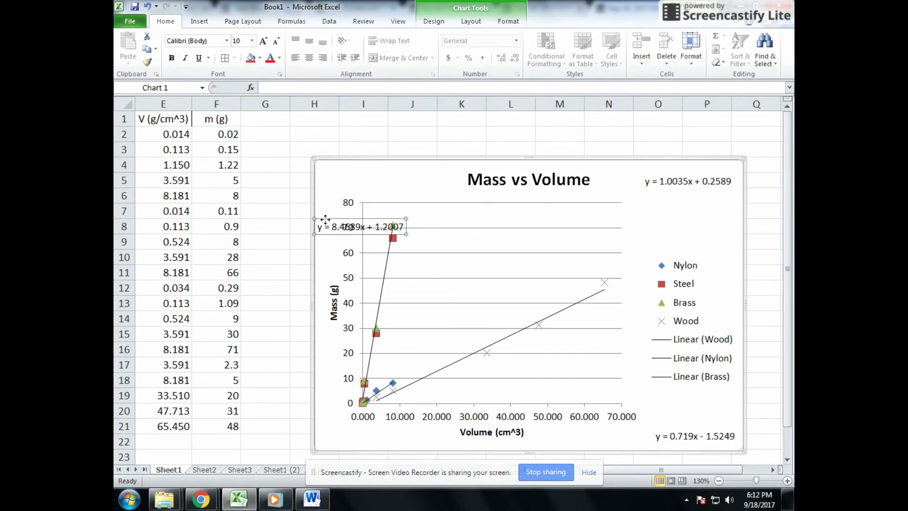
{"action": "left_click_drag", "start_coordinate": [325, 219], "coordinate": [660, 398]}
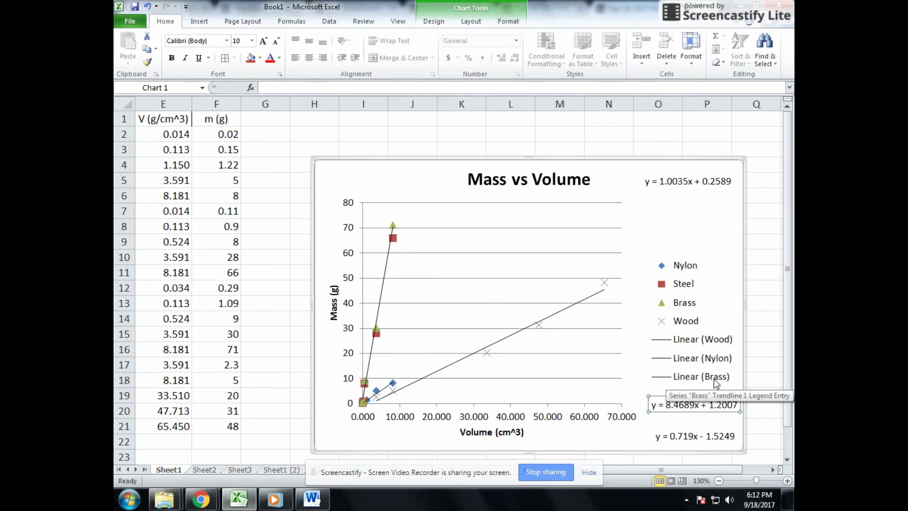
Add a linear trendline with its equation displayed to the Steel series, and place the equation directly below the Nylon equation
{"action": "left_click", "coordinate": [393, 240]}
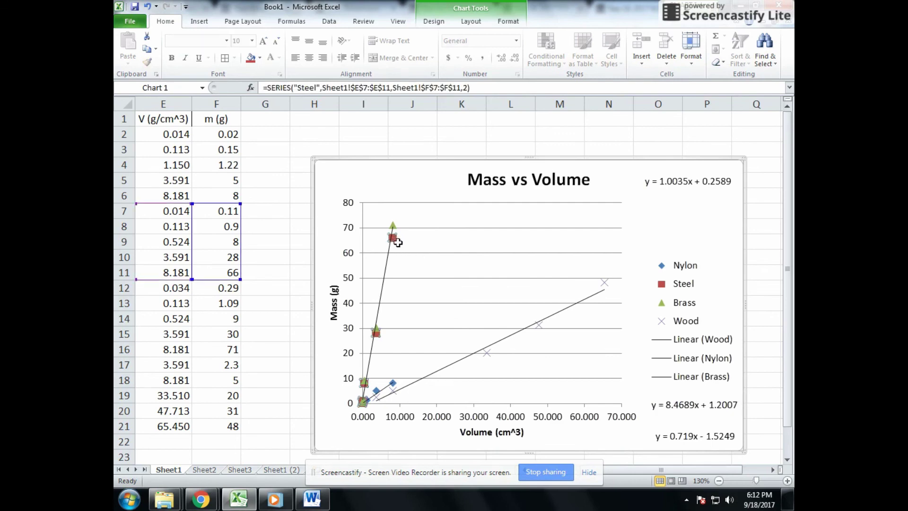
{"action": "right_click", "coordinate": [395, 240]}
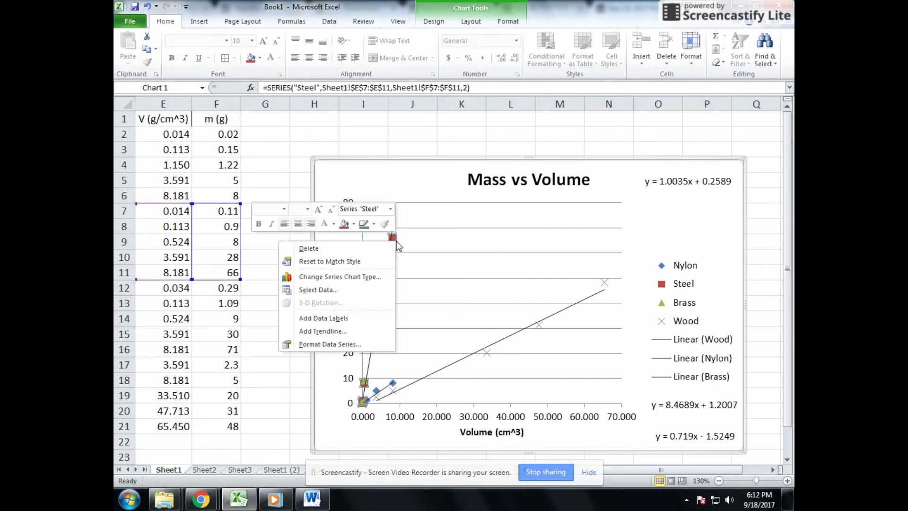
{"action": "left_click", "coordinate": [368, 331]}
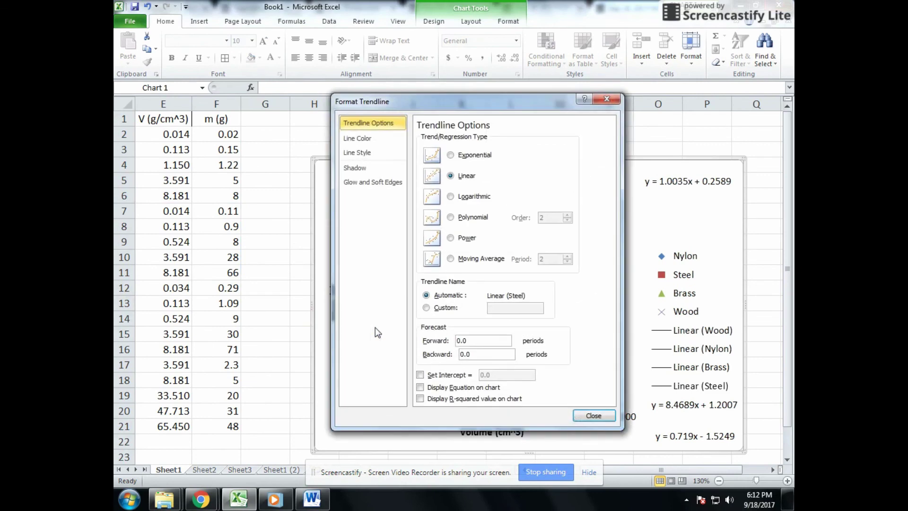
{"action": "left_click", "coordinate": [451, 390]}
{"action": "left_click", "coordinate": [594, 415]}
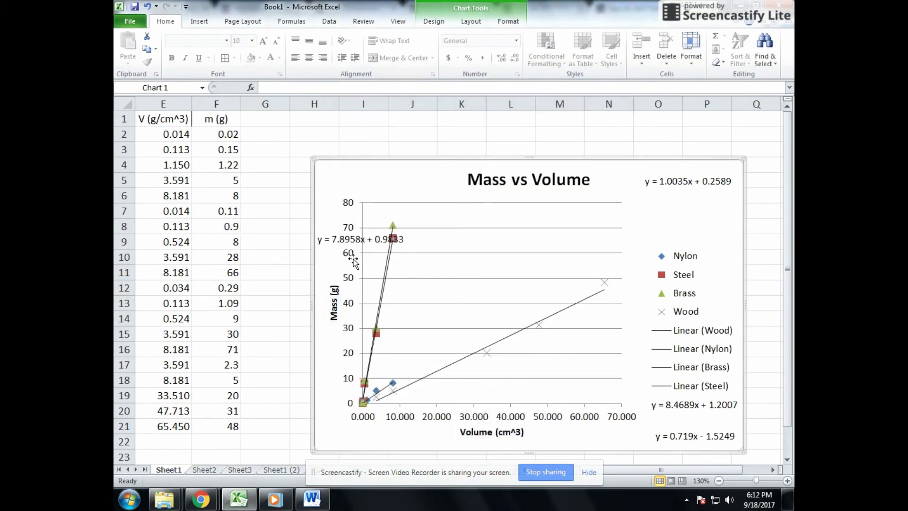
{"action": "left_click", "coordinate": [333, 238]}
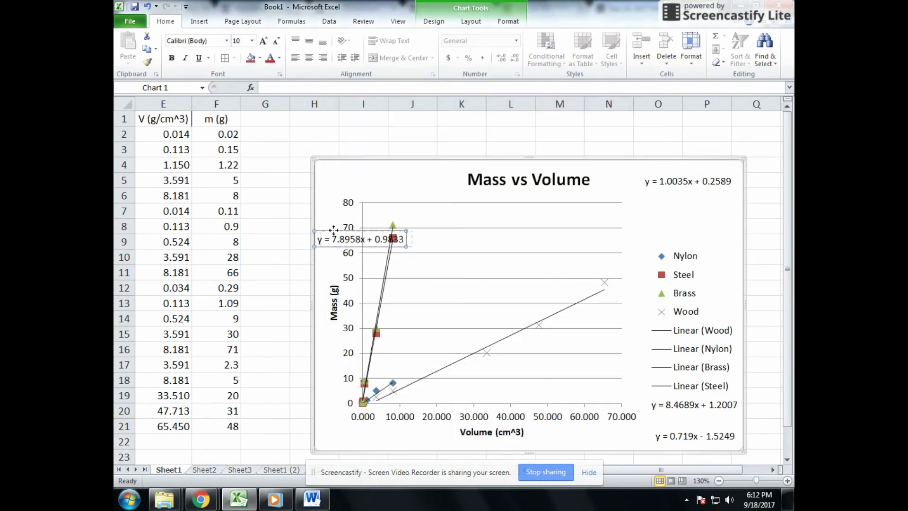
{"action": "left_click_drag", "start_coordinate": [331, 231], "coordinate": [657, 195]}
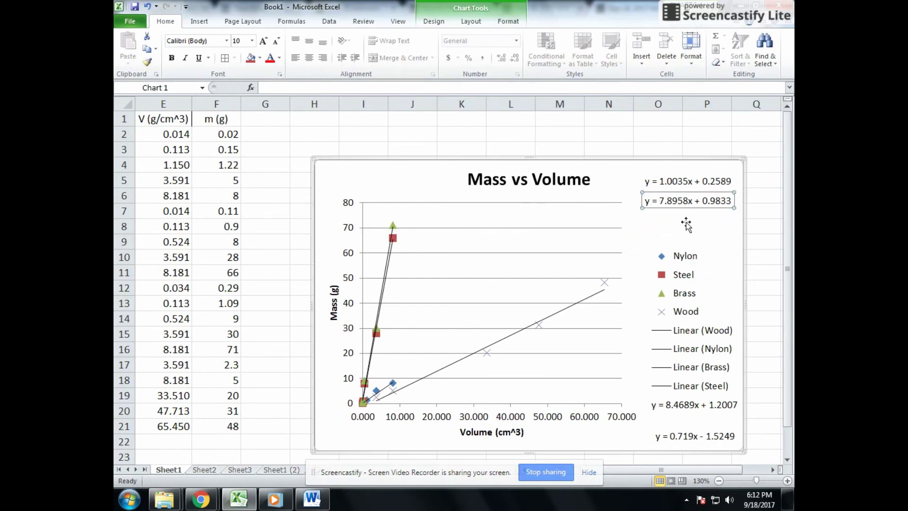
{"action": "left_click", "coordinate": [653, 182]}
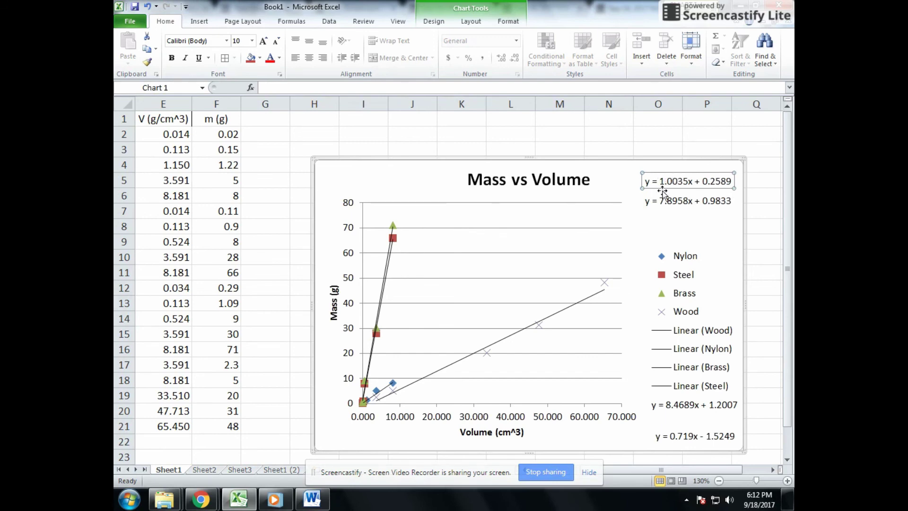
Move the Wood trendline equation directly below the Brass equation under the chart legend, and deselect the chart
{"action": "left_click", "coordinate": [655, 200]}
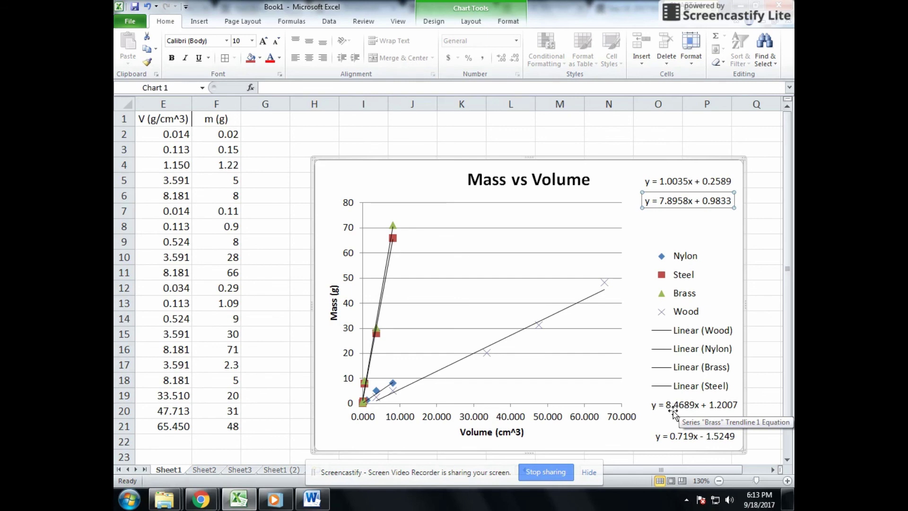
{"action": "left_click", "coordinate": [675, 439]}
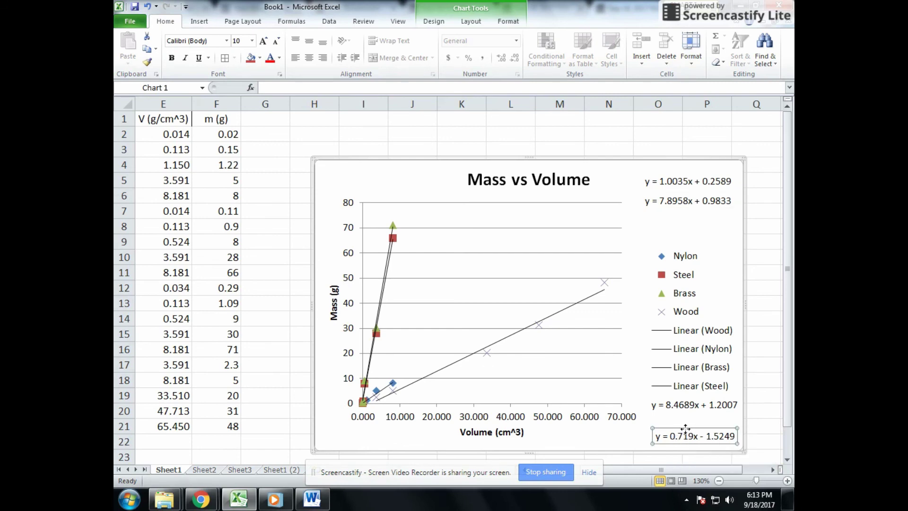
{"action": "left_click_drag", "start_coordinate": [681, 420], "coordinate": [679, 417]}
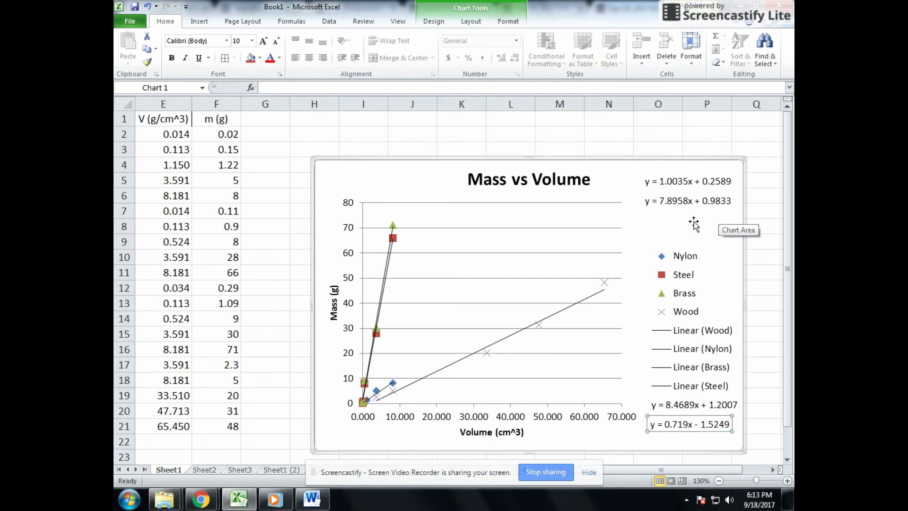
{"action": "left_click", "coordinate": [764, 212]}
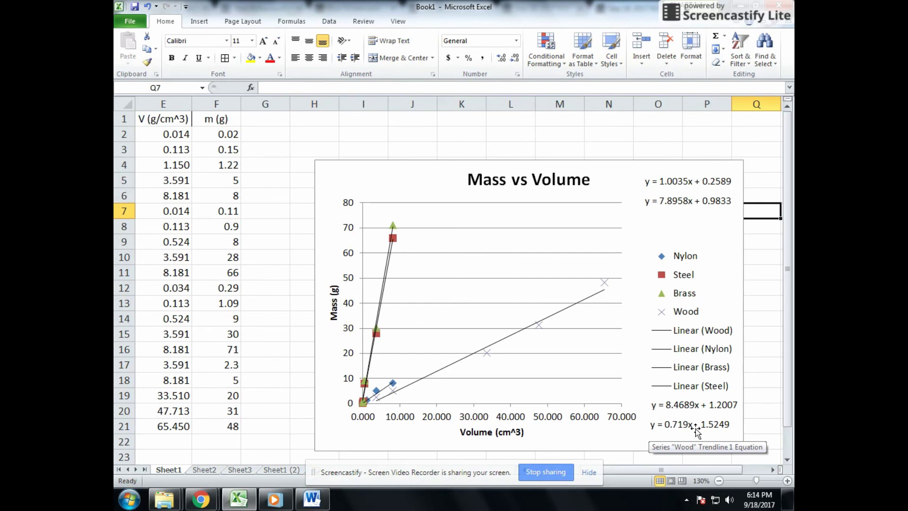
Review the Mass vs Volume chart with its trendlines and equations alongside the full data table
{"action": "scroll", "coordinate": [762, 303], "scroll_direction": "down", "scroll_amount": 2}
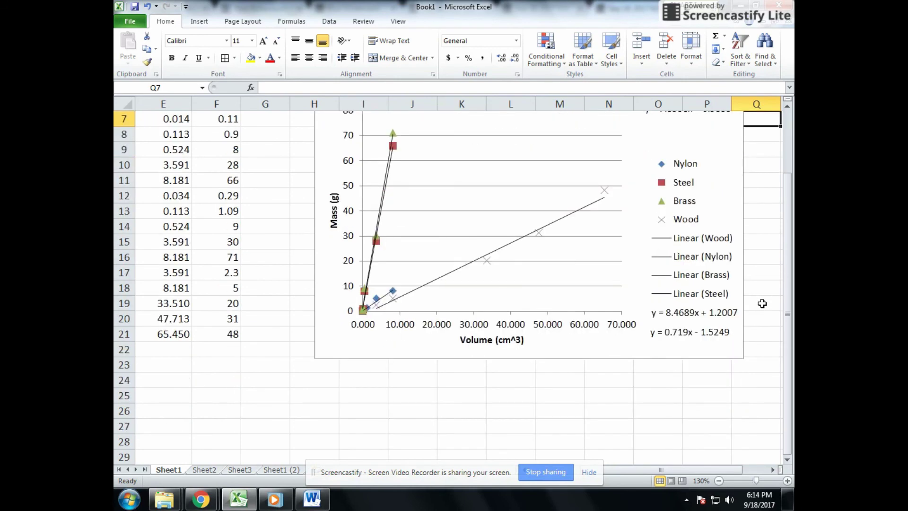
{"action": "scroll", "coordinate": [762, 303], "scroll_direction": "up", "scroll_amount": 2}
{"action": "left_click", "coordinate": [718, 481]}
{"action": "left_click", "coordinate": [718, 480]}
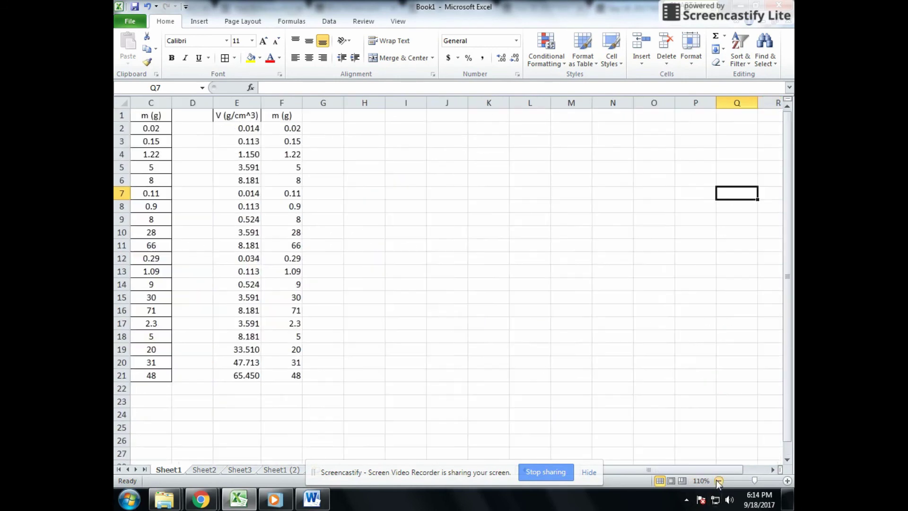
{"action": "left_click", "coordinate": [718, 480]}
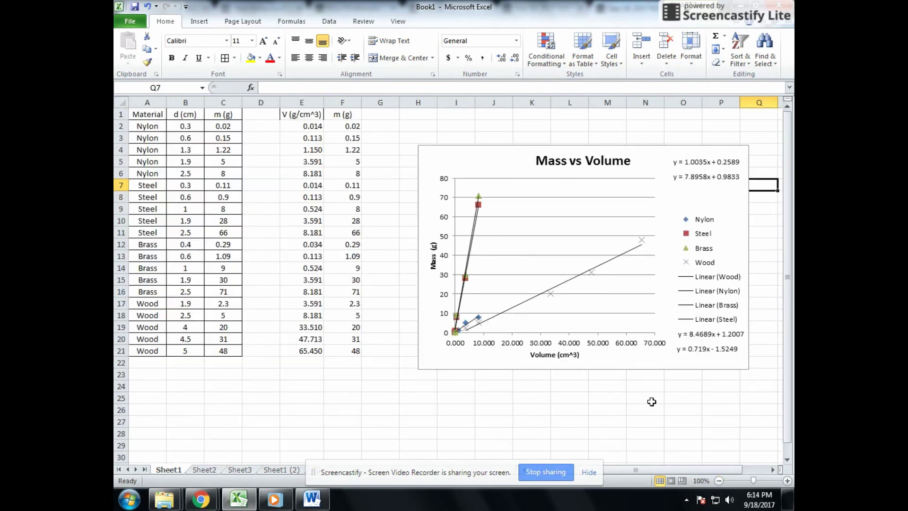
{"action": "left_click", "coordinate": [377, 385]}
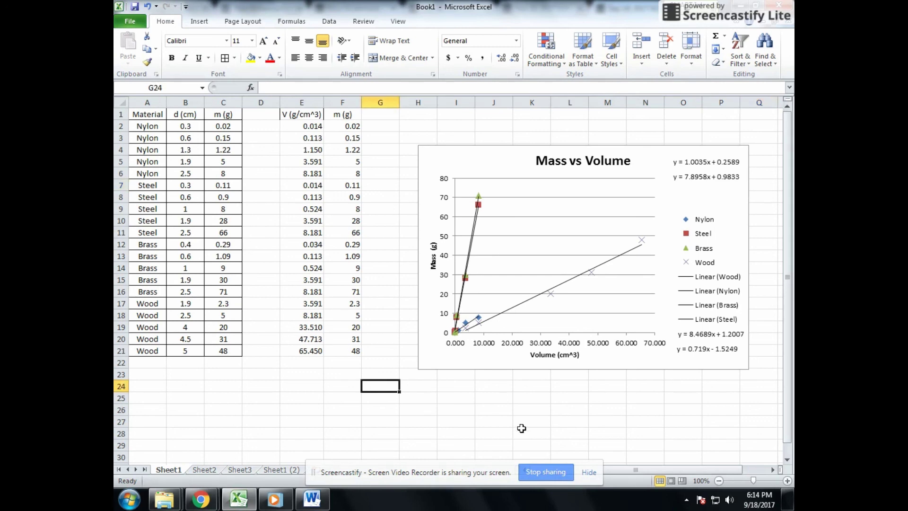
{"action": "left_click", "coordinate": [787, 481]}
{"action": "left_click", "coordinate": [787, 480]}
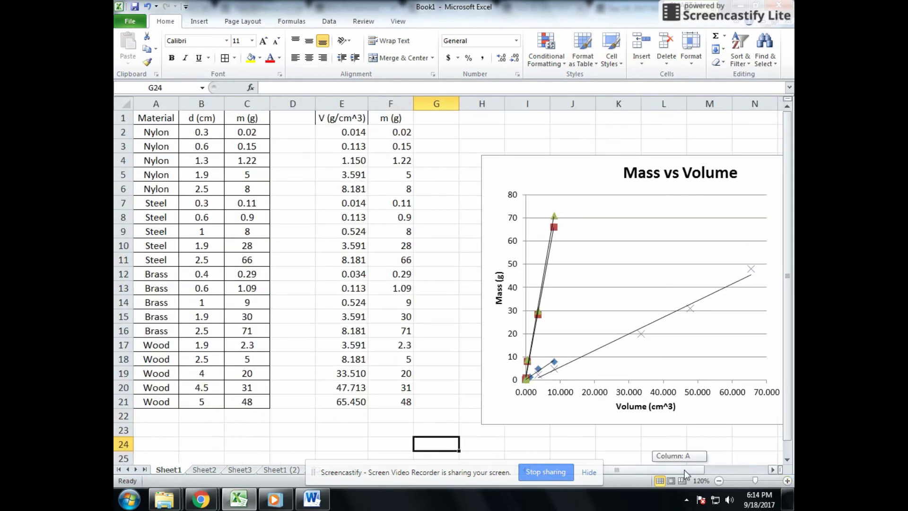
{"action": "left_click_drag", "start_coordinate": [685, 469], "coordinate": [704, 469]}
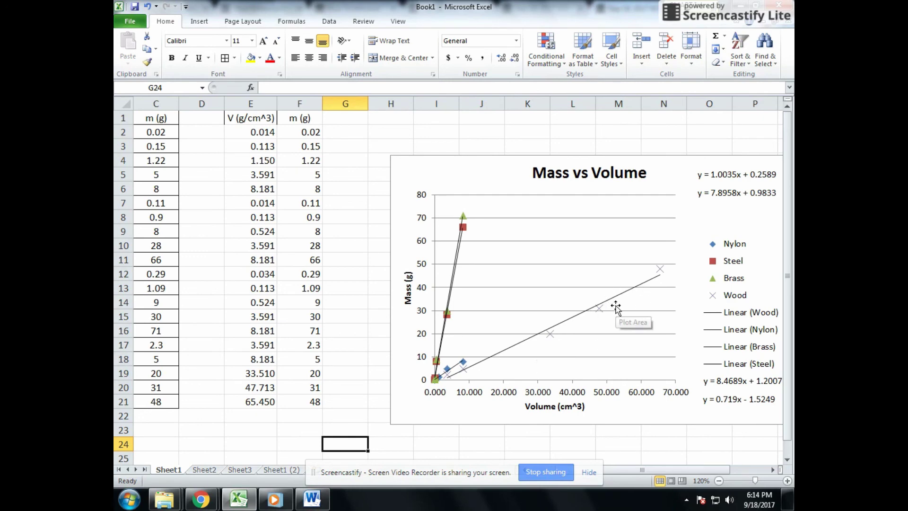
{"action": "left_click_drag", "start_coordinate": [674, 471], "coordinate": [632, 476]}
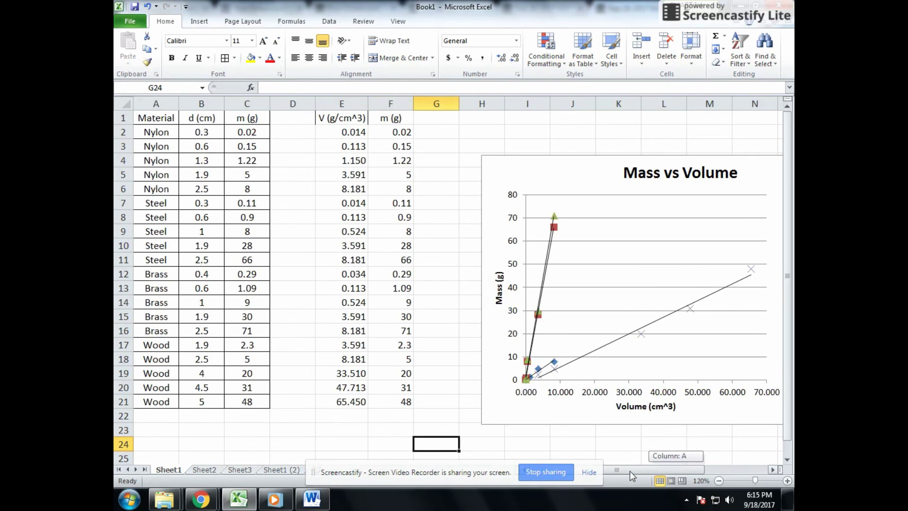
Examine the precision of the individual Nylon mass values in the m (g) column of the original data table
{"action": "left_click", "coordinate": [240, 133]}
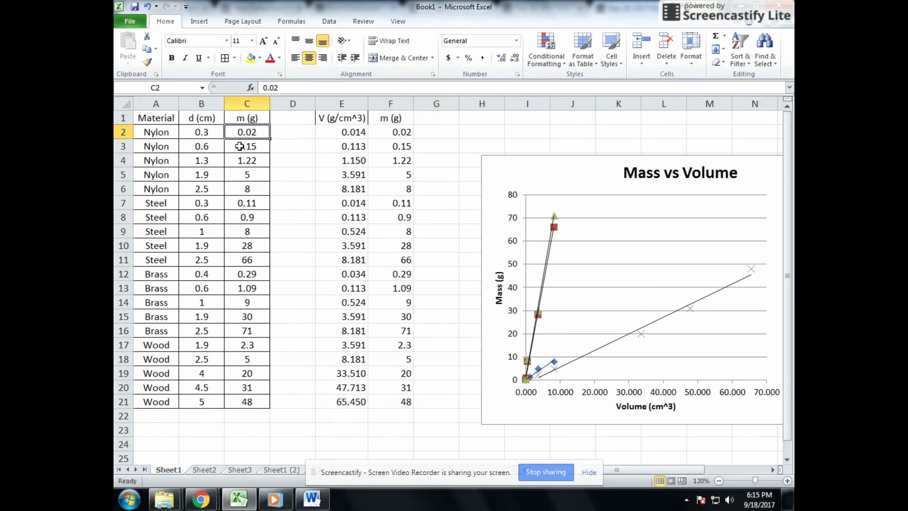
{"action": "left_click", "coordinate": [240, 146]}
{"action": "left_click", "coordinate": [240, 160]}
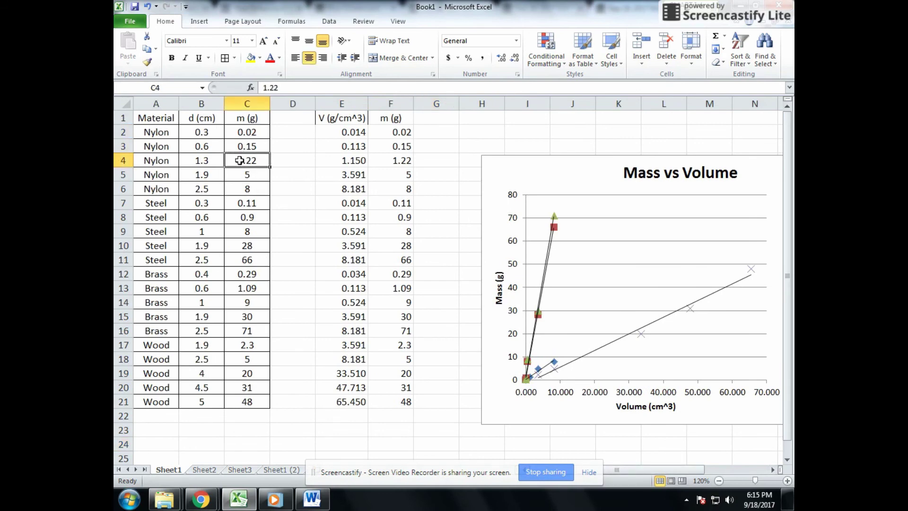
{"action": "left_click", "coordinate": [289, 158]}
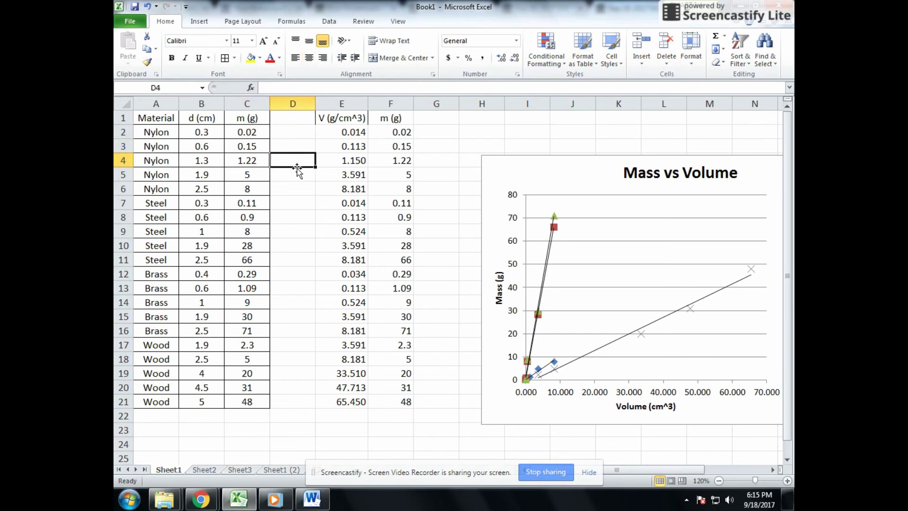
{"action": "left_click", "coordinate": [243, 176]}
{"action": "left_click", "coordinate": [245, 188]}
{"action": "left_click", "coordinate": [236, 172]}
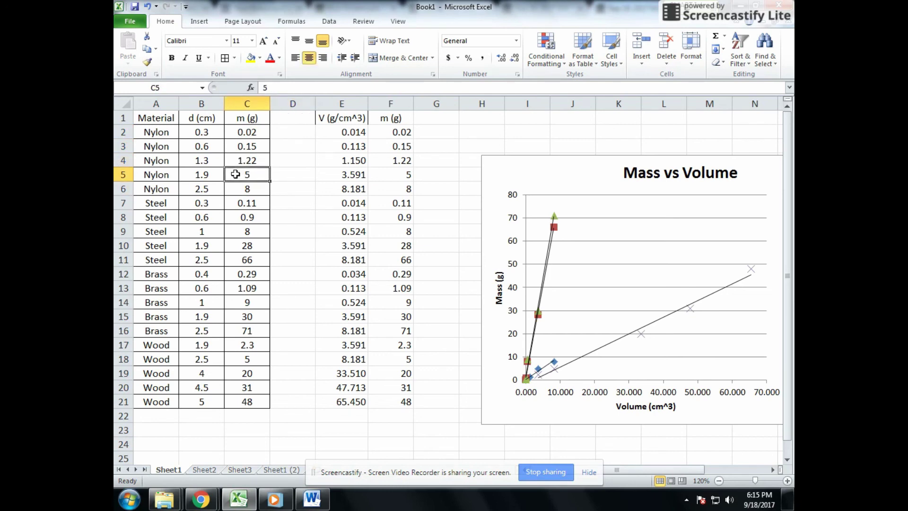
{"action": "left_click", "coordinate": [235, 187]}
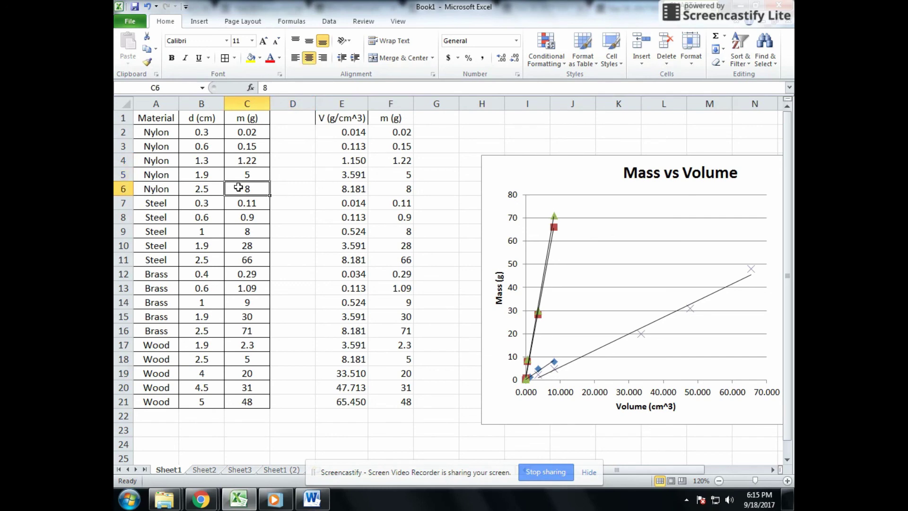
{"action": "left_click", "coordinate": [236, 175]}
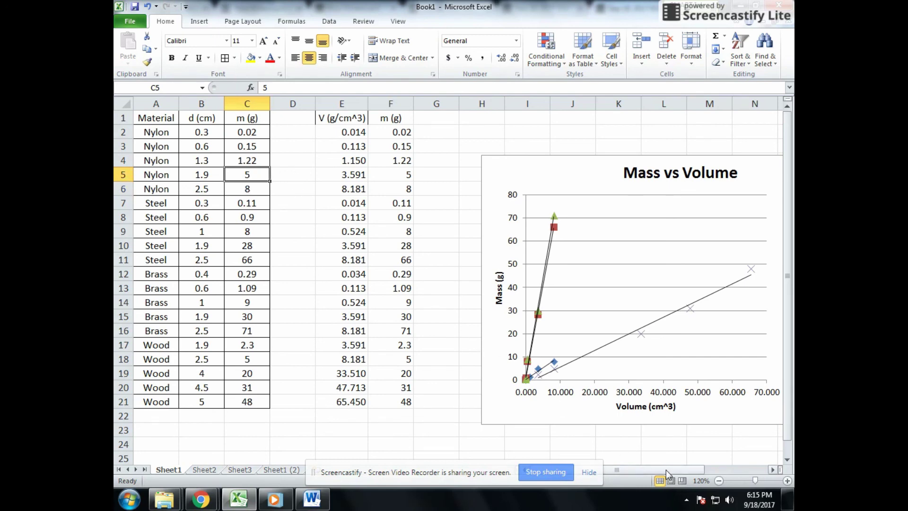
Center the volume and mass data in E1:F21 and apply borders to all of its cells
{"action": "left_click_drag", "start_coordinate": [327, 118], "coordinate": [398, 394]}
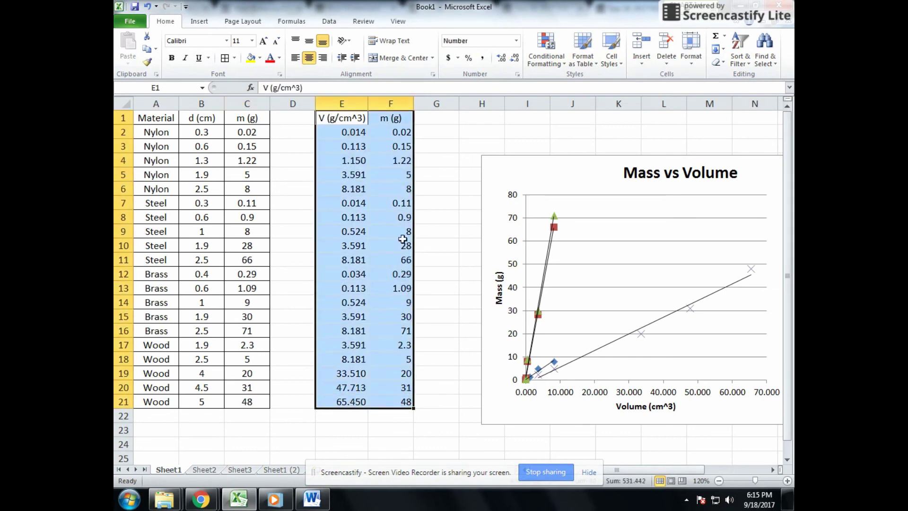
{"action": "left_click", "coordinate": [310, 59]}
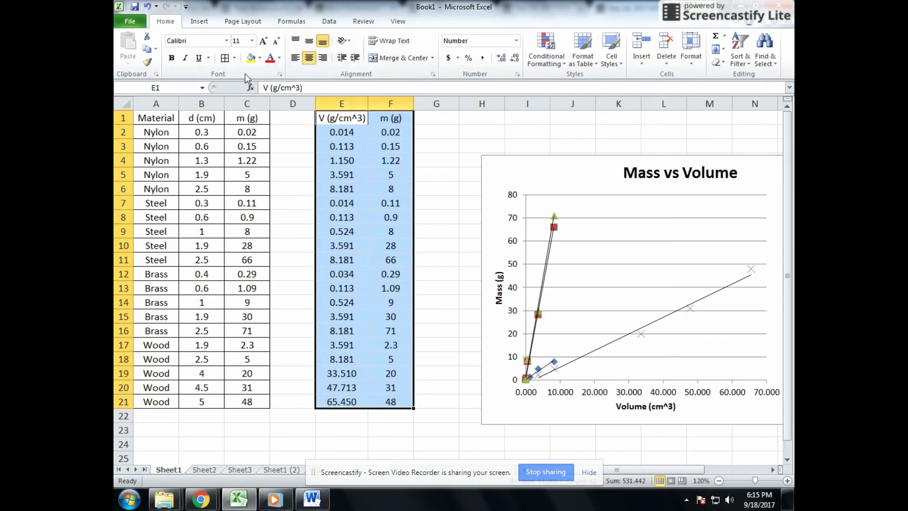
{"action": "left_click", "coordinate": [224, 59]}
{"action": "left_click", "coordinate": [445, 159]}
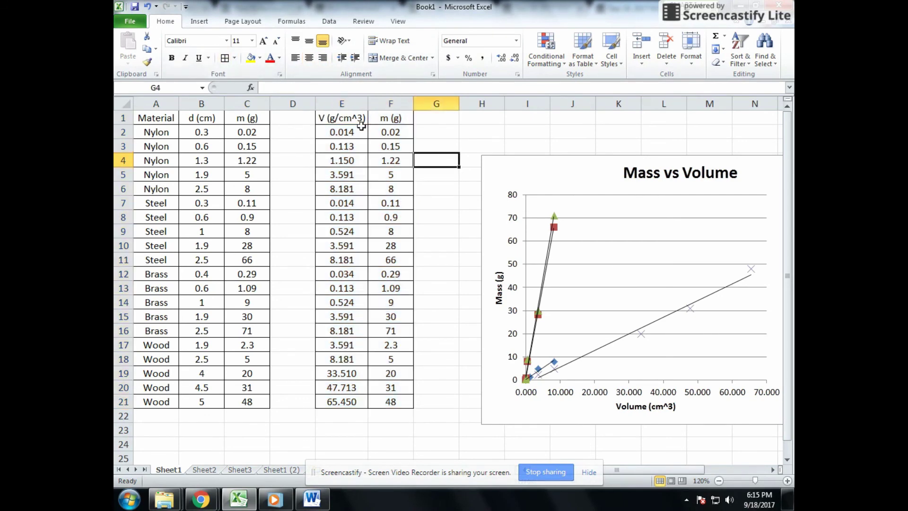
Copy the volume and mass table E1:F21 and switch to the Word report
{"action": "left_click_drag", "start_coordinate": [361, 126], "coordinate": [406, 399]}
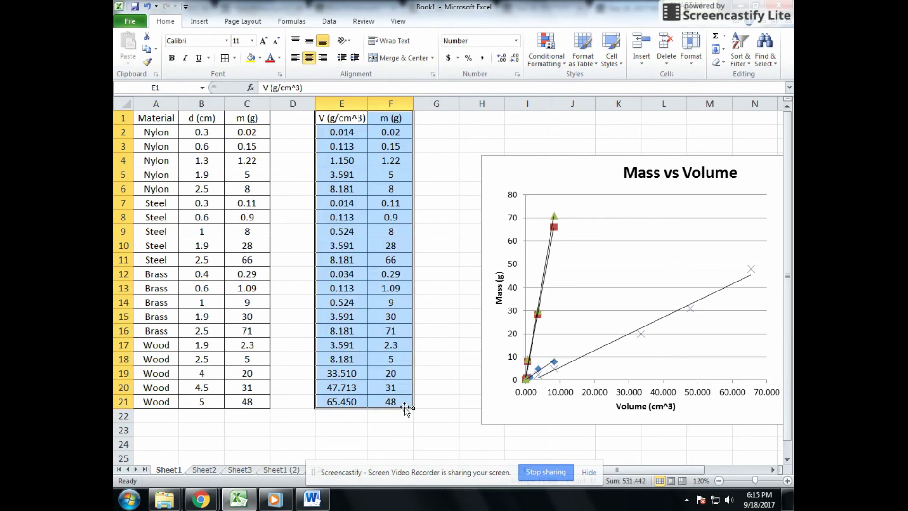
{"action": "key", "text": "ctrl+c"}
{"action": "left_click", "coordinate": [312, 499]}
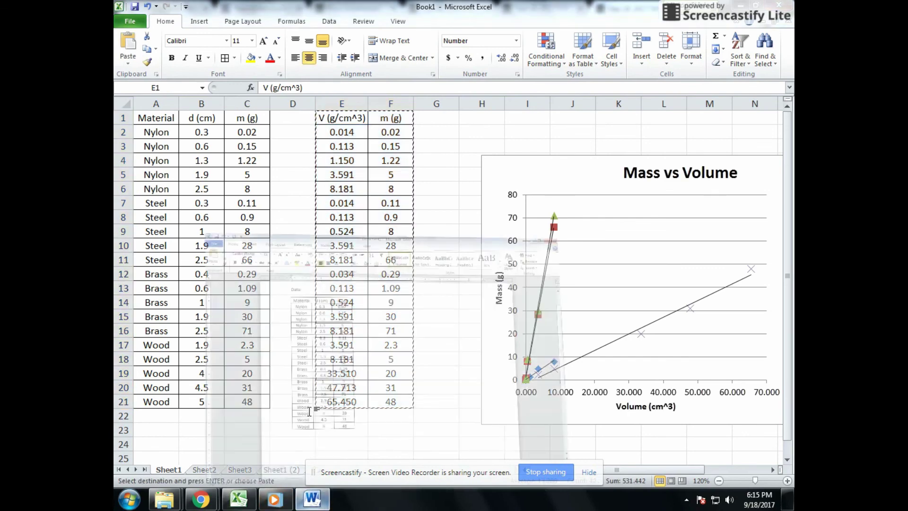
Below the data table, add the heading "Calculations:" and the line "We found the volume by 4/3 pi r^3"
{"action": "scroll", "coordinate": [334, 372], "scroll_direction": "down", "scroll_amount": 2}
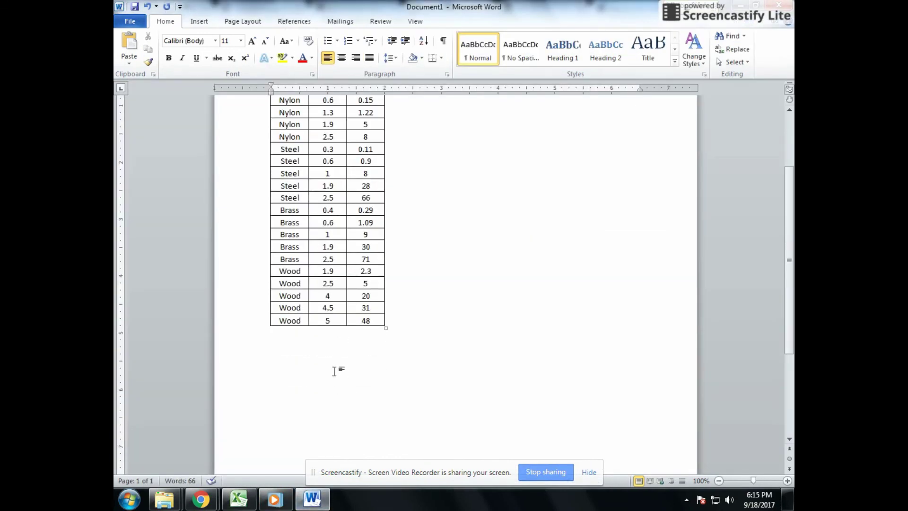
{"action": "type", "text": "Calculations:"}
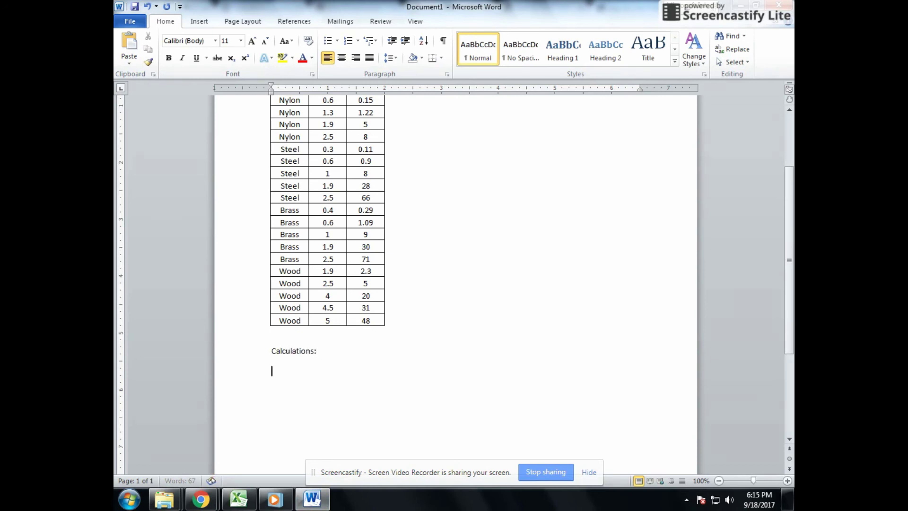
{"action": "key", "text": "Return"}
{"action": "type", "text": "We found the o"}
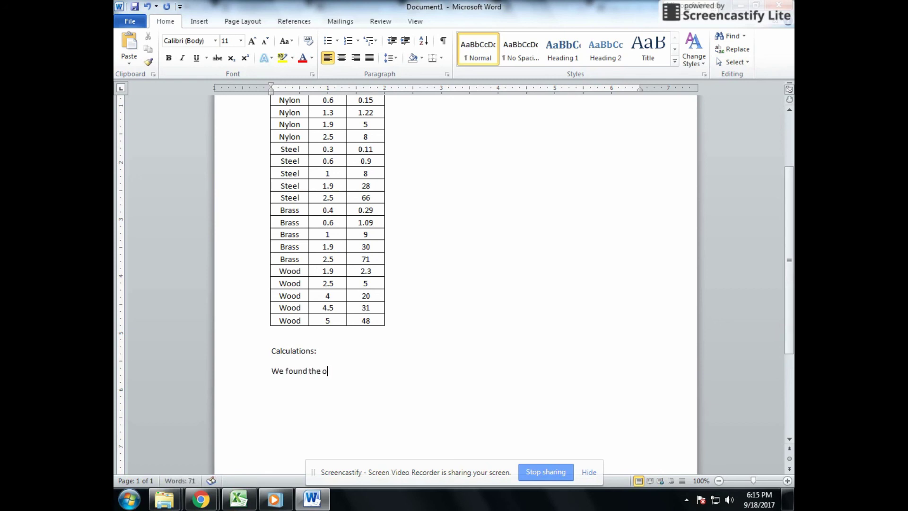
{"action": "key", "text": "BackSpace"}
{"action": "type", "text": "volume by 4/3 pi r^3"}
Insert multiplication asterisks before and after "pi" so the formula reads "4/3 * pi * r^3"
{"action": "key", "text": "Left"}
{"action": "key", "text": "Left"}
{"action": "key", "text": "Left"}
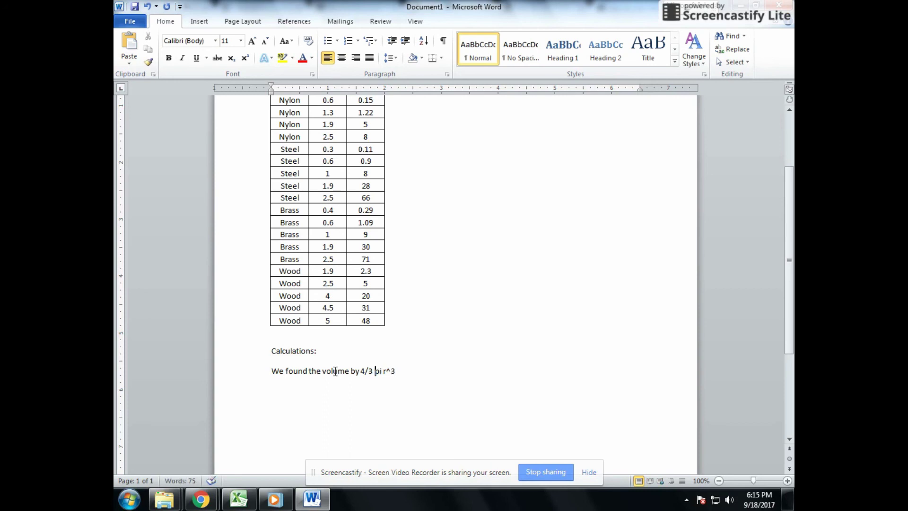
{"action": "type", "text": "*"}
{"action": "key", "text": "Right"}
{"action": "key", "text": "Right"}
{"action": "type", "text": "*"}
Replace the word "pi" in the volume formula with the π symbol
{"action": "key", "text": "Left"}
{"action": "key", "text": "Left"}
{"action": "key", "text": "shift+Left"}
{"action": "key", "text": "shift+Left"}
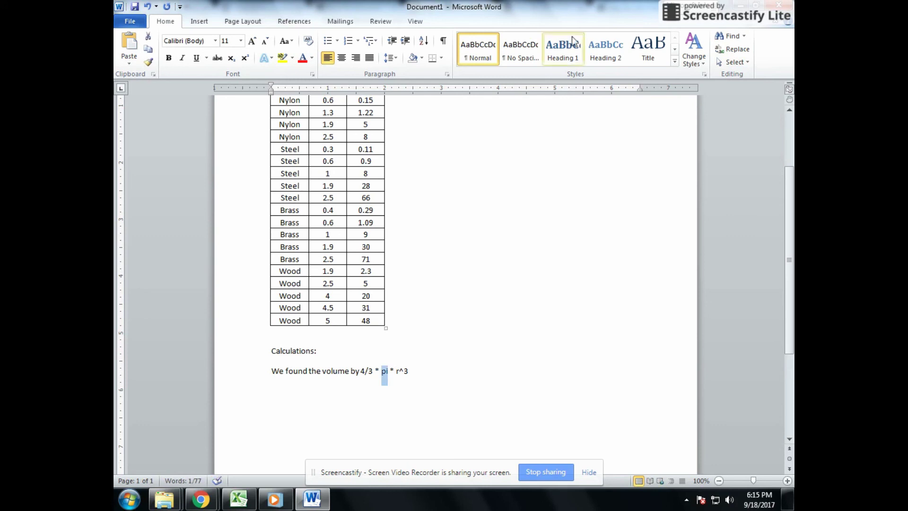
{"action": "left_click", "coordinate": [196, 22]}
{"action": "left_click", "coordinate": [772, 46]}
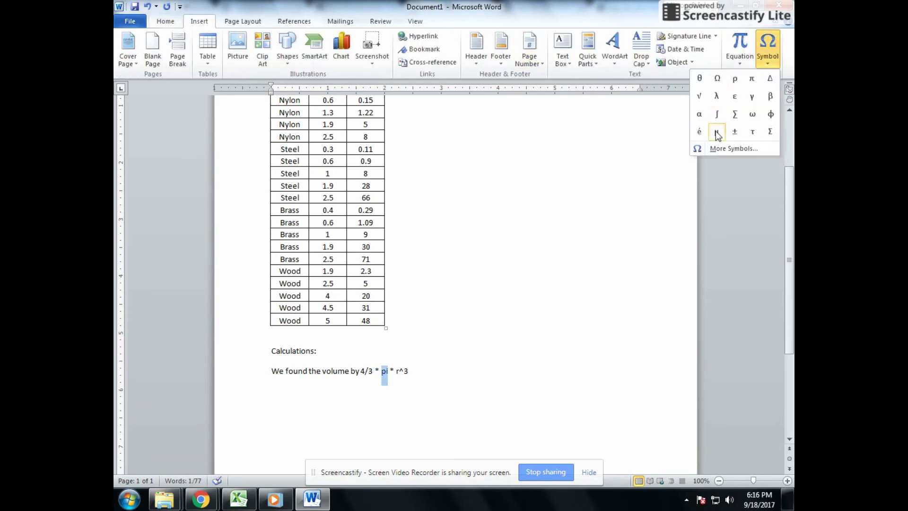
{"action": "left_click", "coordinate": [753, 79]}
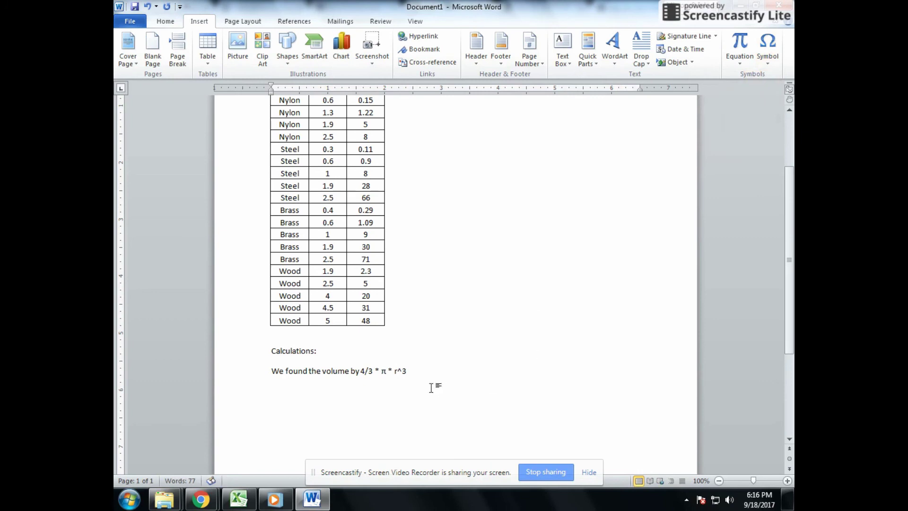
Finish the sentence after the volume formula with ", with the the diameter."
{"action": "left_click", "coordinate": [412, 374]}
{"action": "type", "text": ", with the the diameter"}
{"action": "key", "text": "Return"}
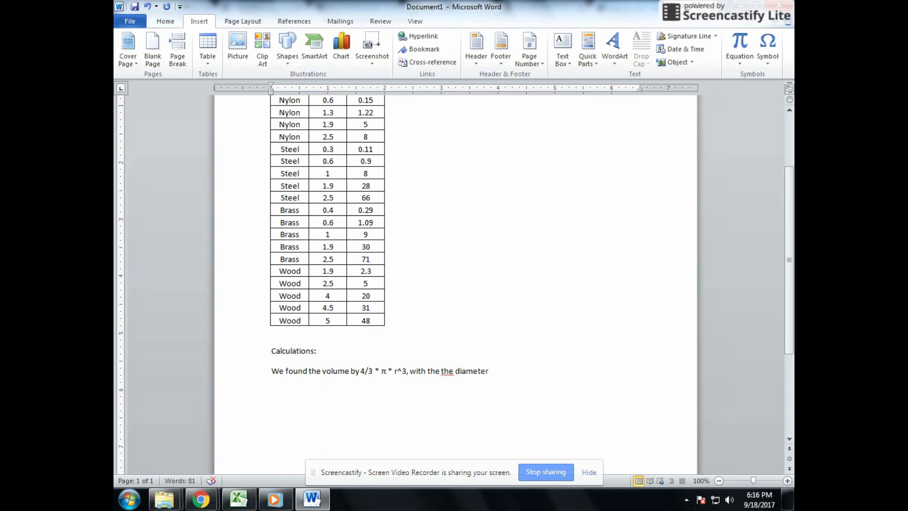
{"action": "key", "text": "BackSpace"}
{"action": "type", "text": "."}
Paste the copied volume and mass table on a new line below the calculation sentence, and check it across both pages
{"action": "scroll", "coordinate": [509, 364], "scroll_direction": "up", "scroll_amount": 4}
{"action": "scroll", "coordinate": [506, 360], "scroll_direction": "down", "scroll_amount": 6}
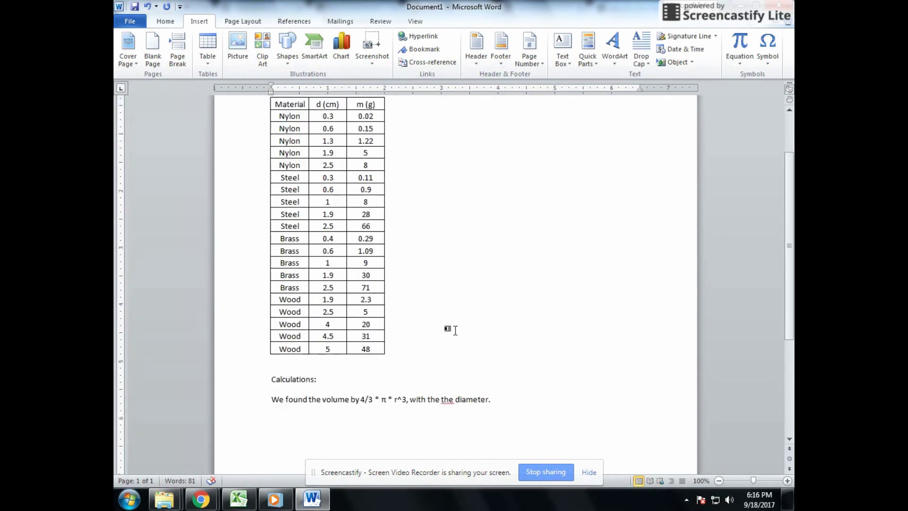
{"action": "key", "text": "Return"}
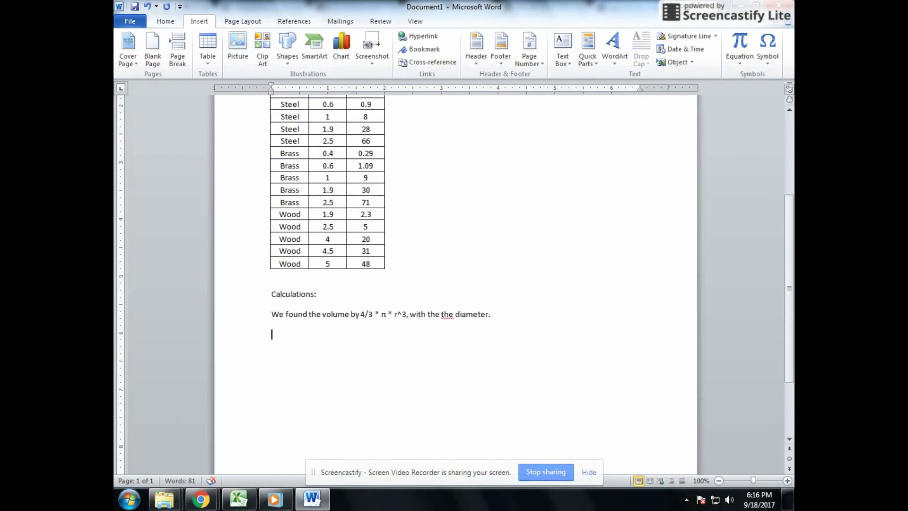
{"action": "key", "text": "ctrl+v"}
{"action": "scroll", "coordinate": [468, 318], "scroll_direction": "up", "scroll_amount": 4}
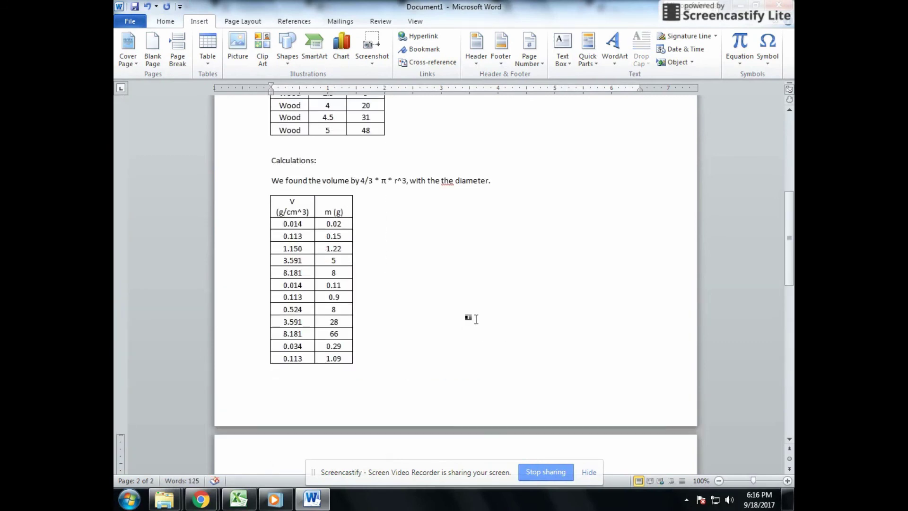
{"action": "scroll", "coordinate": [412, 265], "scroll_direction": "down", "scroll_amount": 4}
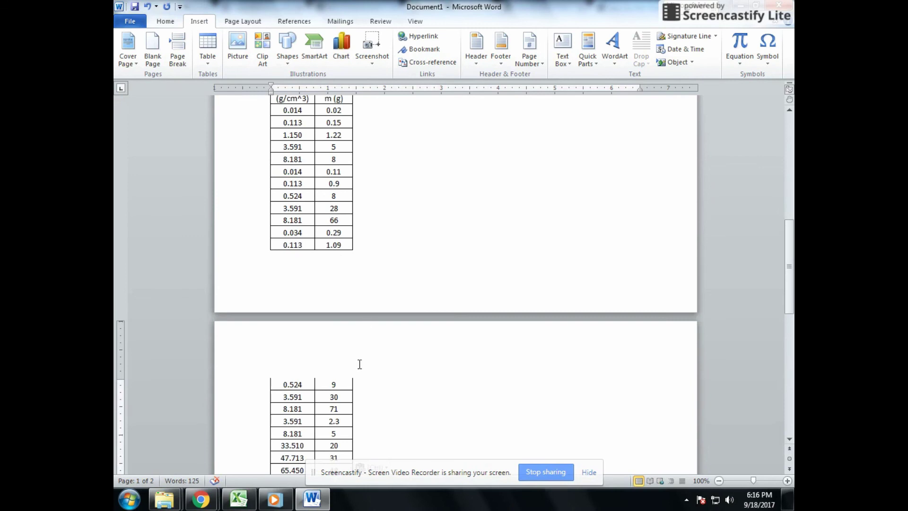
{"action": "scroll", "coordinate": [354, 359], "scroll_direction": "down", "scroll_amount": 2}
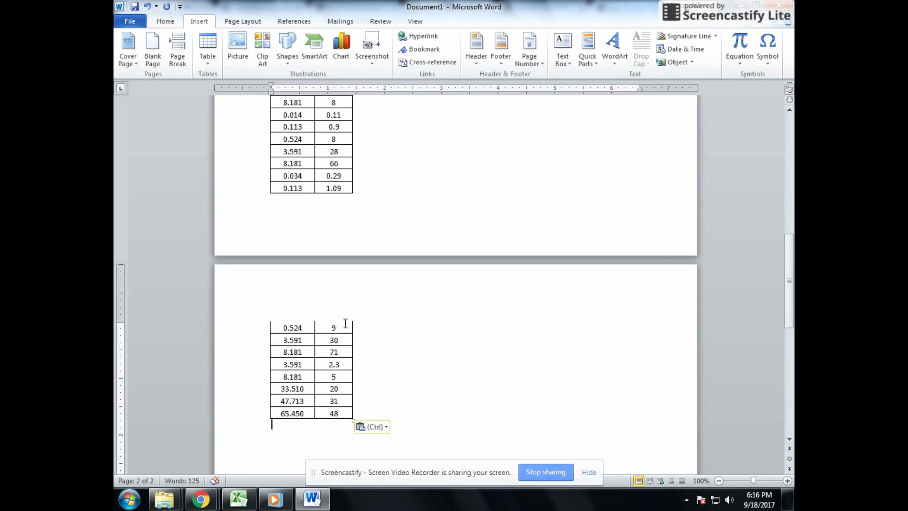
Insert a page break before the "Calculations:" heading and check the resulting page layout
{"action": "scroll", "coordinate": [345, 324], "scroll_direction": "up", "scroll_amount": 5}
{"action": "left_click", "coordinate": [502, 151]}
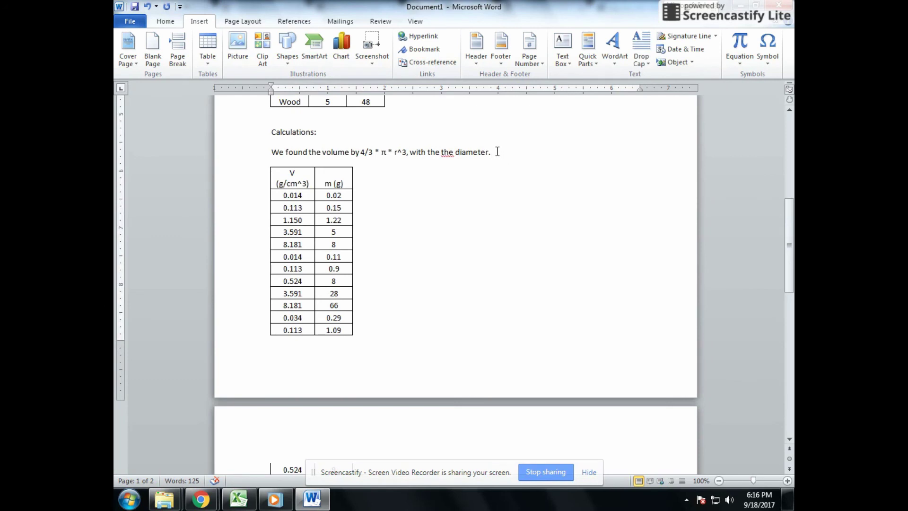
{"action": "left_click", "coordinate": [271, 132]}
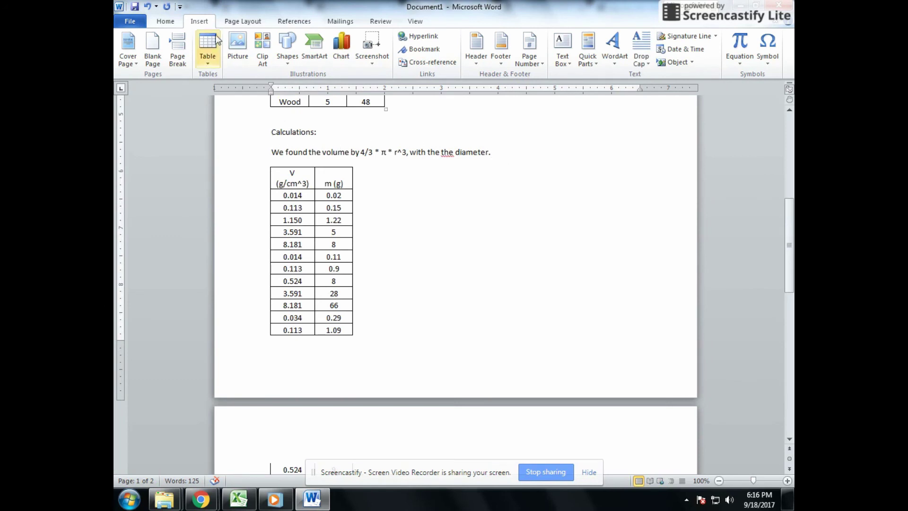
{"action": "left_click", "coordinate": [178, 59]}
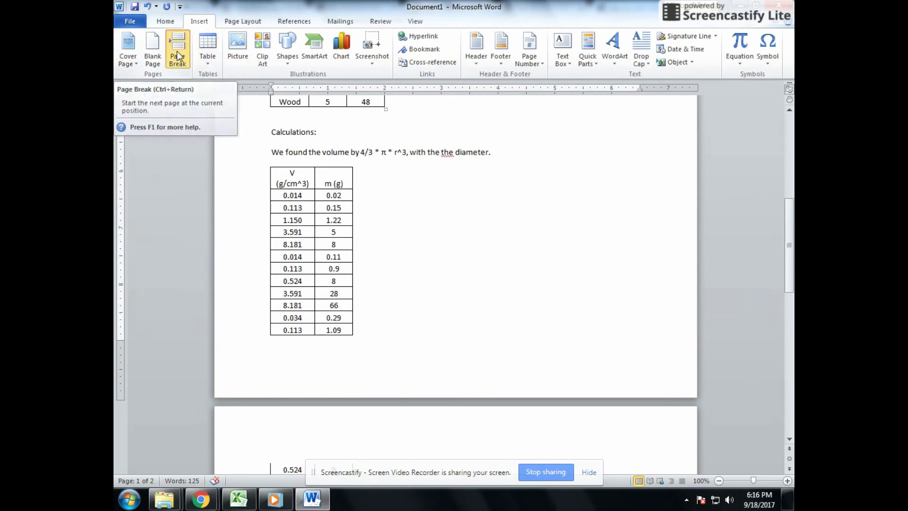
{"action": "scroll", "coordinate": [440, 274], "scroll_direction": "down", "scroll_amount": 12}
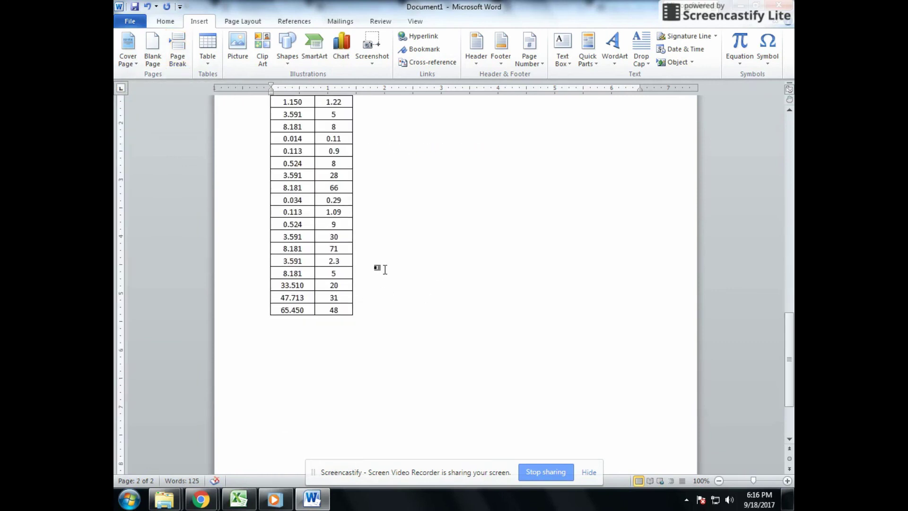
{"action": "scroll", "coordinate": [378, 267], "scroll_direction": "up", "scroll_amount": 5}
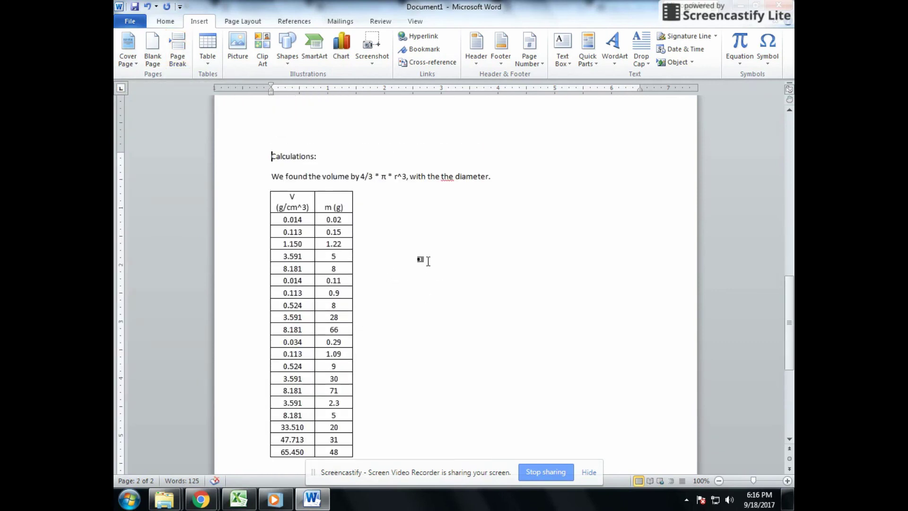
{"action": "scroll", "coordinate": [427, 260], "scroll_direction": "up", "scroll_amount": 3}
{"action": "scroll", "coordinate": [428, 261], "scroll_direction": "up", "scroll_amount": 15}
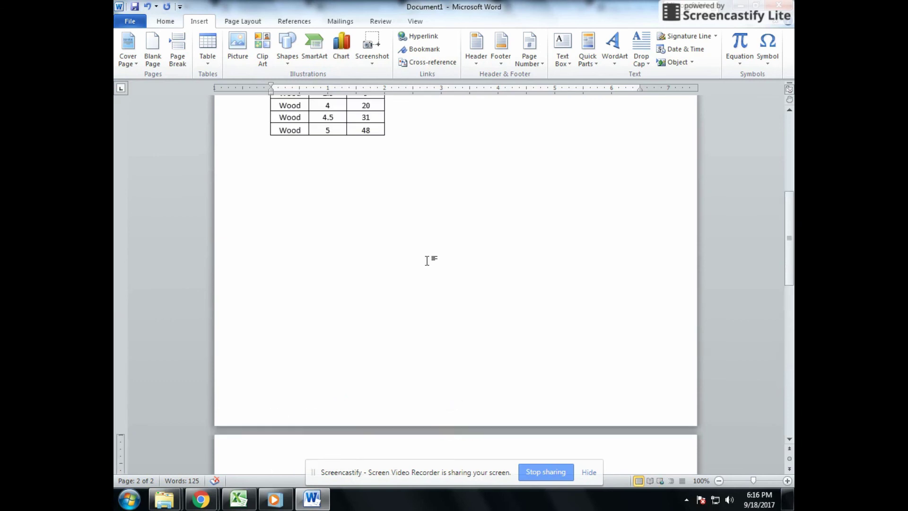
Add the sentence "We obtained the following graph:" below the volume and mass table, followed by a new line
{"action": "scroll", "coordinate": [445, 238], "scroll_direction": "down", "scroll_amount": 20}
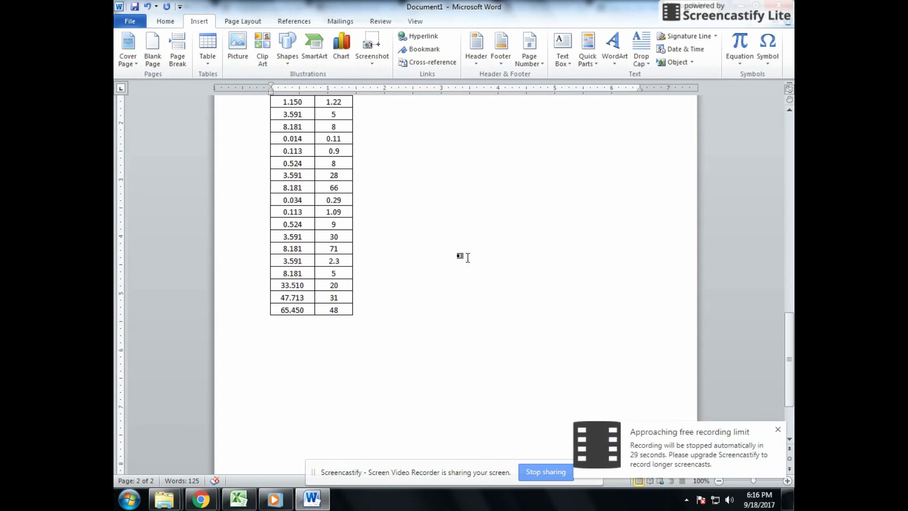
{"action": "scroll", "coordinate": [467, 257], "scroll_direction": "up", "scroll_amount": 5}
{"action": "scroll", "coordinate": [469, 259], "scroll_direction": "down", "scroll_amount": 8}
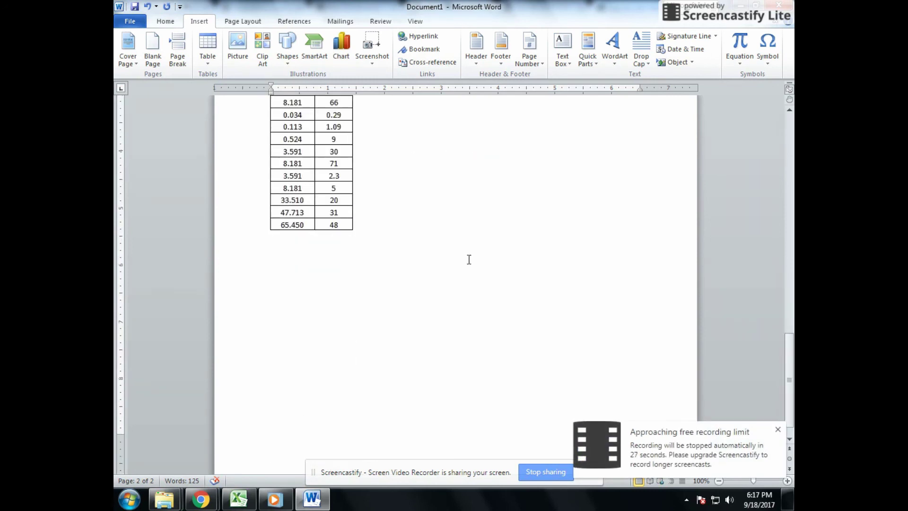
{"action": "left_click", "coordinate": [340, 252]}
{"action": "type", "text": "We obtained the fo"}
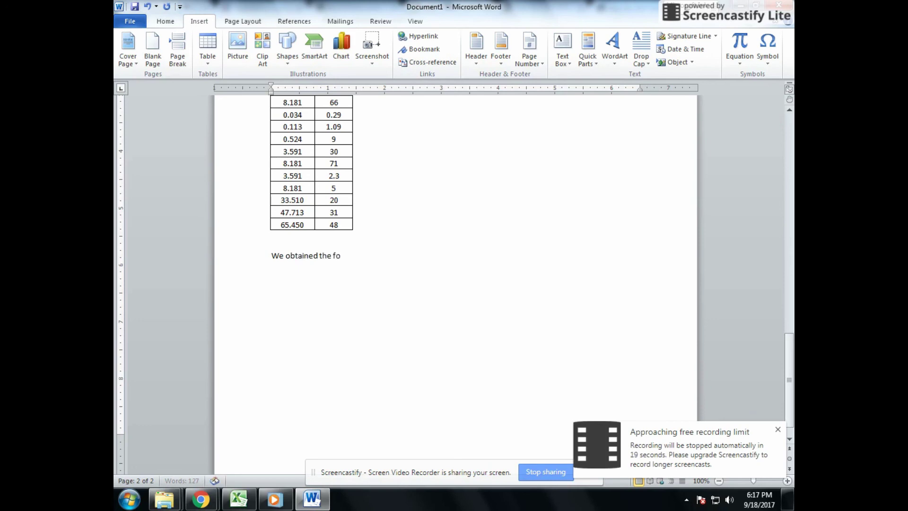
{"action": "type", "text": "h:"}
{"action": "key", "text": "Return"}
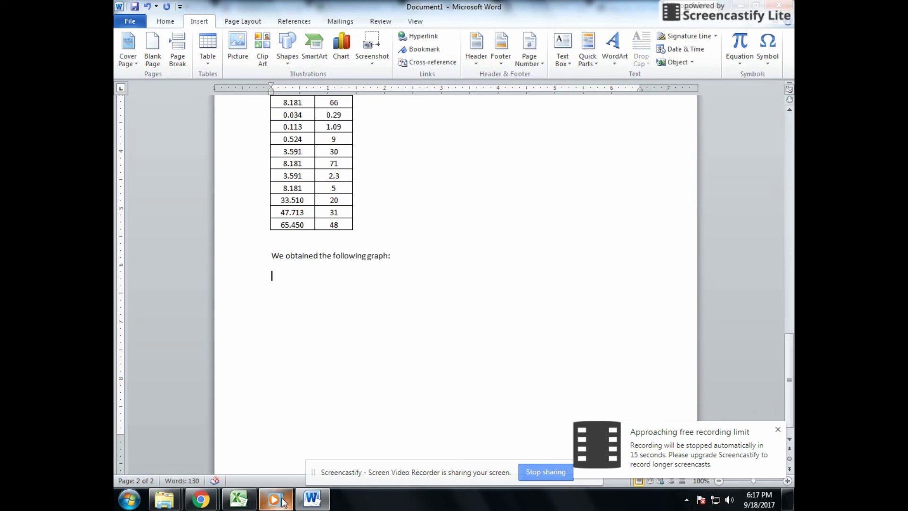
Copy the Mass vs Volume chart from the Excel workbook and paste it into the Word report below the graph sentence
{"action": "left_click", "coordinate": [238, 498]}
{"action": "key", "text": "ctrl+c"}
{"action": "left_click", "coordinate": [582, 173]}
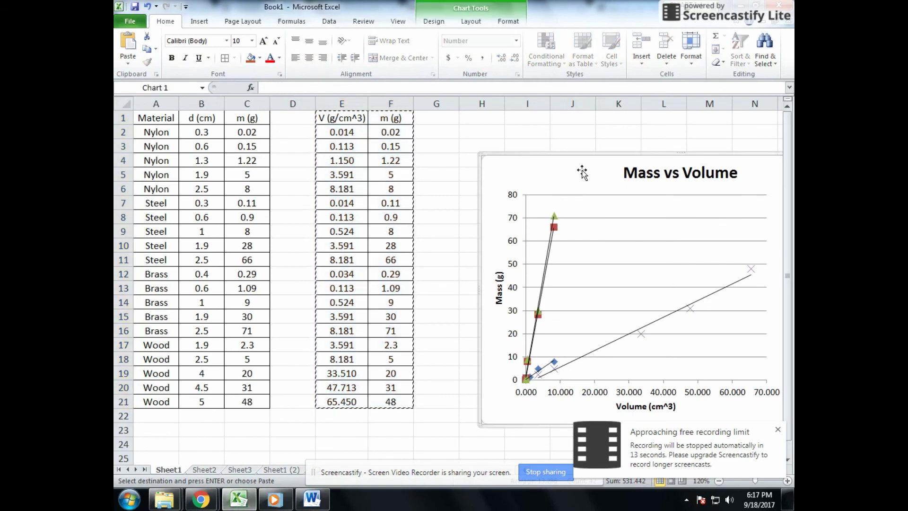
{"action": "key", "text": "ctrl+c"}
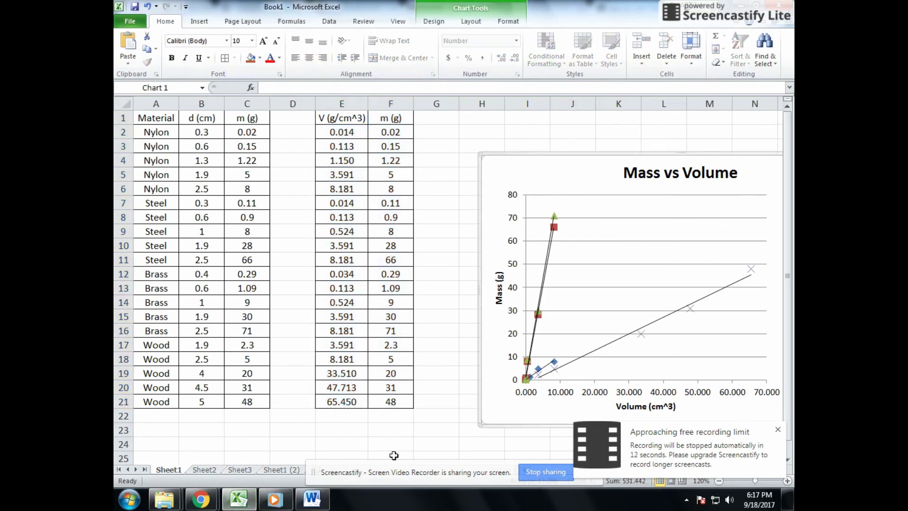
{"action": "left_click", "coordinate": [313, 498]}
{"action": "key", "text": "ctrl+v"}
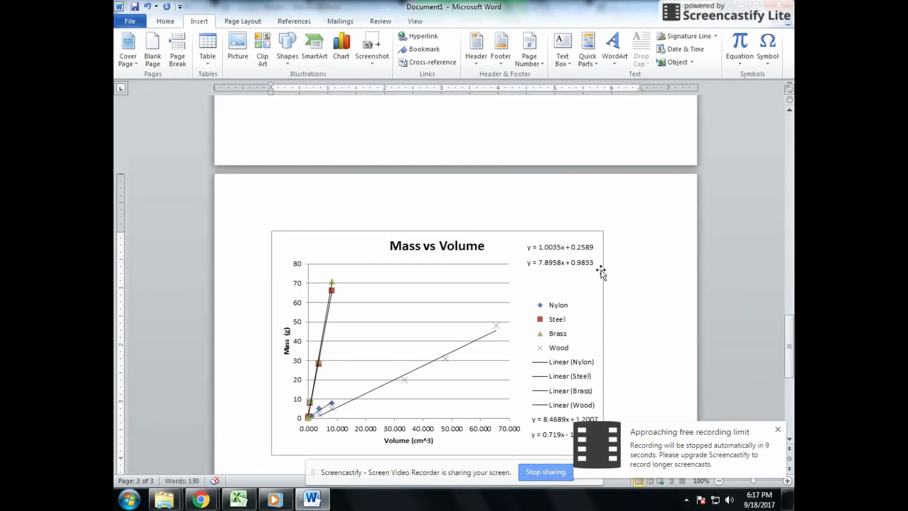
{"action": "key", "text": "ctrl+v"}
Review the report's layout from the calculations section through the Mass vs Volume chart, including its axis labels
{"action": "scroll", "coordinate": [601, 271], "scroll_direction": "up", "scroll_amount": 11}
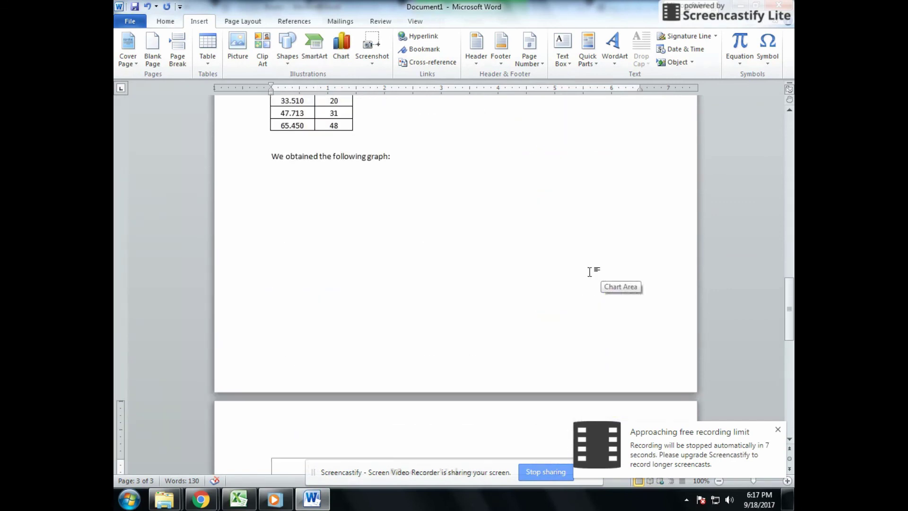
{"action": "scroll", "coordinate": [430, 270], "scroll_direction": "down", "scroll_amount": 10}
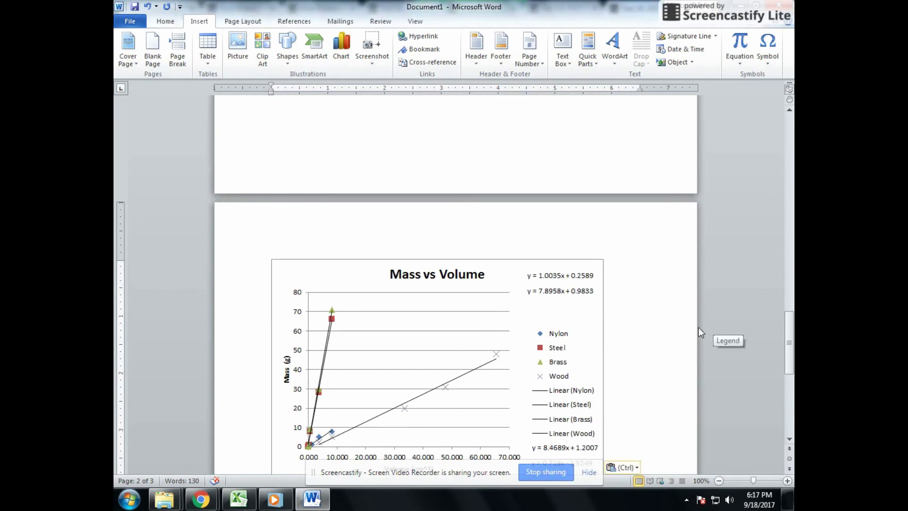
{"action": "scroll", "coordinate": [699, 327], "scroll_direction": "down", "scroll_amount": 4}
{"action": "scroll", "coordinate": [635, 308], "scroll_direction": "up", "scroll_amount": 6}
{"action": "scroll", "coordinate": [660, 306], "scroll_direction": "down", "scroll_amount": 6}
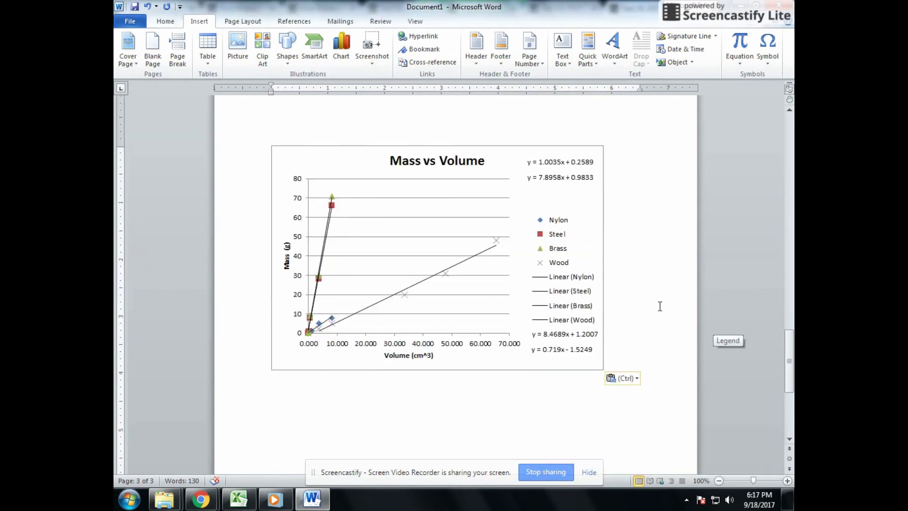
{"action": "scroll", "coordinate": [662, 297], "scroll_direction": "up", "scroll_amount": 15}
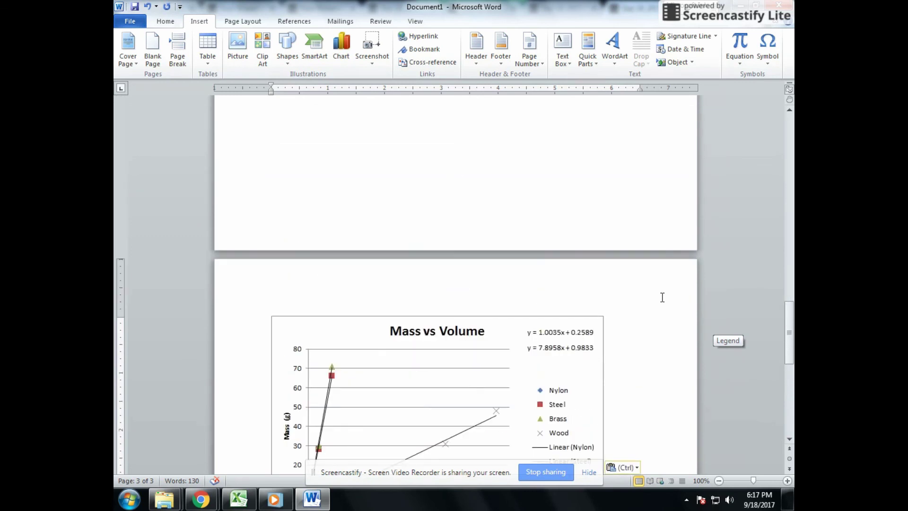
{"action": "scroll", "coordinate": [664, 297], "scroll_direction": "up", "scroll_amount": 10}
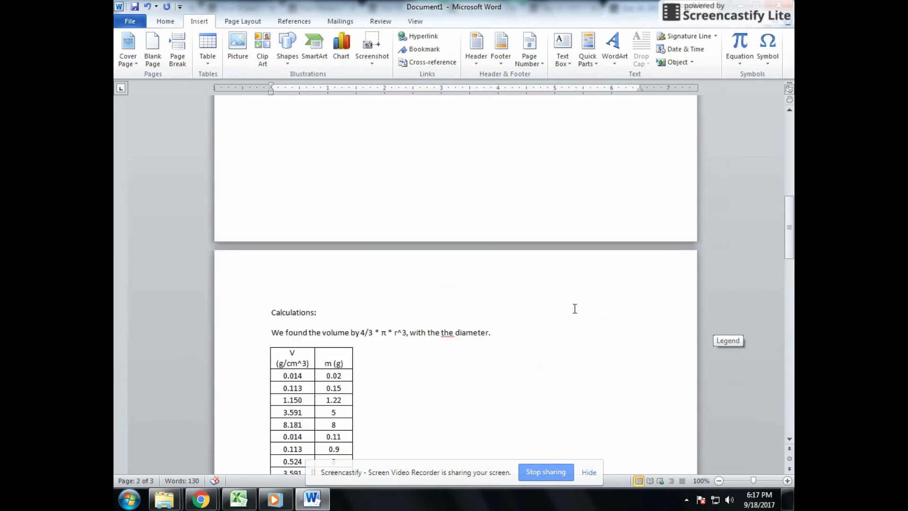
{"action": "scroll", "coordinate": [558, 312], "scroll_direction": "down", "scroll_amount": 4}
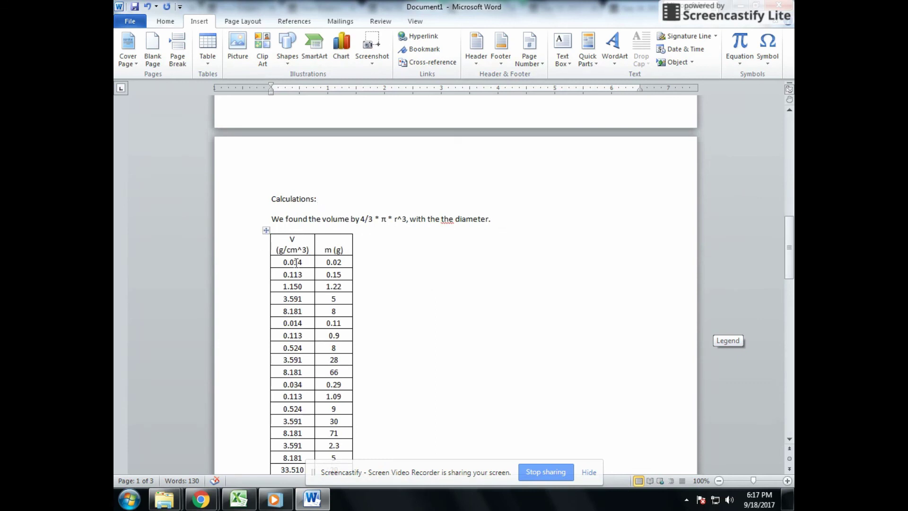
{"action": "scroll", "coordinate": [476, 298], "scroll_direction": "down", "scroll_amount": 10}
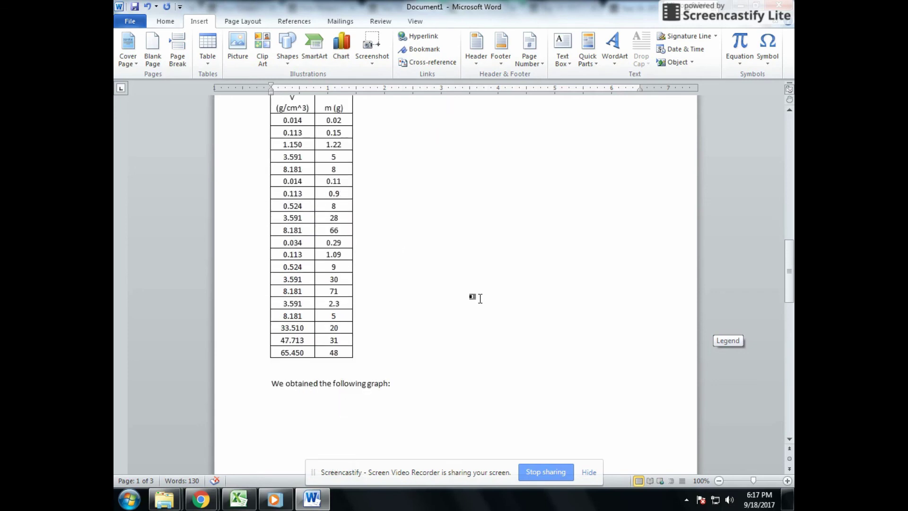
{"action": "left_click", "coordinate": [412, 242]}
{"action": "key", "text": "ctrl+v"}
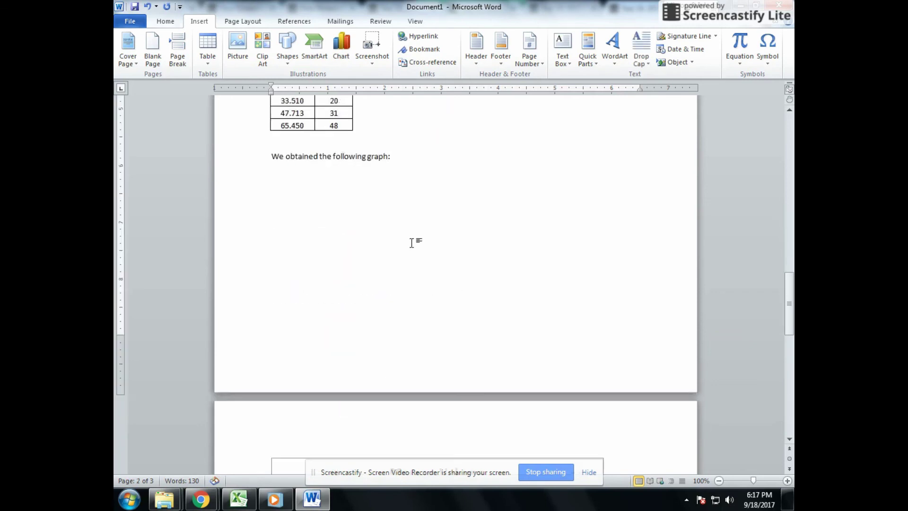
{"action": "scroll", "coordinate": [480, 299], "scroll_direction": "down", "scroll_amount": 9}
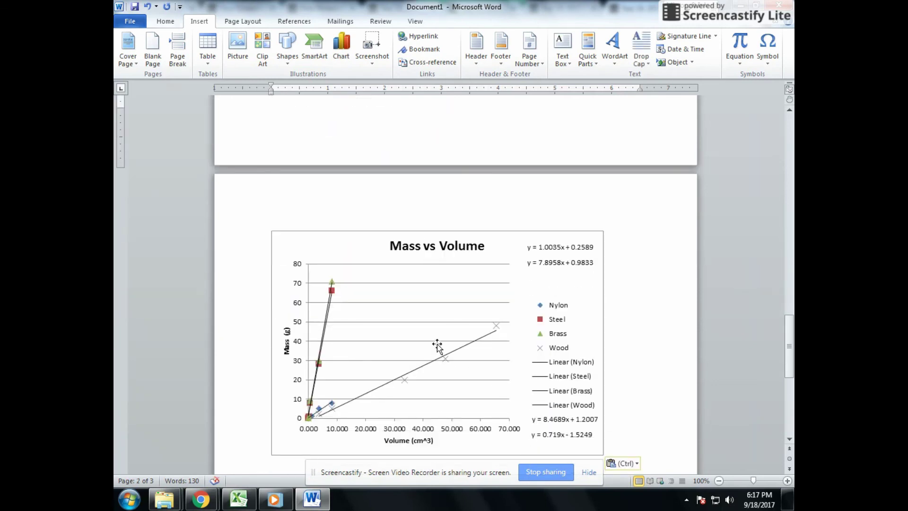
{"action": "scroll", "coordinate": [440, 346], "scroll_direction": "up", "scroll_amount": 1}
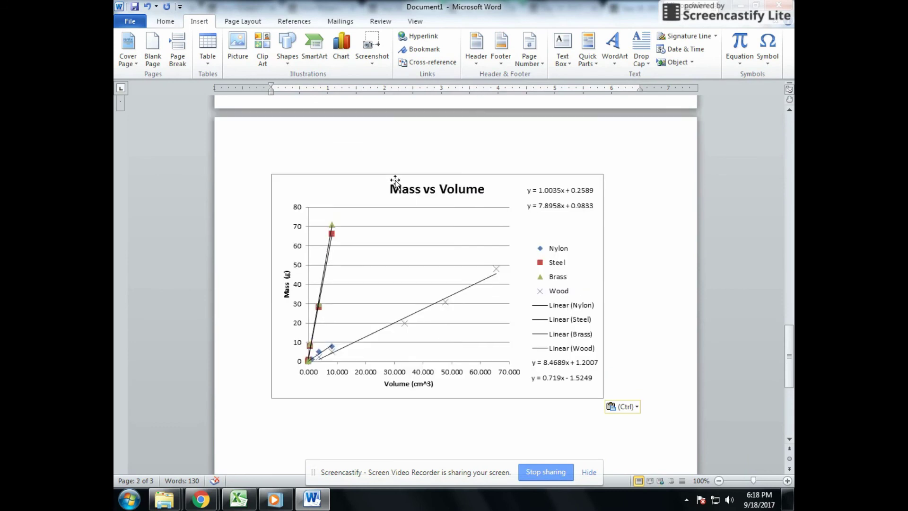
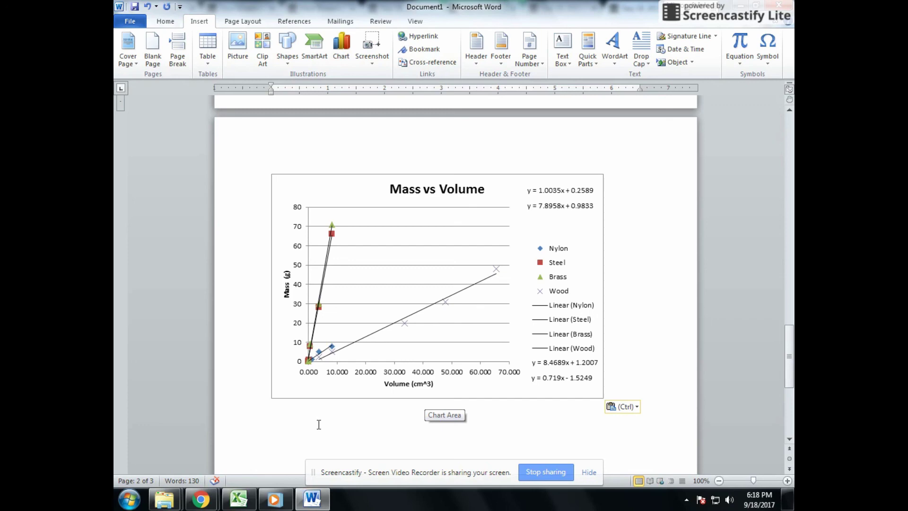
Switch to Excel and format the Mass vs Volume chart's horizontal axis numbers to one decimal place
{"action": "left_click", "coordinate": [238, 499]}
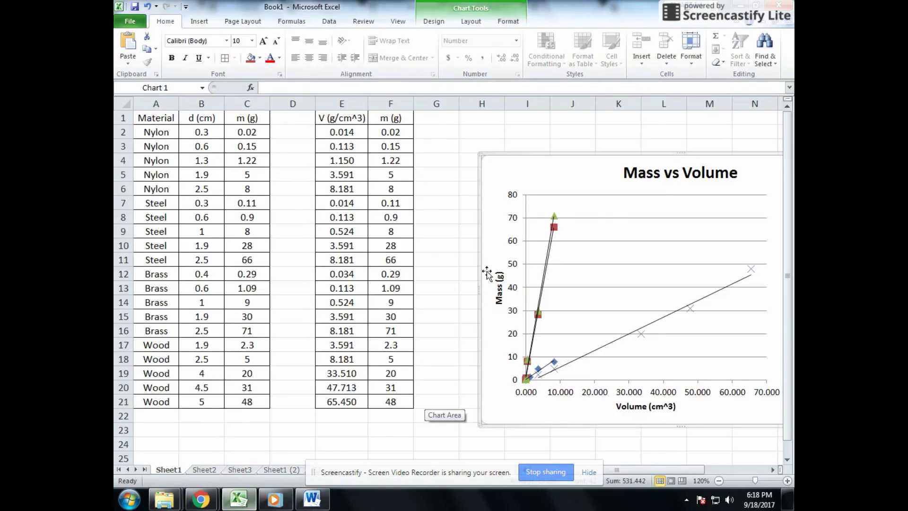
{"action": "left_click", "coordinate": [773, 469]}
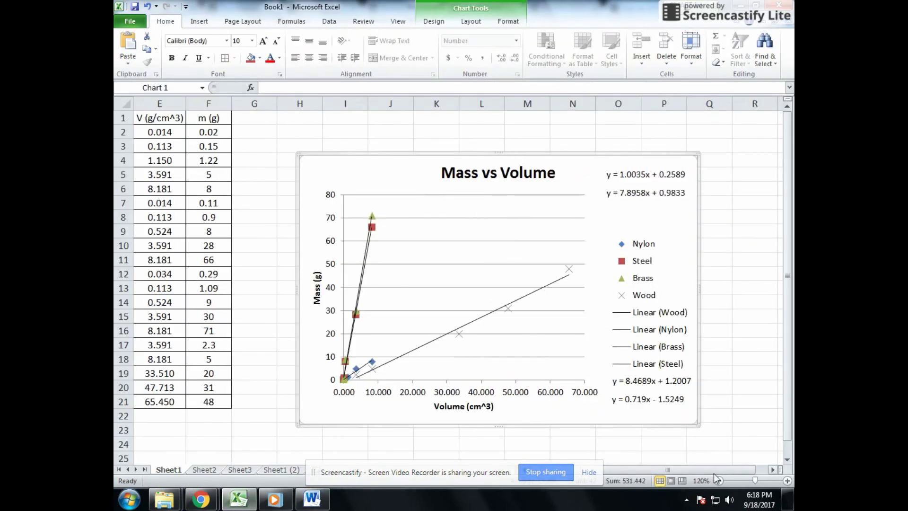
{"action": "right_click", "coordinate": [523, 396]}
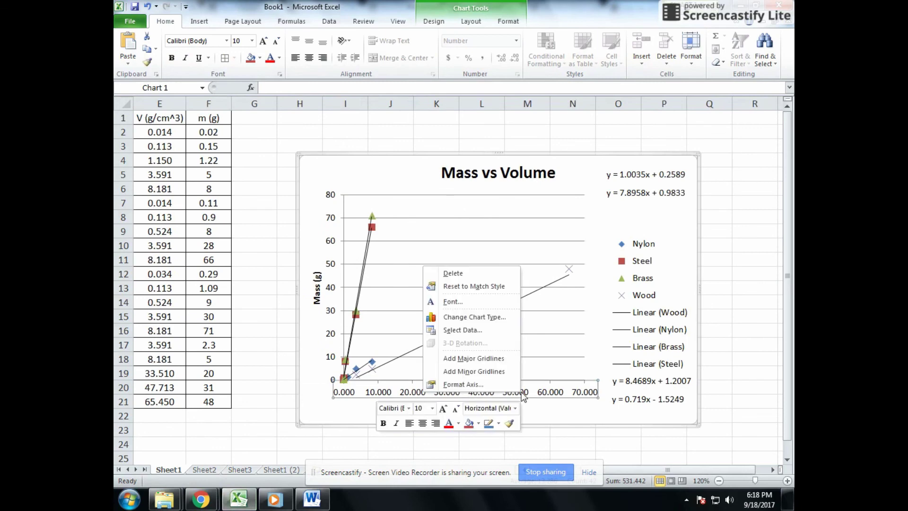
{"action": "left_click", "coordinate": [489, 383]}
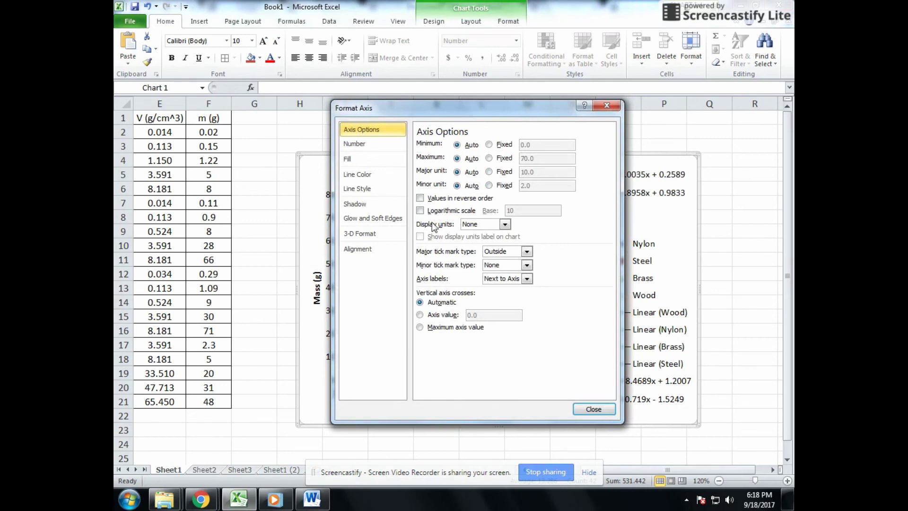
{"action": "left_click", "coordinate": [386, 146]}
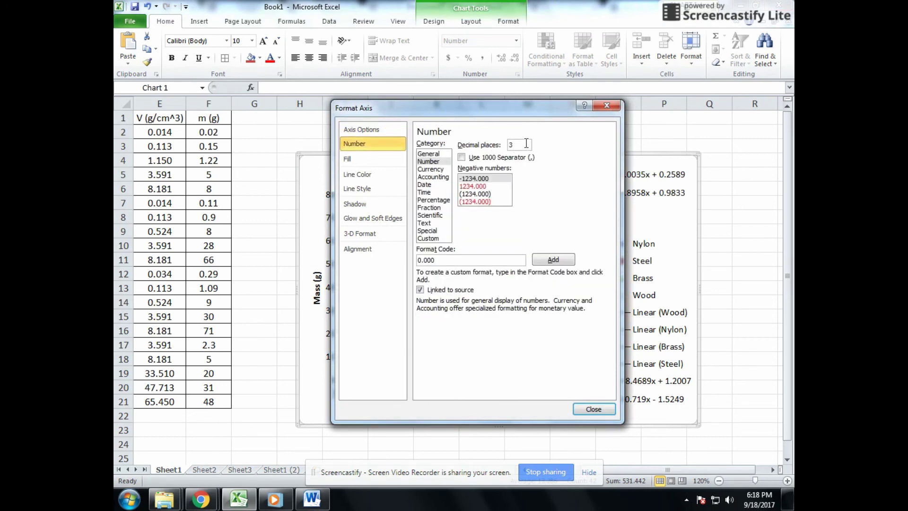
{"action": "left_click", "coordinate": [481, 149]}
{"action": "left_click", "coordinate": [593, 410]}
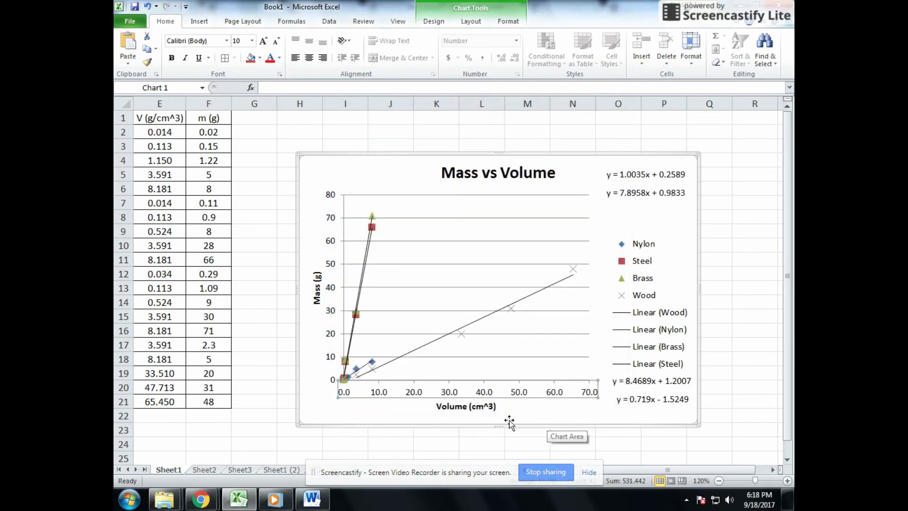
Copy the reformatted chart from Excel and replace the old Mass vs Volume chart in the Word report with it
{"action": "left_click", "coordinate": [325, 410]}
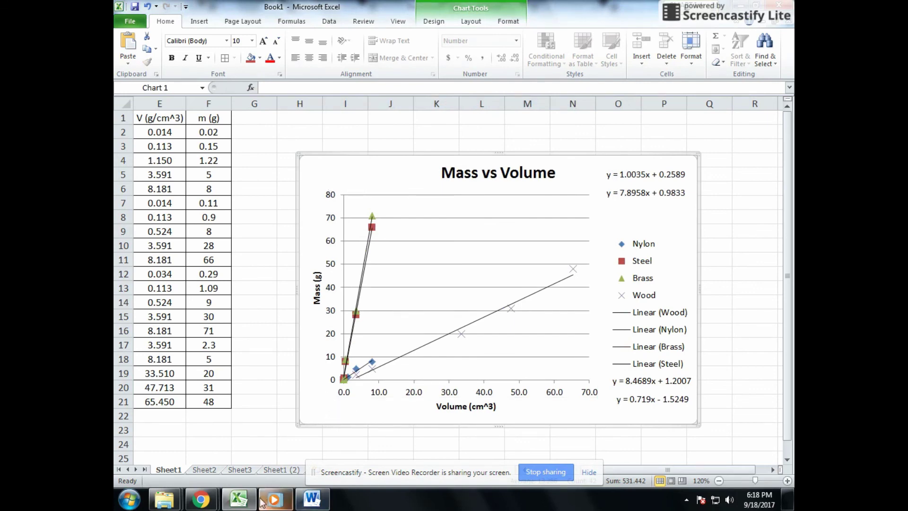
{"action": "left_click", "coordinate": [239, 499]}
{"action": "left_click", "coordinate": [307, 190]}
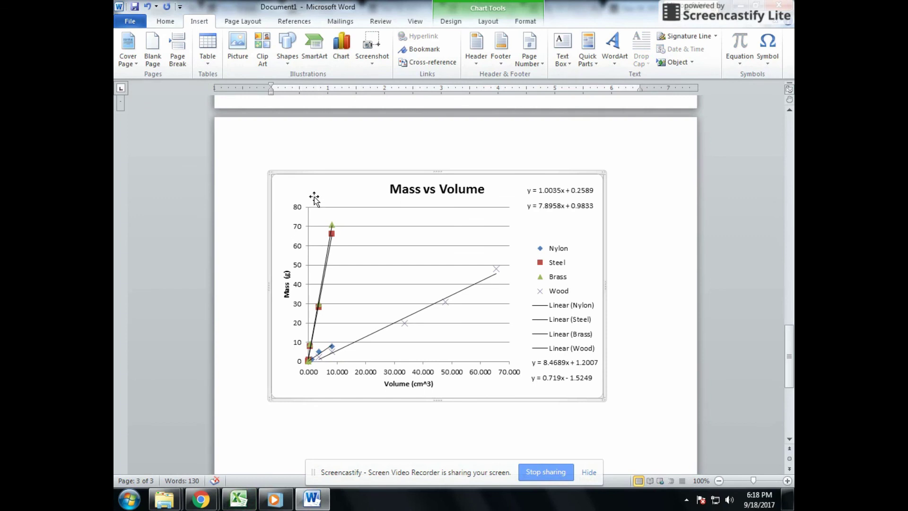
{"action": "key", "text": "Delete"}
{"action": "key", "text": "ctrl+v"}
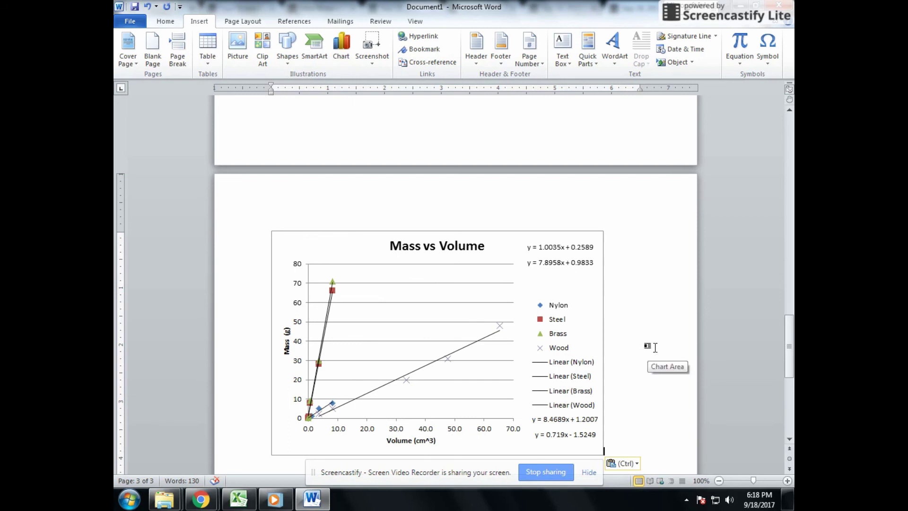
{"action": "scroll", "coordinate": [655, 348], "scroll_direction": "down", "scroll_amount": 1}
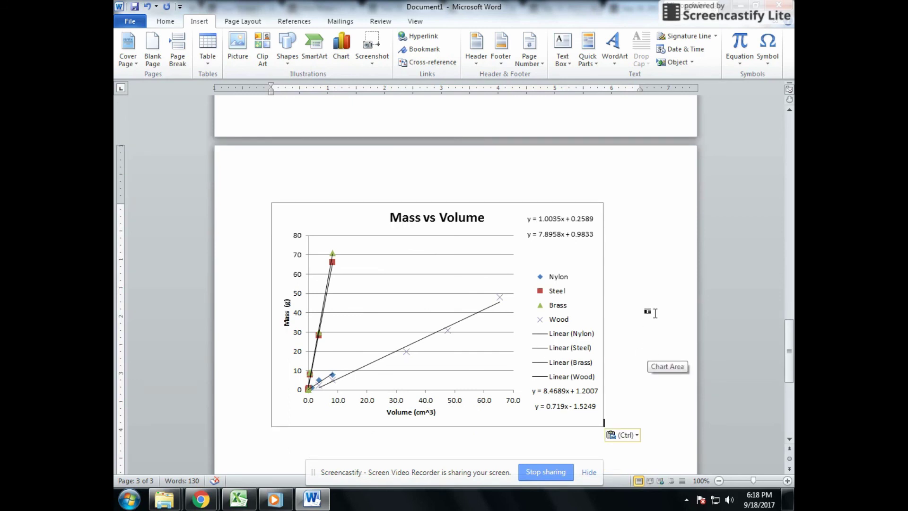
{"action": "scroll", "coordinate": [638, 260], "scroll_direction": "down", "scroll_amount": 1}
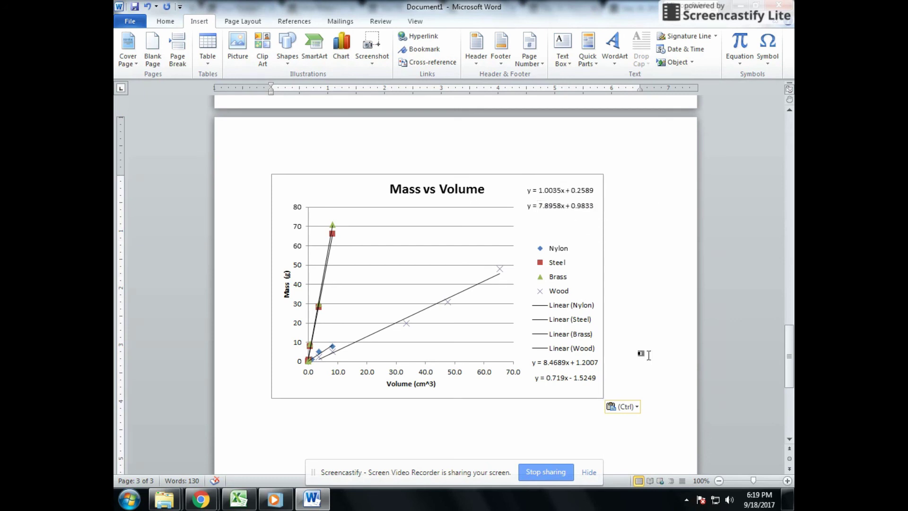
Write "We found Nylon’s density to be 1.00 g/cm^3" on a new line below the Mass vs Volume chart
{"action": "key", "text": "Return"}
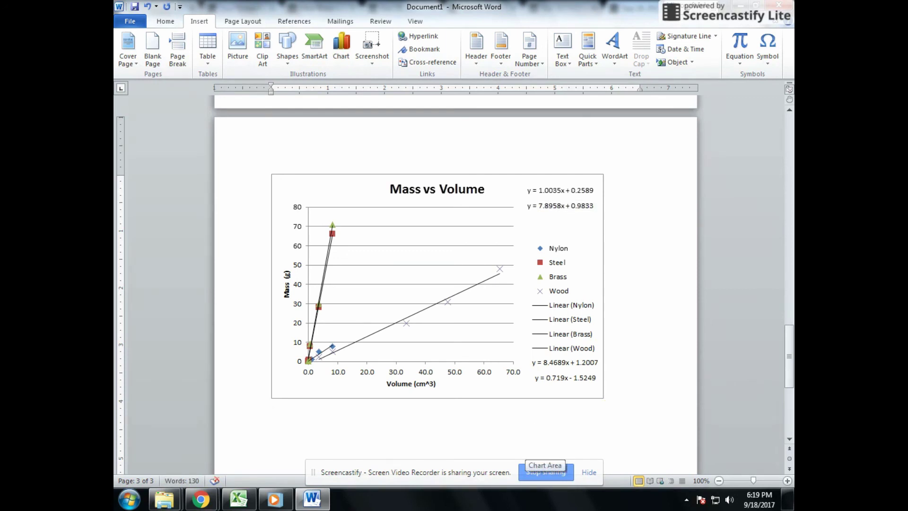
{"action": "type", "text": "We found Nylon’s den"}
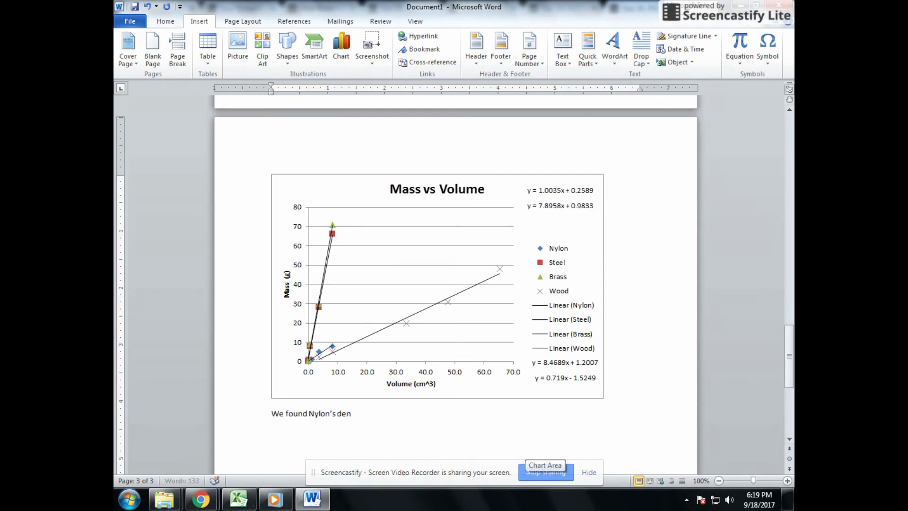
{"action": "type", "text": "e 1.00 g/cm^3"}
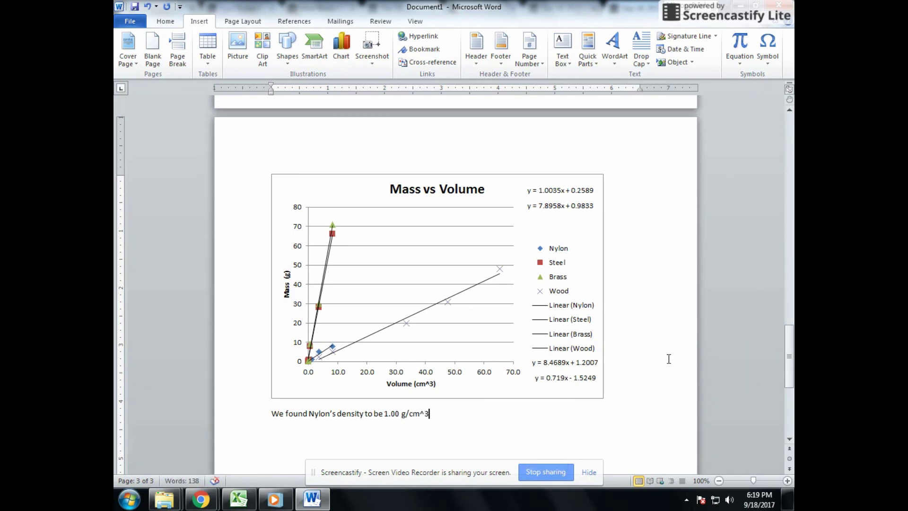
Check the precision of the values in the report's data tables and shorten Nylon's density in the sentence to 1.0 g/cm^3
{"action": "scroll", "coordinate": [641, 365], "scroll_direction": "up", "scroll_amount": 7}
{"action": "scroll", "coordinate": [641, 365], "scroll_direction": "up", "scroll_amount": 20}
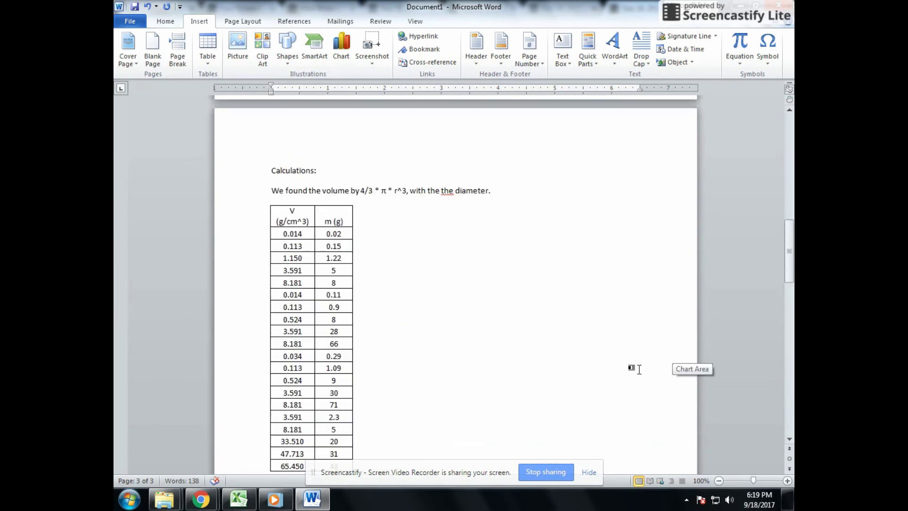
{"action": "scroll", "coordinate": [640, 370], "scroll_direction": "up", "scroll_amount": 12}
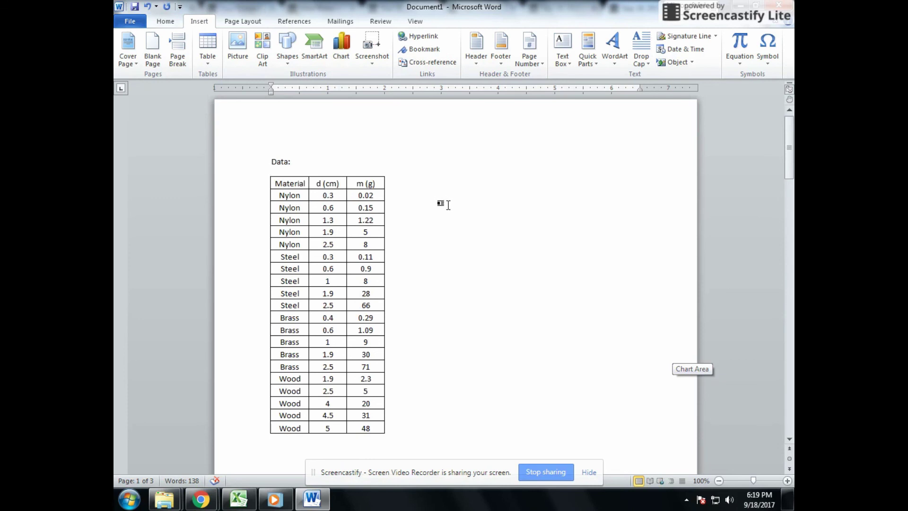
{"action": "scroll", "coordinate": [448, 204], "scroll_direction": "down", "scroll_amount": 20}
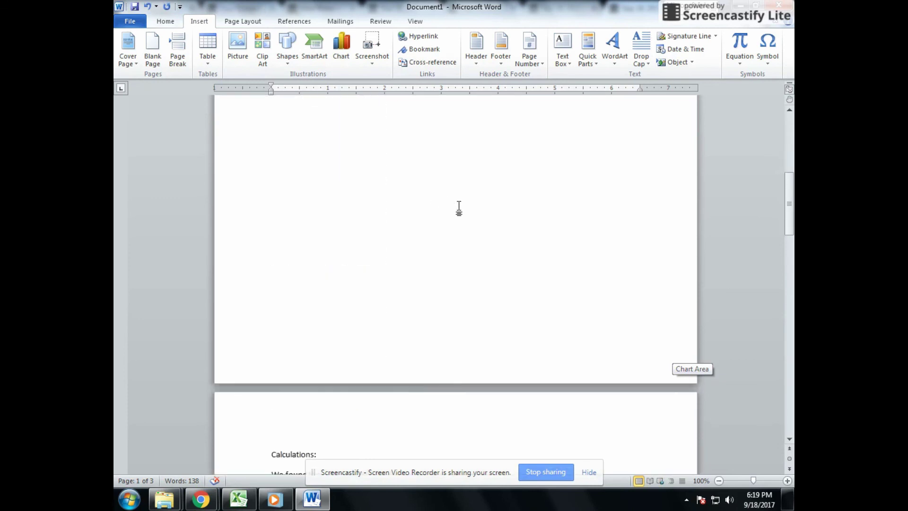
{"action": "scroll", "coordinate": [462, 204], "scroll_direction": "down", "scroll_amount": 18}
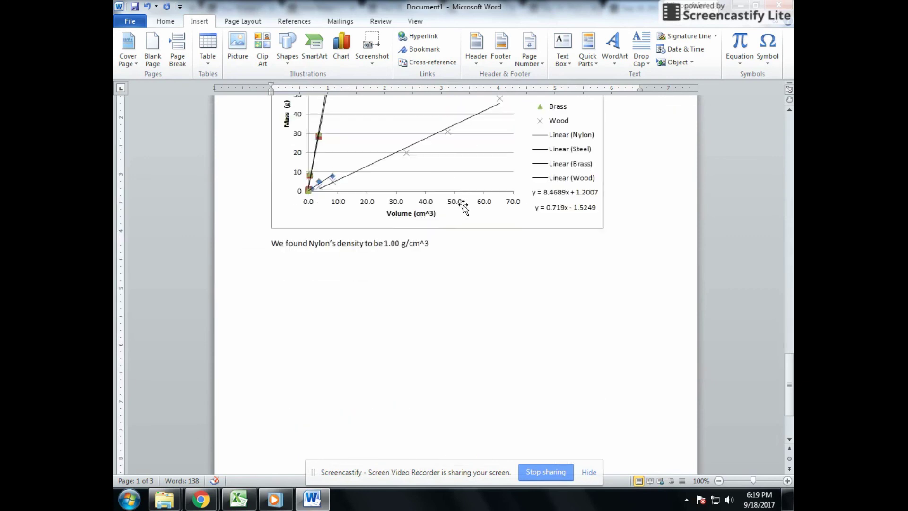
{"action": "left_click", "coordinate": [400, 243]}
{"action": "key", "text": "BackSpace"}
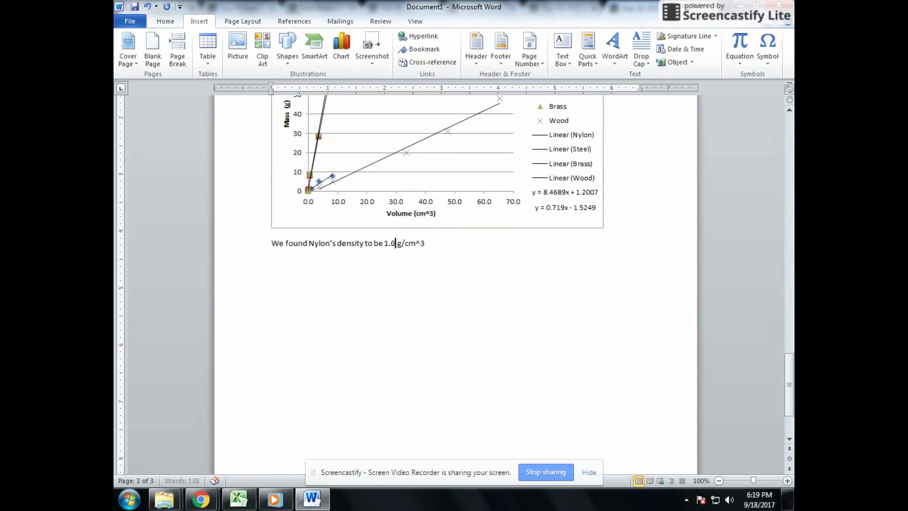
Continue the Nylon density sentence after the unit with ", while we f"
{"action": "scroll", "coordinate": [427, 253], "scroll_direction": "up", "scroll_amount": 4}
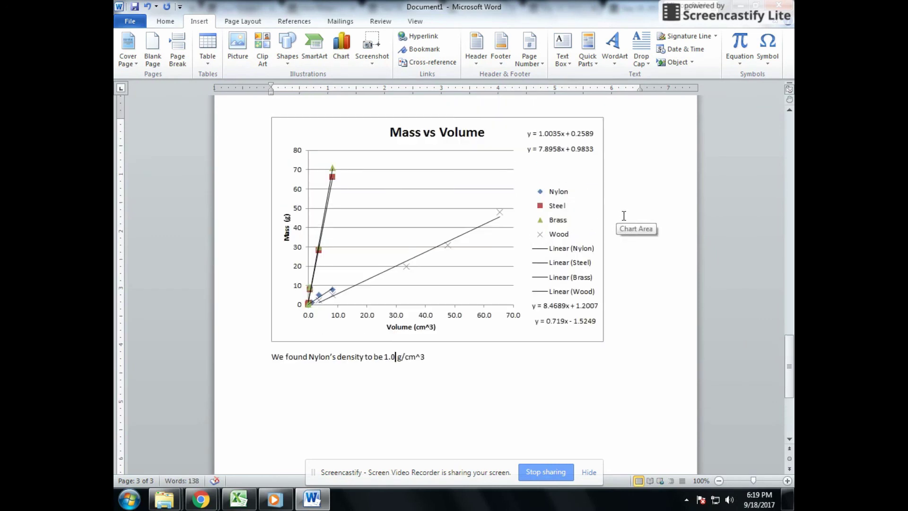
{"action": "left_click", "coordinate": [446, 358]}
{"action": "type", "text": "."}
{"action": "key", "text": "BackSpace"}
{"action": "key", "text": "BackSpace"}
{"action": "type", "text": ", while we "}
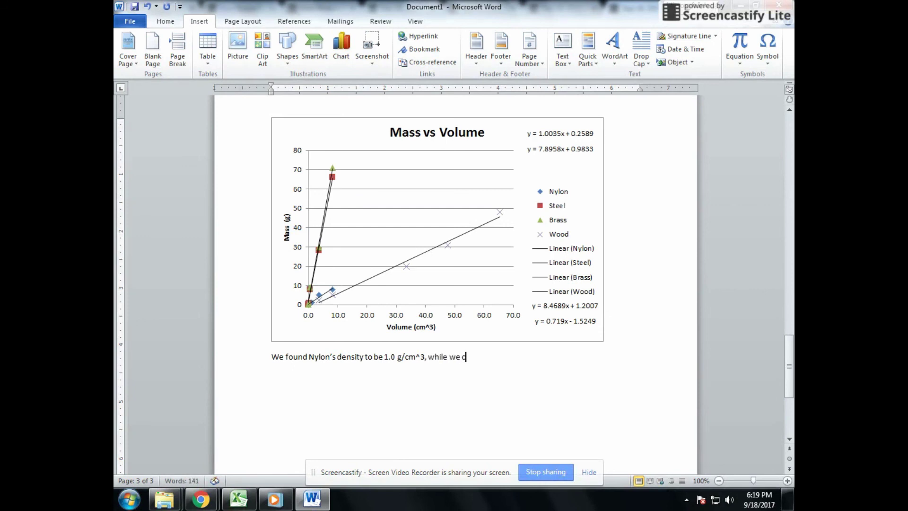
{"action": "type", "text": "f"}
Review the report's data table, volume calculations, graph sentence and Mass vs Volume chart
{"action": "scroll", "coordinate": [638, 312], "scroll_direction": "up", "scroll_amount": 10}
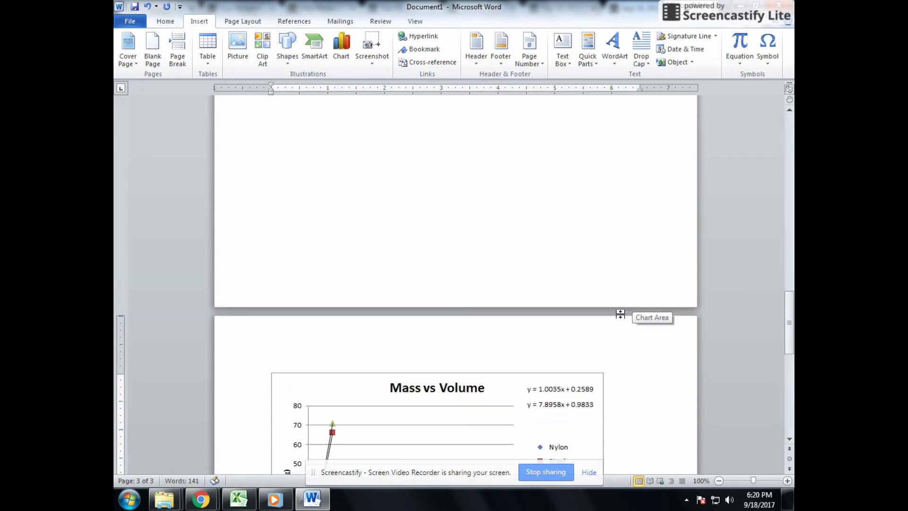
{"action": "scroll", "coordinate": [587, 373], "scroll_direction": "down", "scroll_amount": 3}
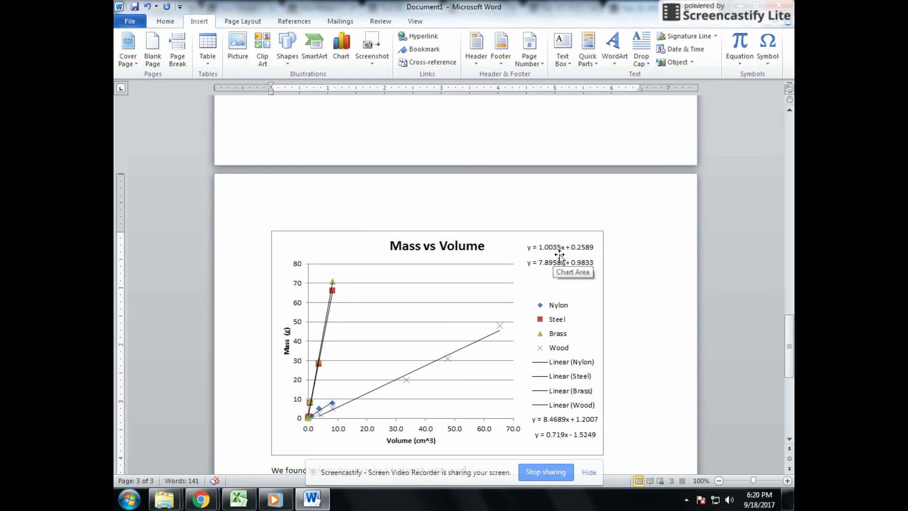
{"action": "scroll", "coordinate": [588, 293], "scroll_direction": "up", "scroll_amount": 12}
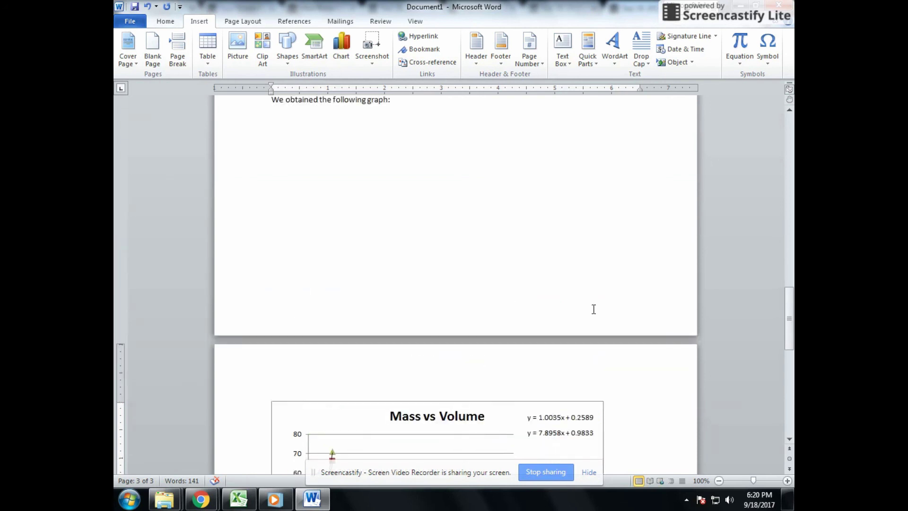
{"action": "scroll", "coordinate": [585, 310], "scroll_direction": "up", "scroll_amount": 15}
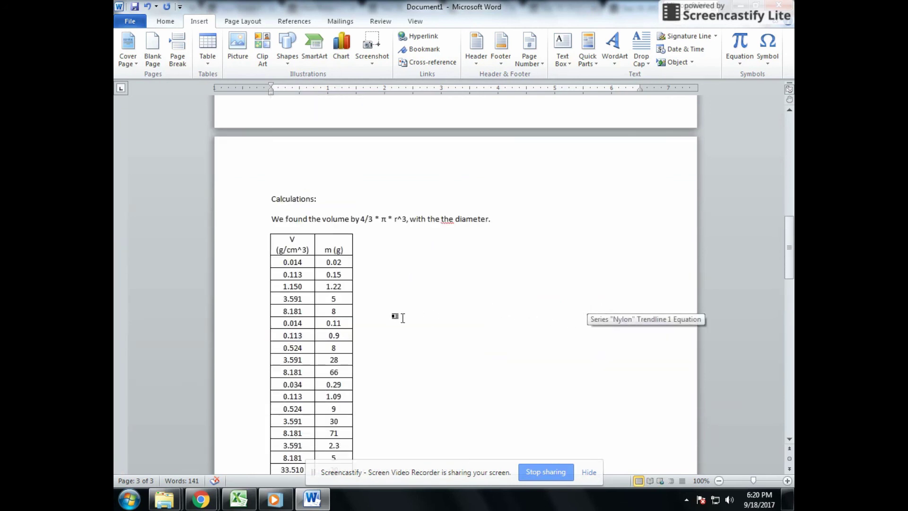
{"action": "scroll", "coordinate": [471, 317], "scroll_direction": "up", "scroll_amount": 10}
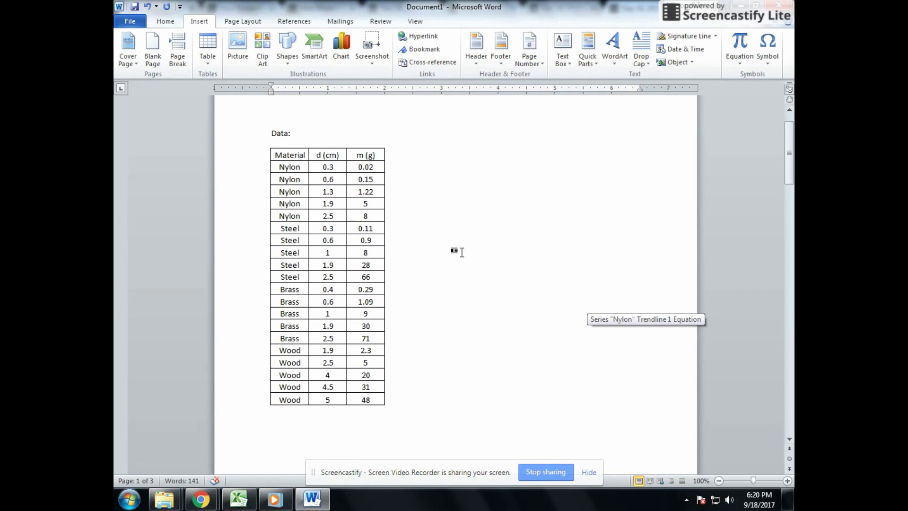
{"action": "scroll", "coordinate": [461, 252], "scroll_direction": "down", "scroll_amount": 15}
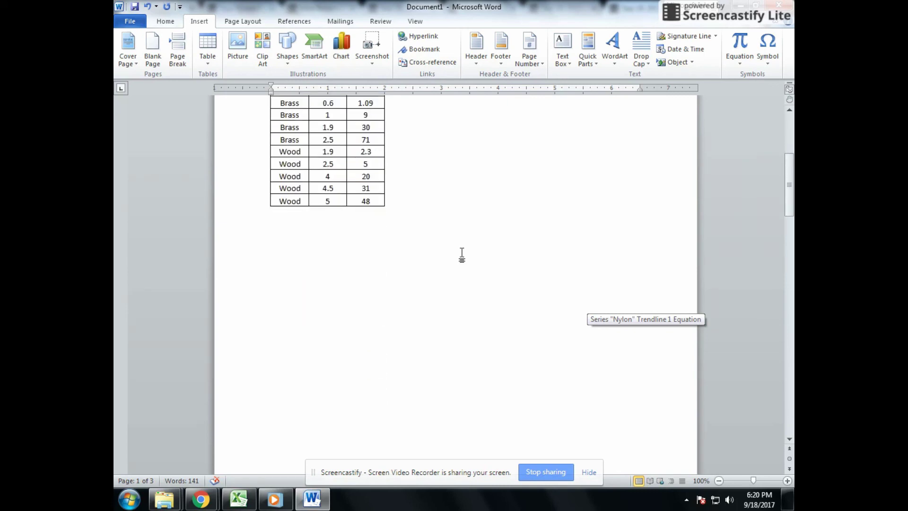
{"action": "scroll", "coordinate": [554, 265], "scroll_direction": "down", "scroll_amount": 20}
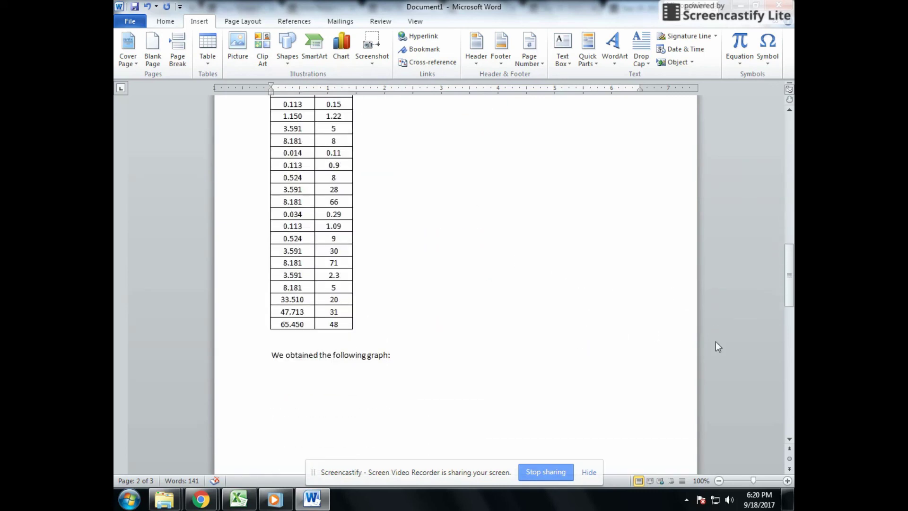
{"action": "scroll", "coordinate": [706, 328], "scroll_direction": "down", "scroll_amount": 5}
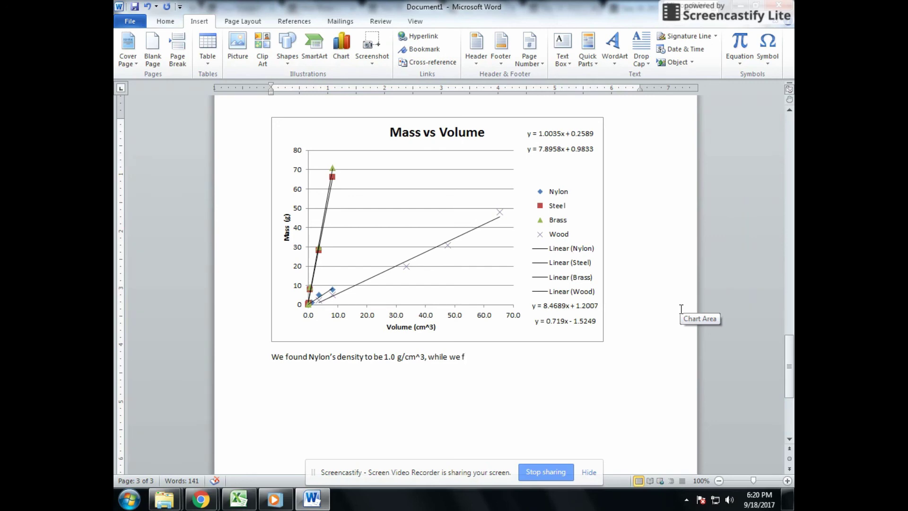
{"action": "scroll", "coordinate": [677, 312], "scroll_direction": "up", "scroll_amount": 20}
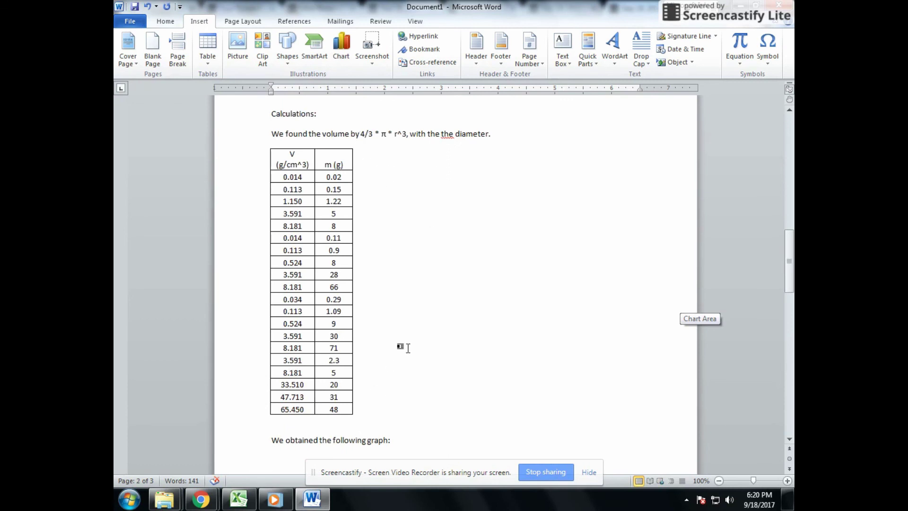
{"action": "scroll", "coordinate": [408, 348], "scroll_direction": "down", "scroll_amount": 17}
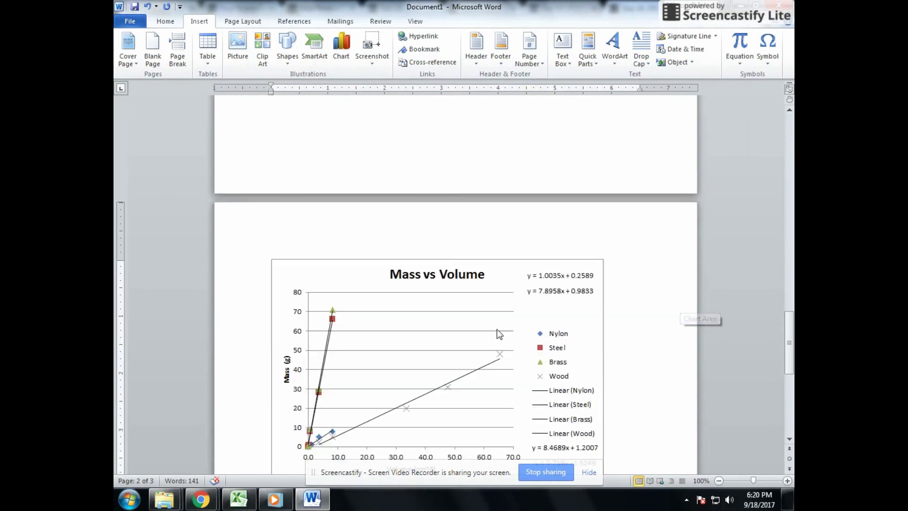
Examine the chart's axes and trendline equations, then look back over the report from the density sentence to the data table
{"action": "left_click", "coordinate": [291, 291]}
{"action": "scroll", "coordinate": [290, 290], "scroll_direction": "down", "scroll_amount": 3}
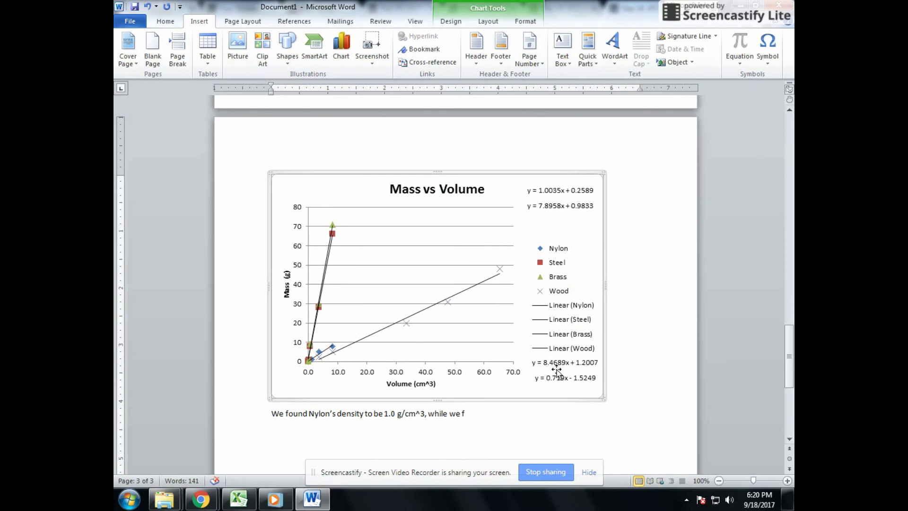
{"action": "left_click", "coordinate": [558, 207]}
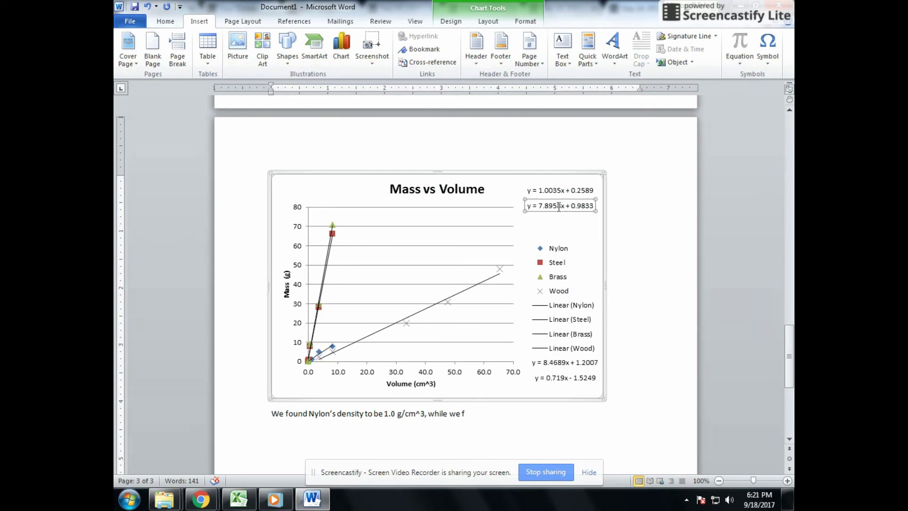
{"action": "left_click", "coordinate": [656, 268]}
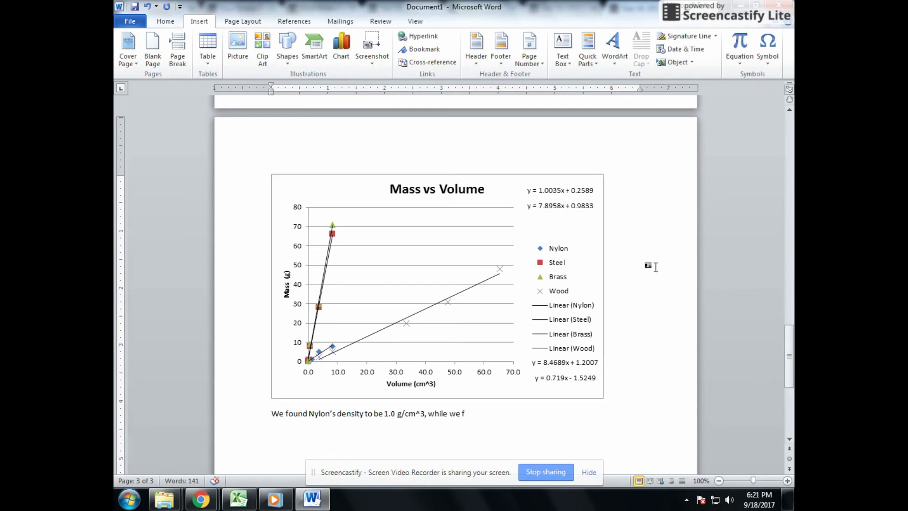
{"action": "scroll", "coordinate": [655, 267], "scroll_direction": "down", "scroll_amount": 4}
{"action": "scroll", "coordinate": [487, 305], "scroll_direction": "down", "scroll_amount": 4}
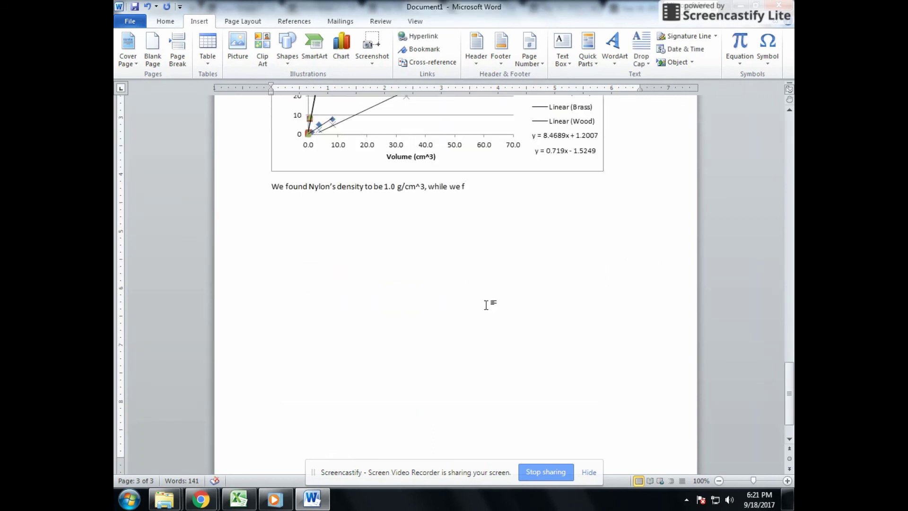
{"action": "scroll", "coordinate": [486, 305], "scroll_direction": "up", "scroll_amount": 15}
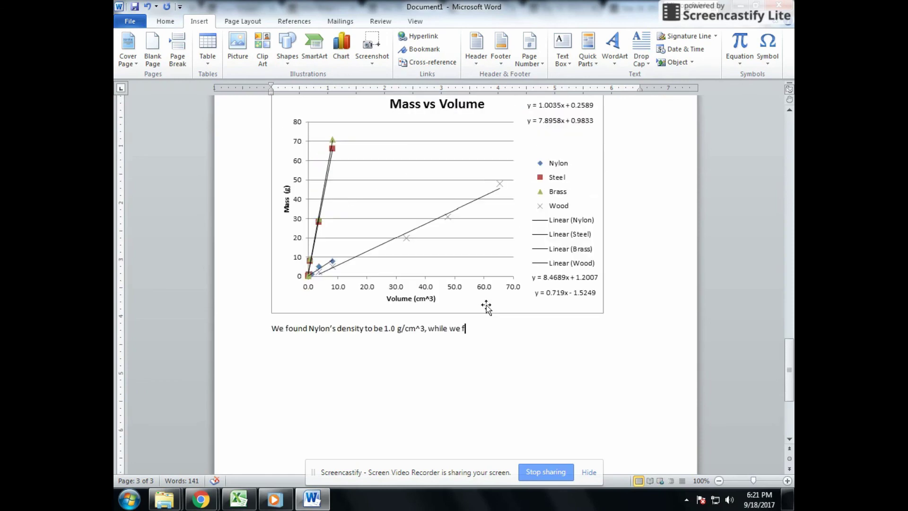
{"action": "scroll", "coordinate": [486, 302], "scroll_direction": "up", "scroll_amount": 20}
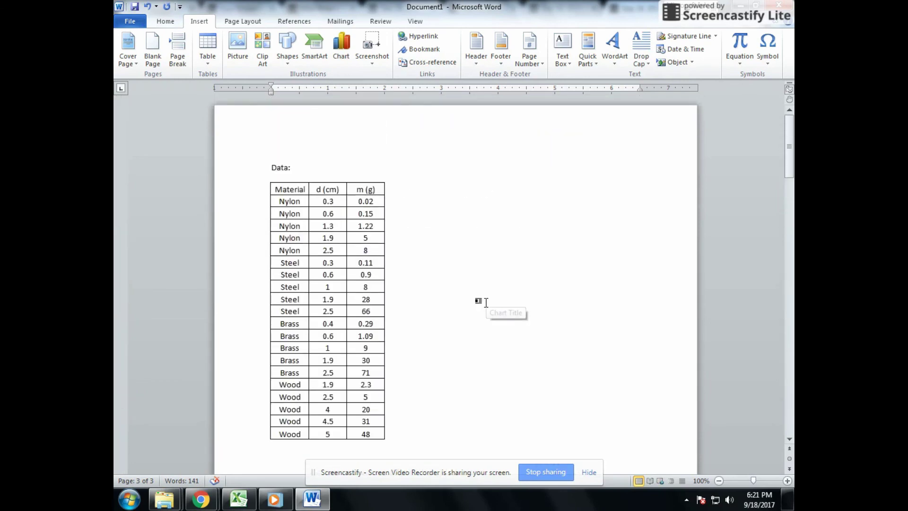
Switch to Excel and review the diameter data, the volume formula for the first Nylon sphere and the Mass vs Volume chart
{"action": "left_click", "coordinate": [240, 499]}
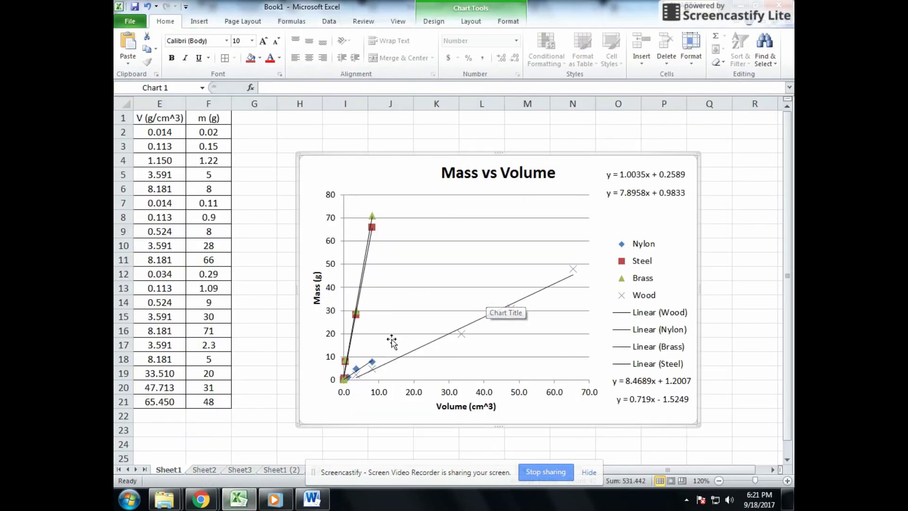
{"action": "left_click_drag", "start_coordinate": [663, 470], "coordinate": [614, 470]}
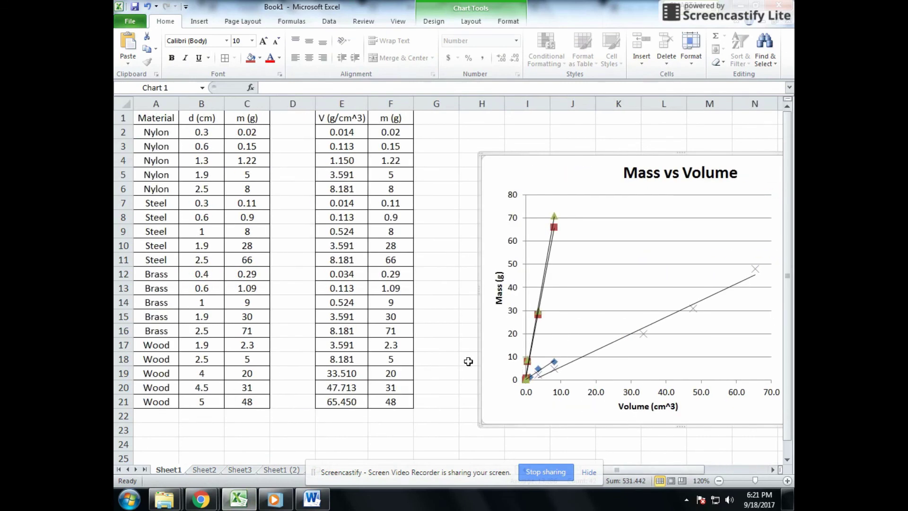
{"action": "mouse_move", "coordinate": [689, 470]}
{"action": "left_mouse_down"}
{"action": "mouse_move", "coordinate": [728, 470]}
{"action": "mouse_move", "coordinate": [691, 469]}
{"action": "left_mouse_up"}
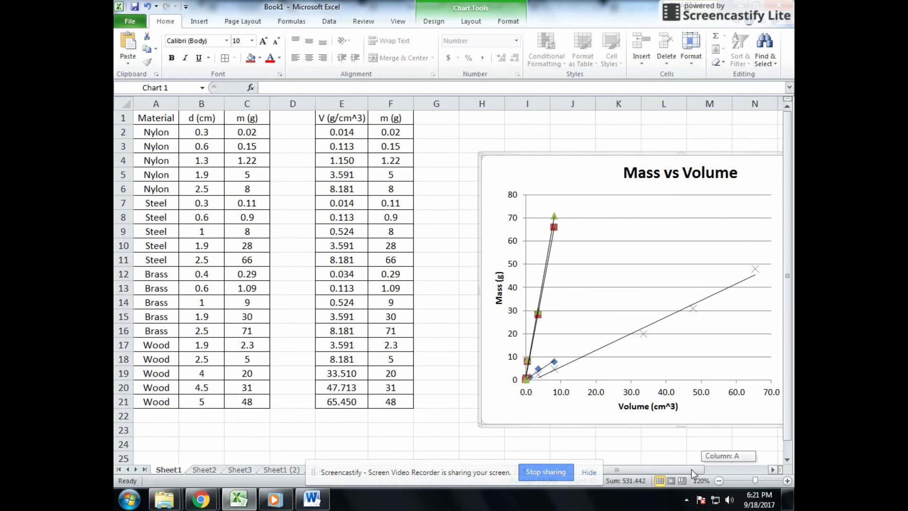
{"action": "left_click", "coordinate": [194, 130]}
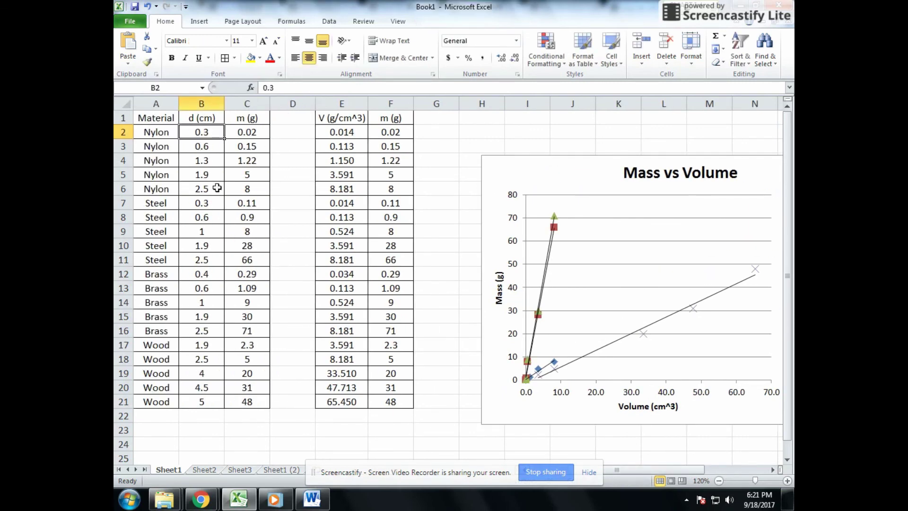
{"action": "left_click", "coordinate": [334, 133]}
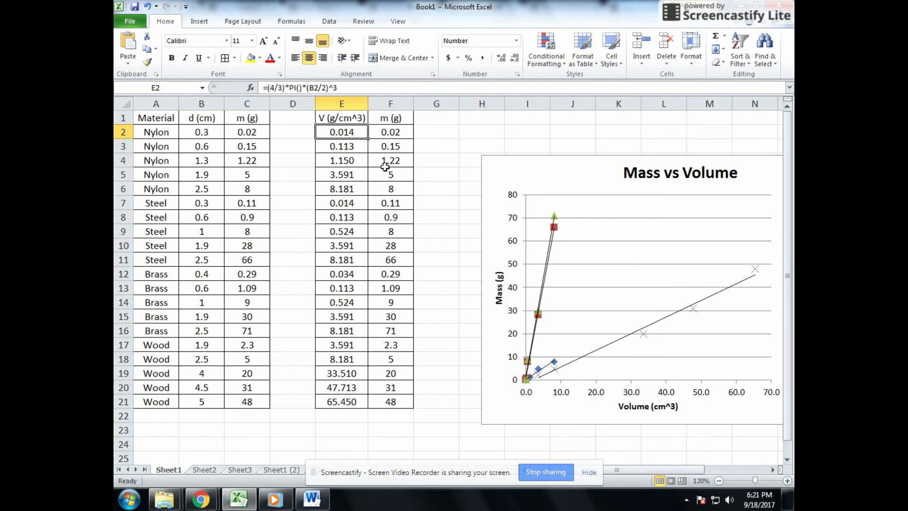
{"action": "left_click_drag", "start_coordinate": [654, 470], "coordinate": [717, 470]}
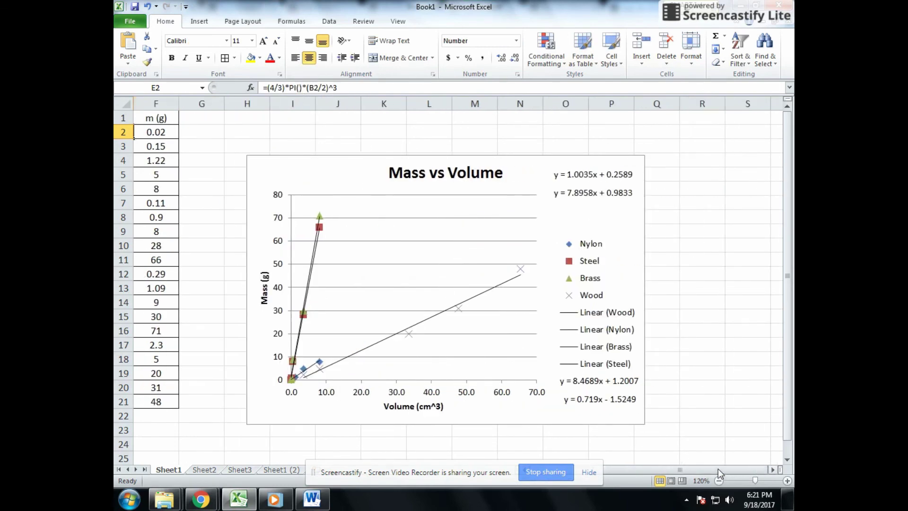